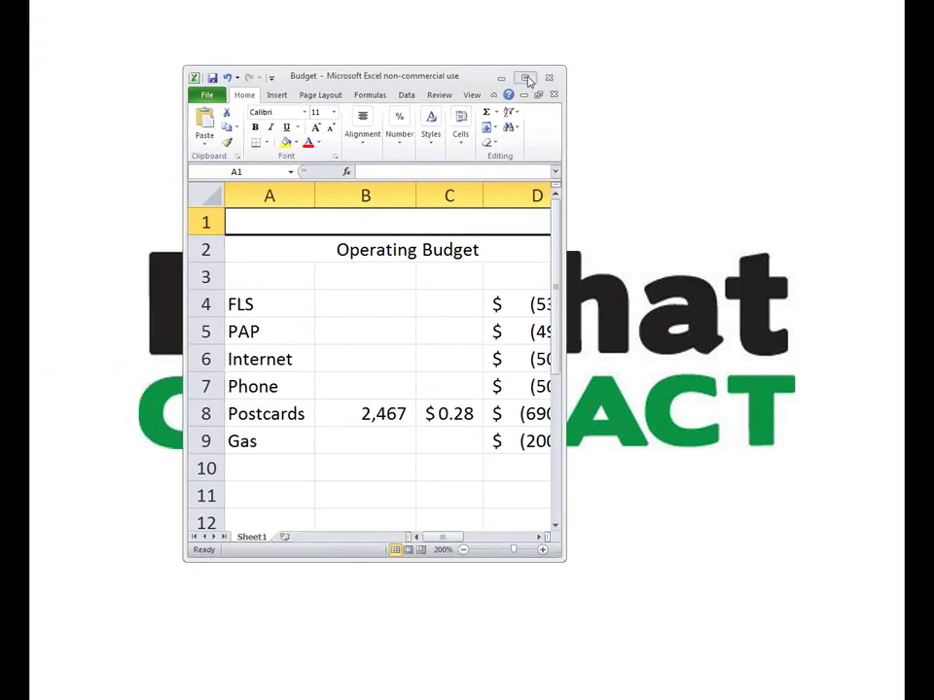
Maximize the Budget workbook and zoom to fit the Operating Budget table A2:D17.
click(526, 78)
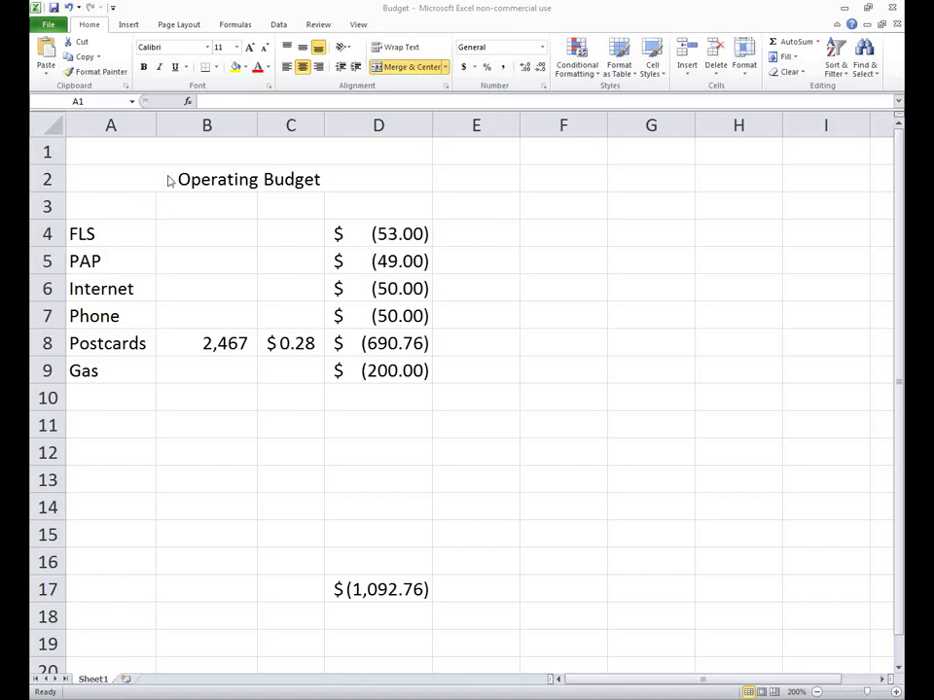
drag(184, 179, 194, 575)
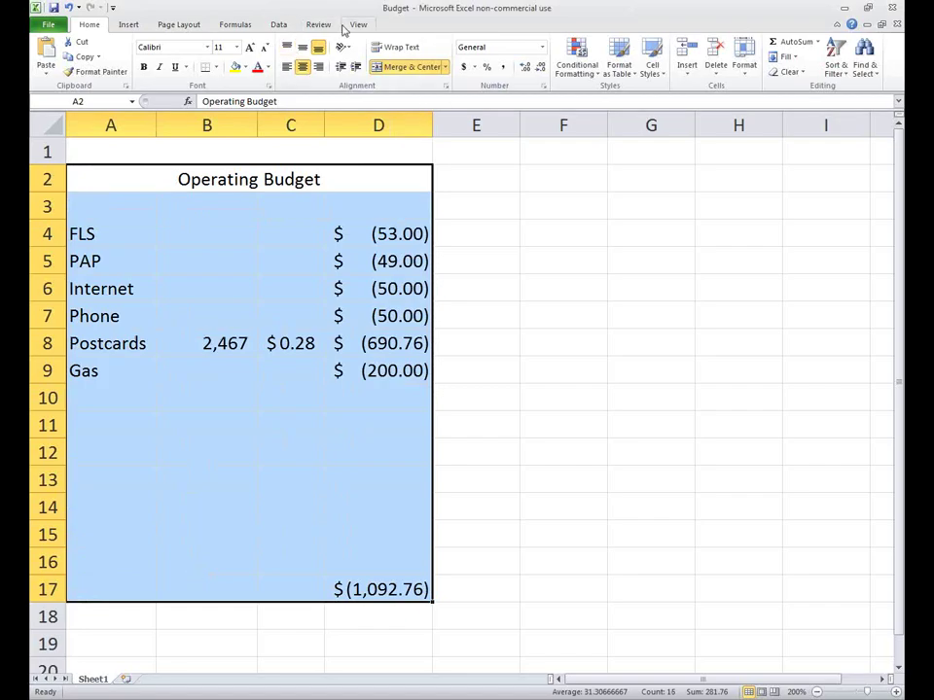
click(348, 26)
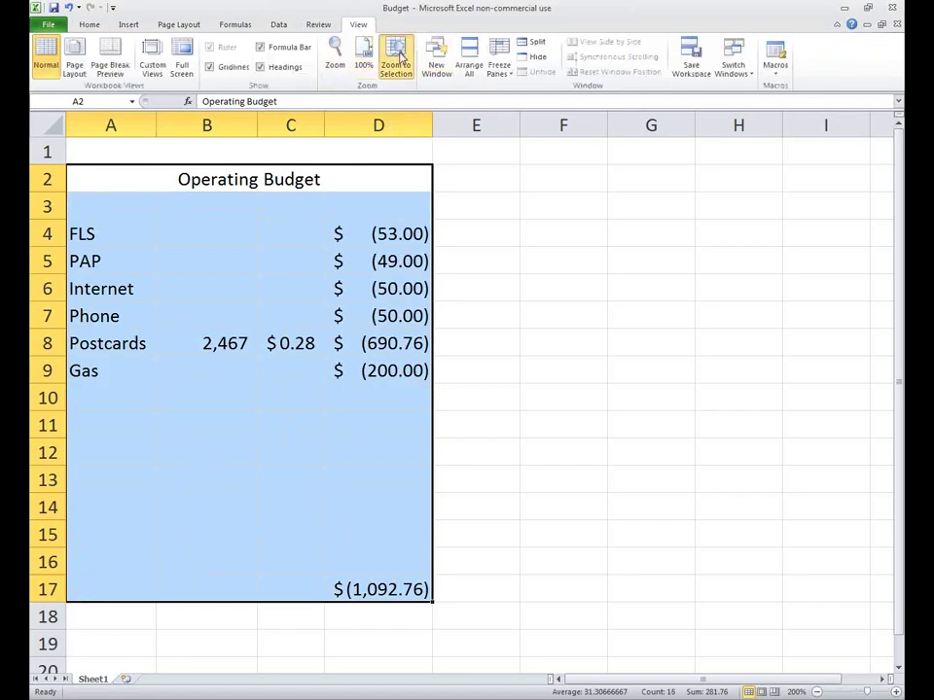
click(398, 56)
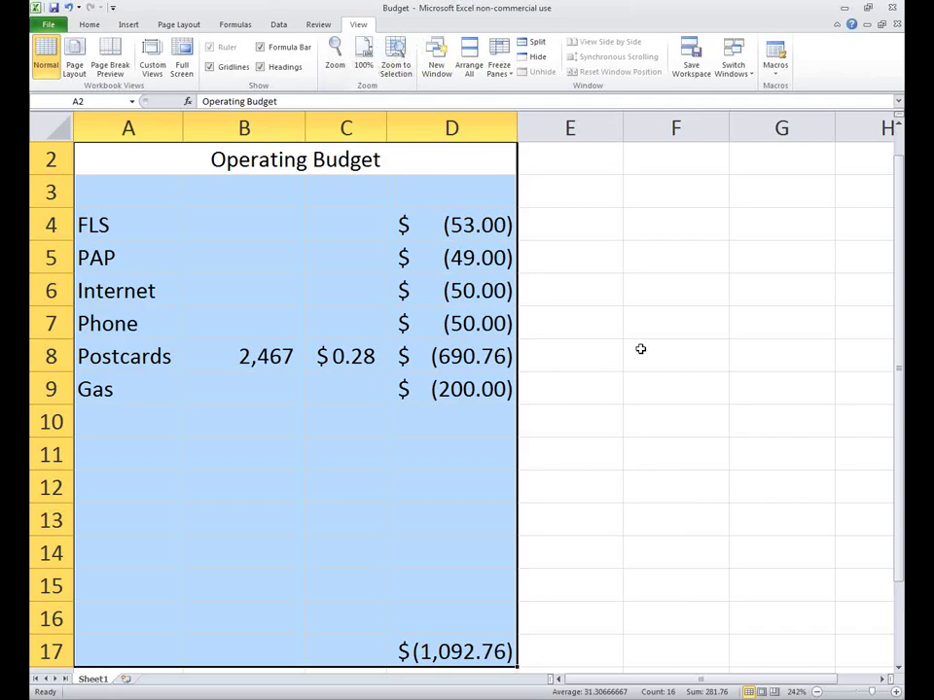
click(457, 346)
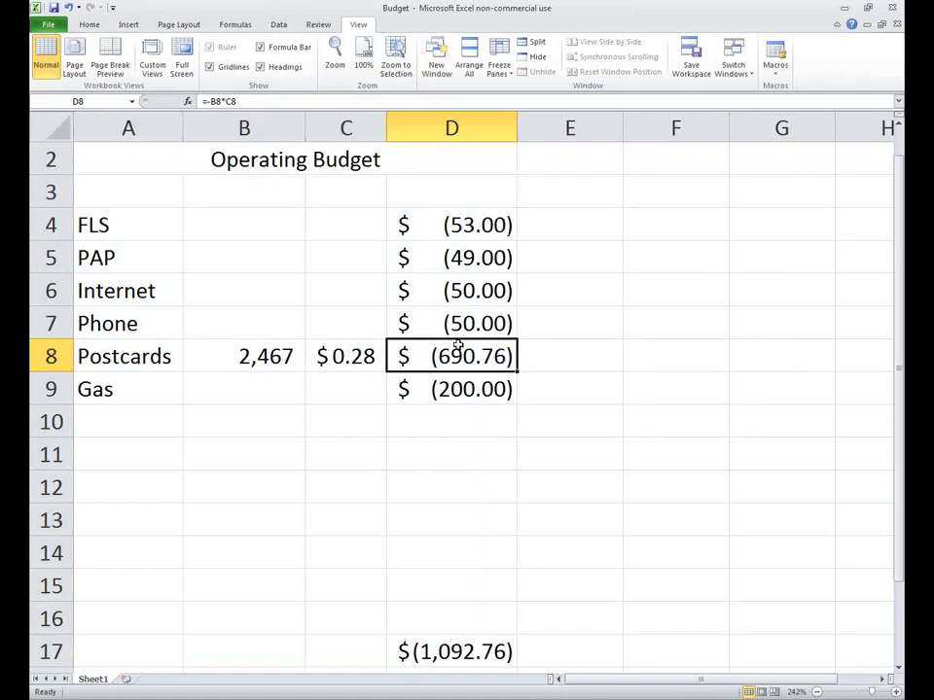
Insert two blank columns before column A, moving the table to columns C–F.
right_click(165, 131)
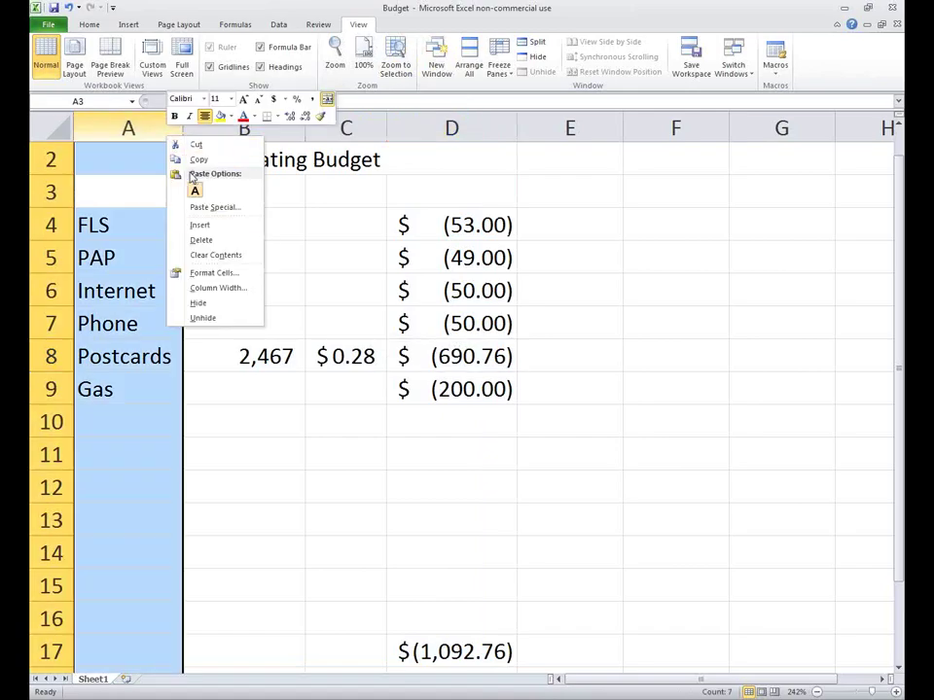
click(199, 225)
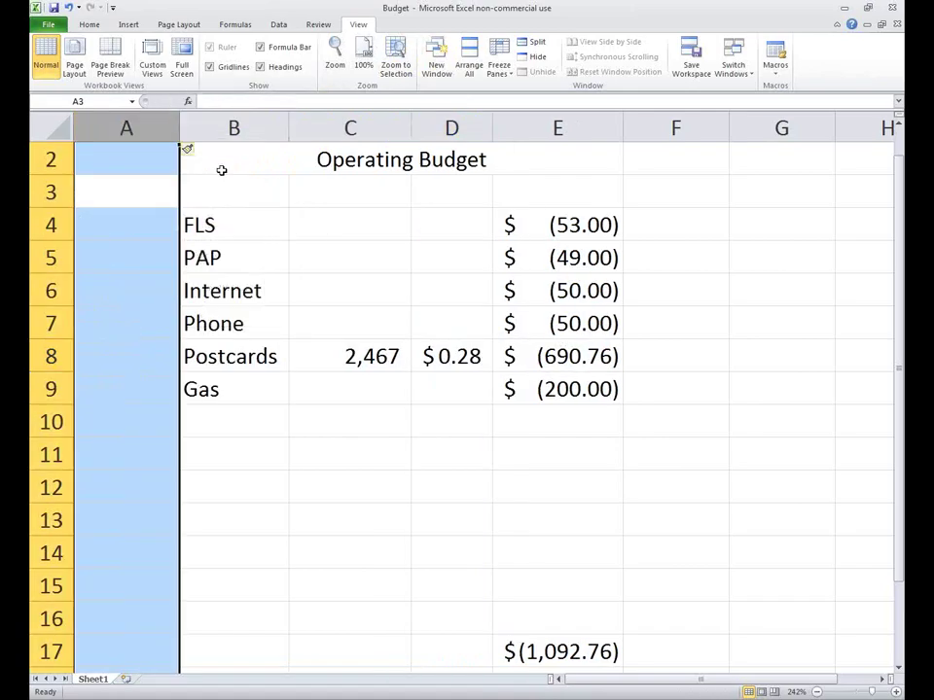
right_click(147, 128)
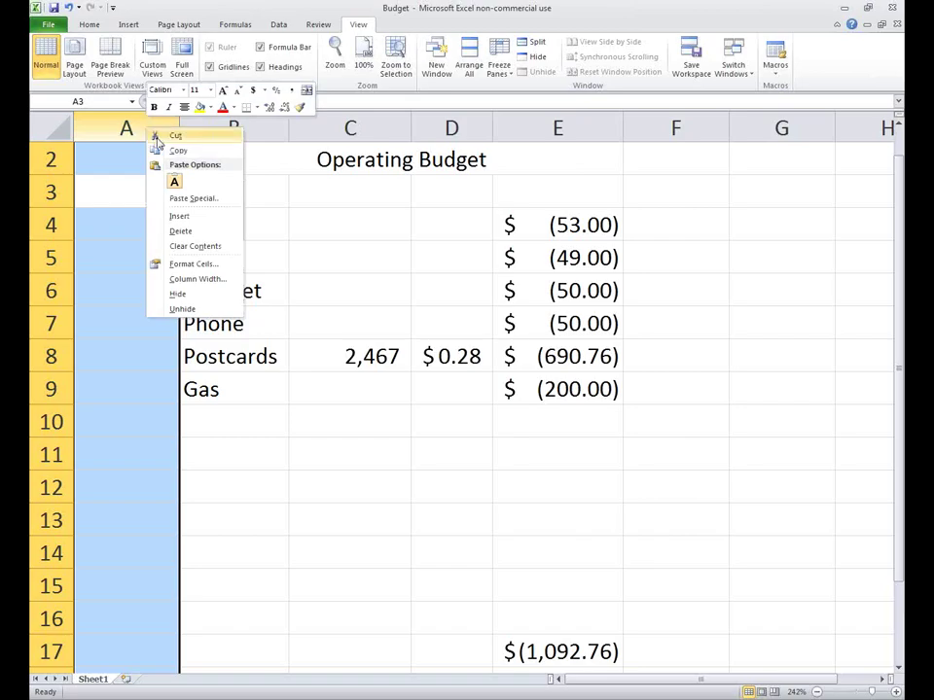
click(183, 217)
click(454, 313)
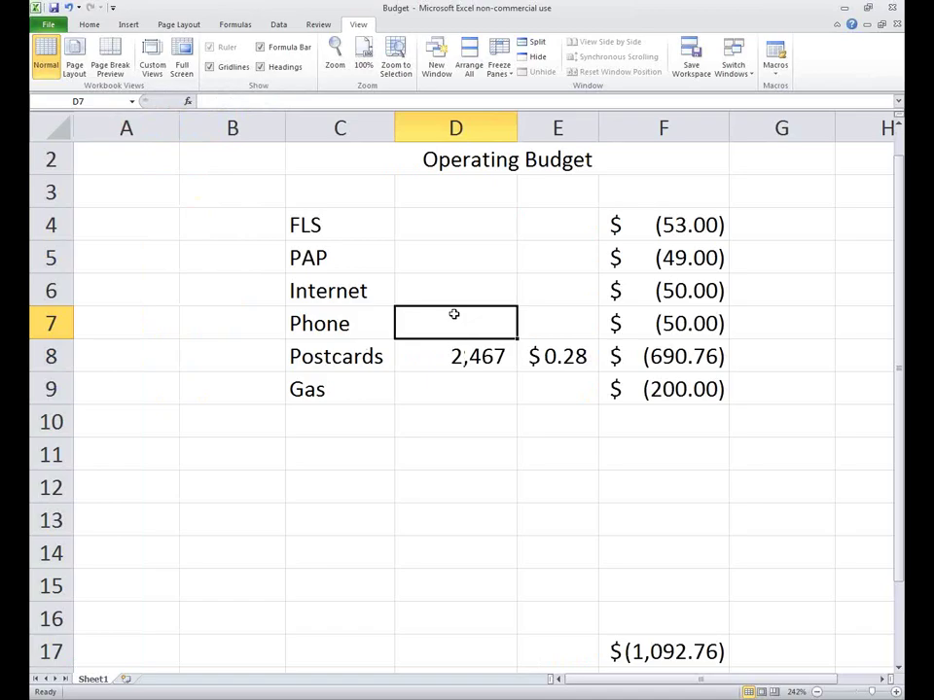
key(Up)
key(Up)
key(Up)
key(Right)
key(Right)
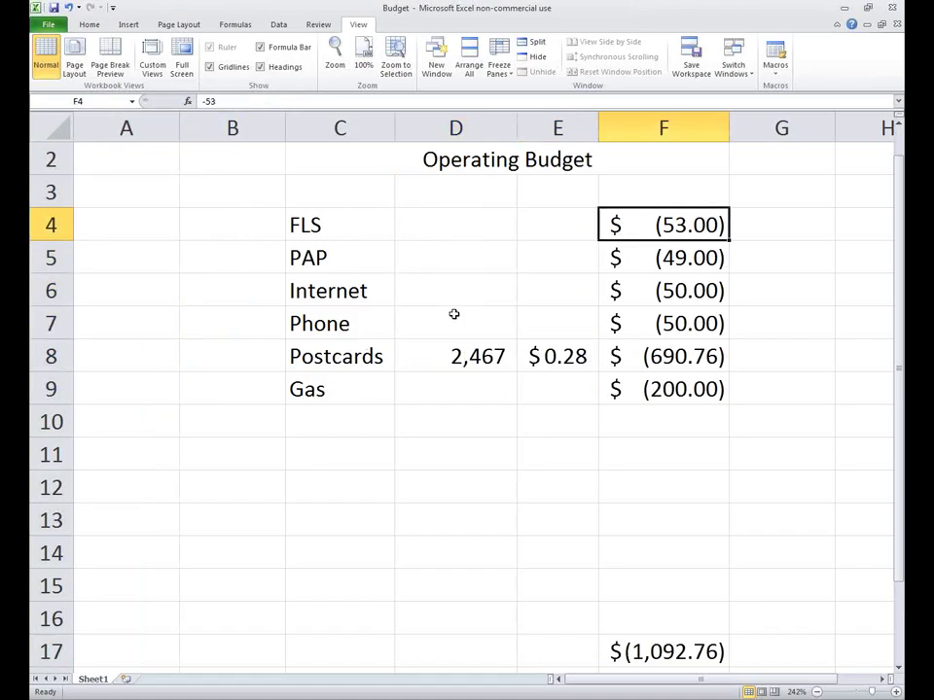
key(Down)
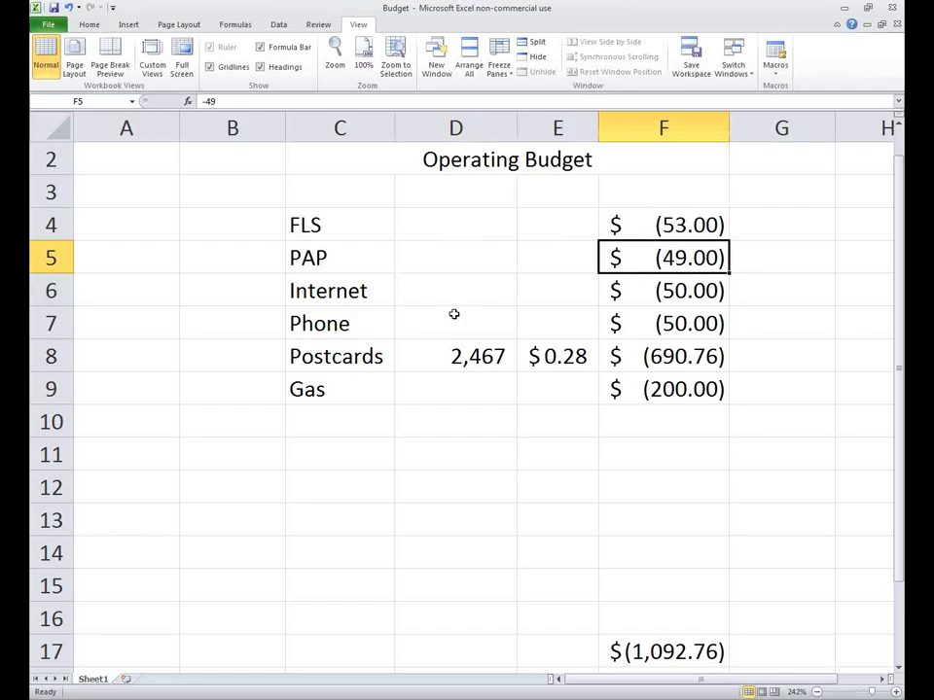
key(Down)
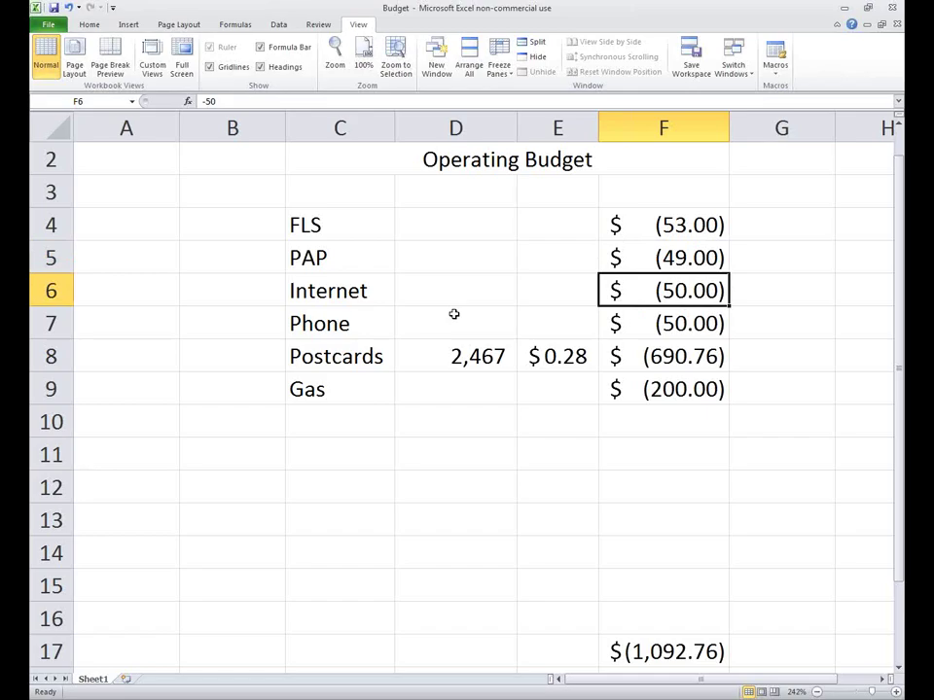
key(Down)
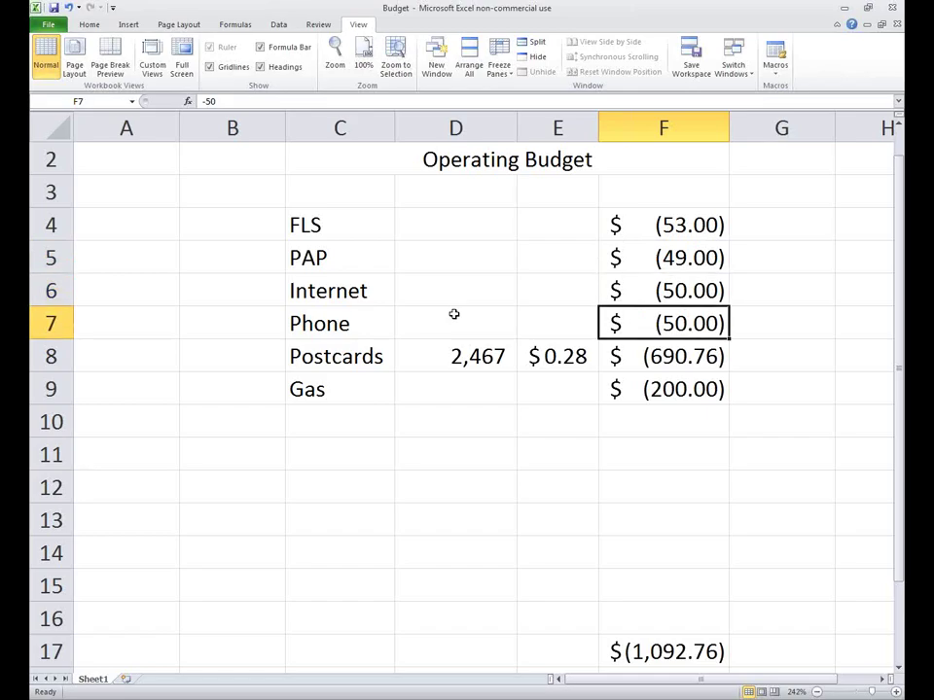
key(Down)
key(Down)
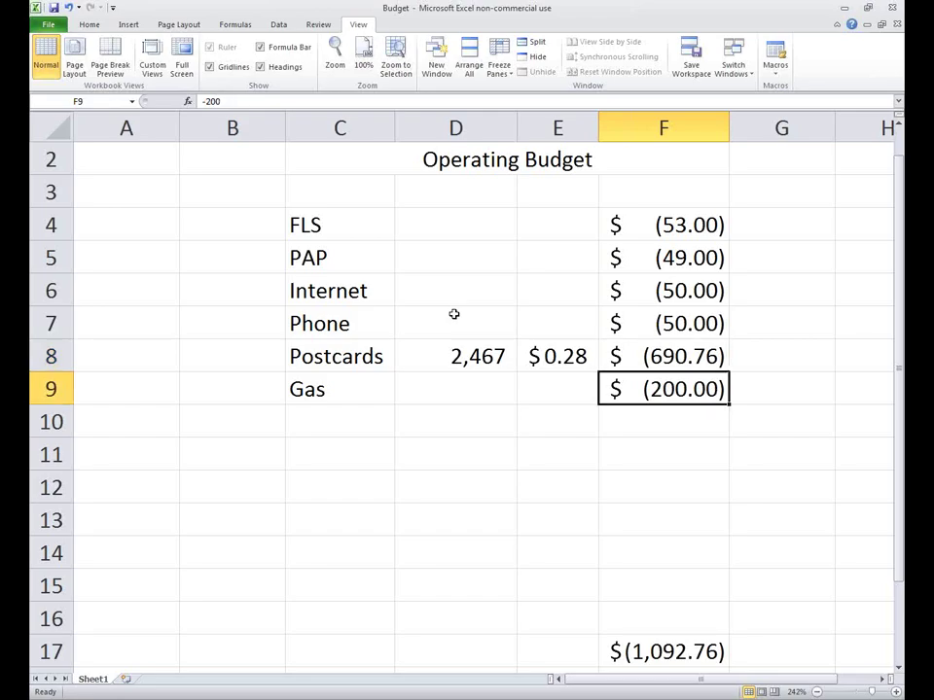
click(678, 356)
drag(677, 355, 383, 342)
Try Postcards prices of $0.30 and $0.40 in E8, settling on $0.50.
click(552, 358)
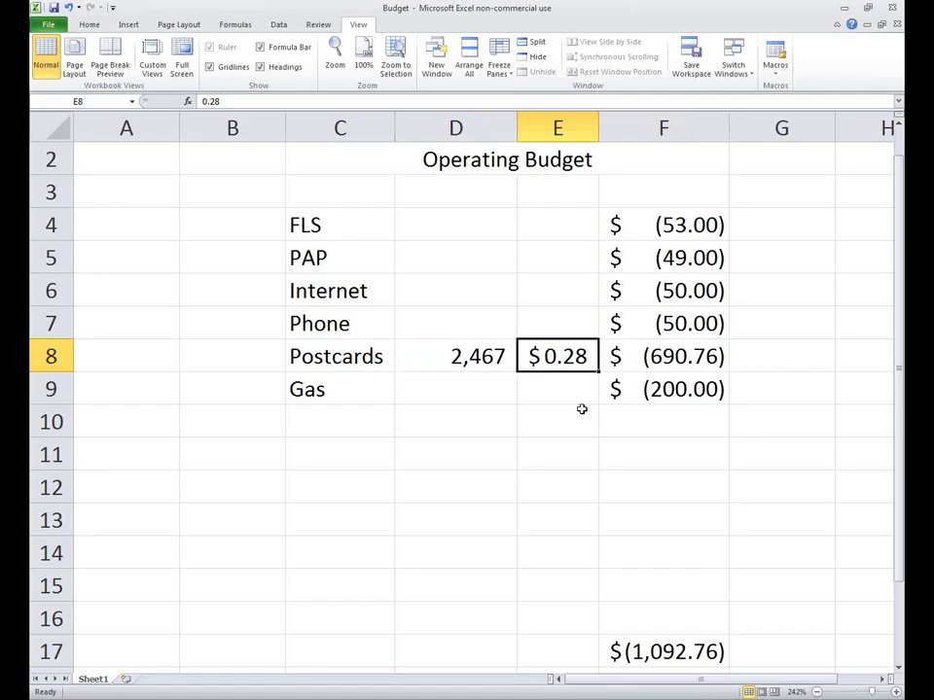
text(.)
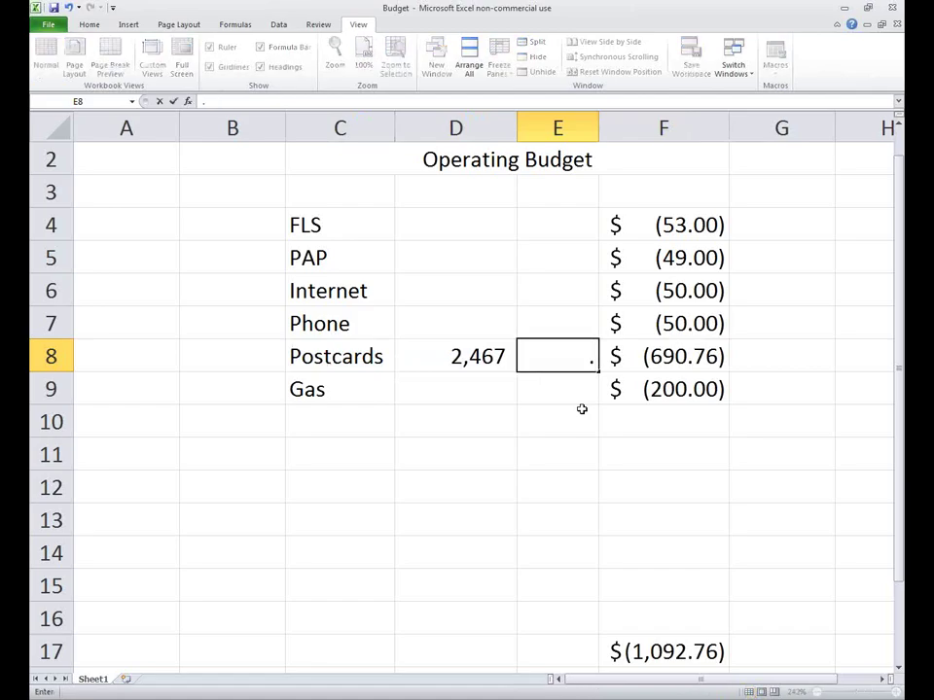
text(3)
key(Return)
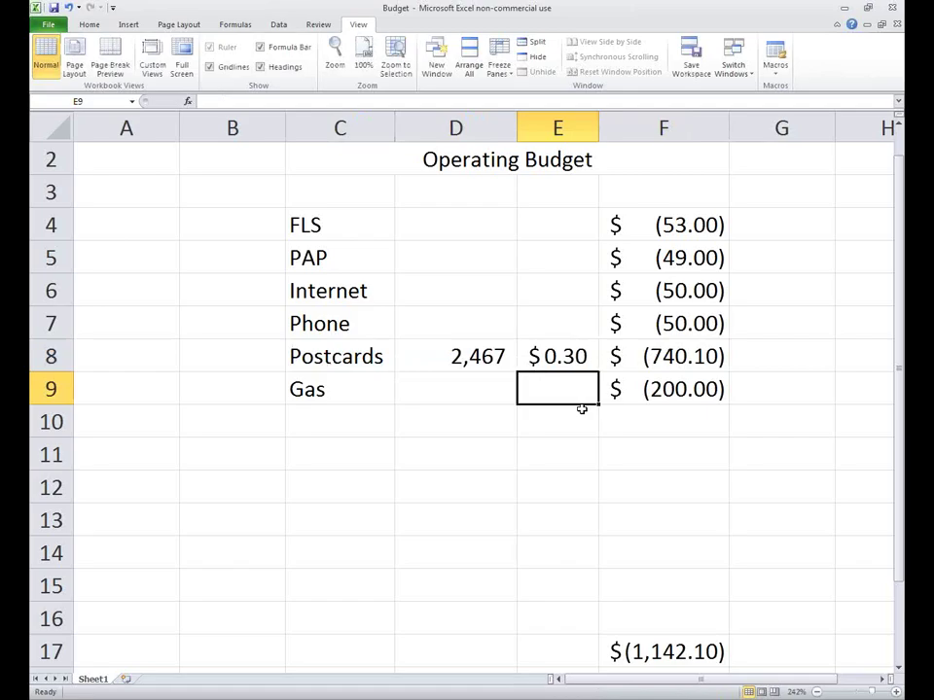
key(Up)
text(.4)
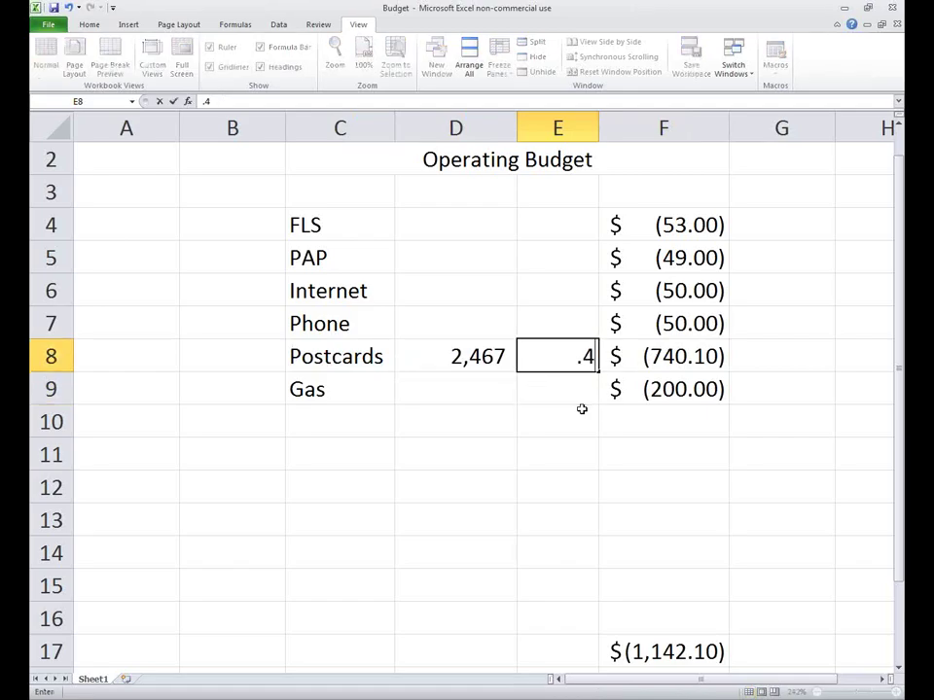
key(Return)
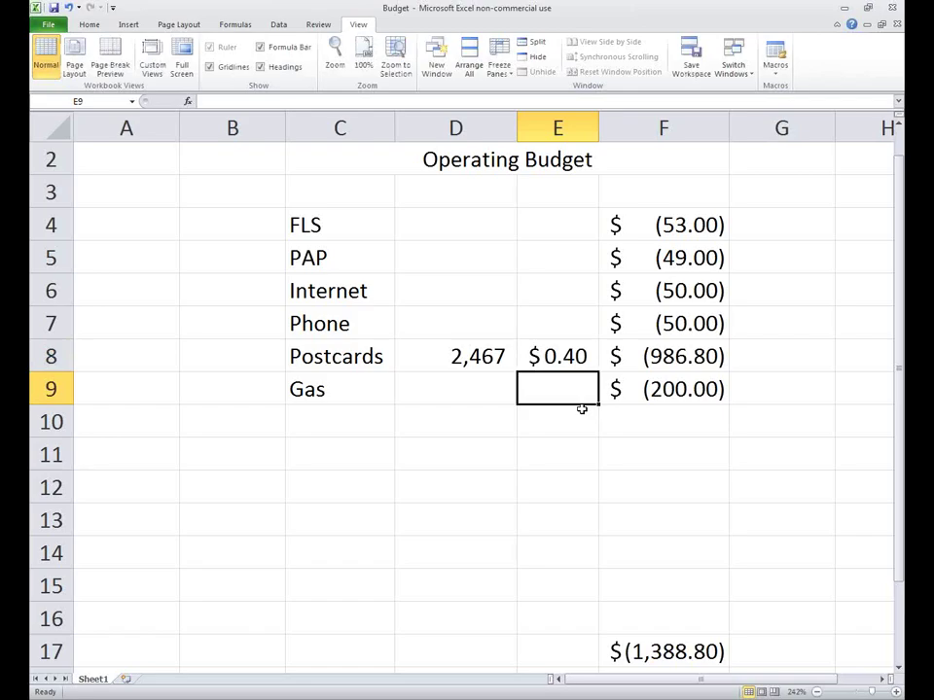
key(Up)
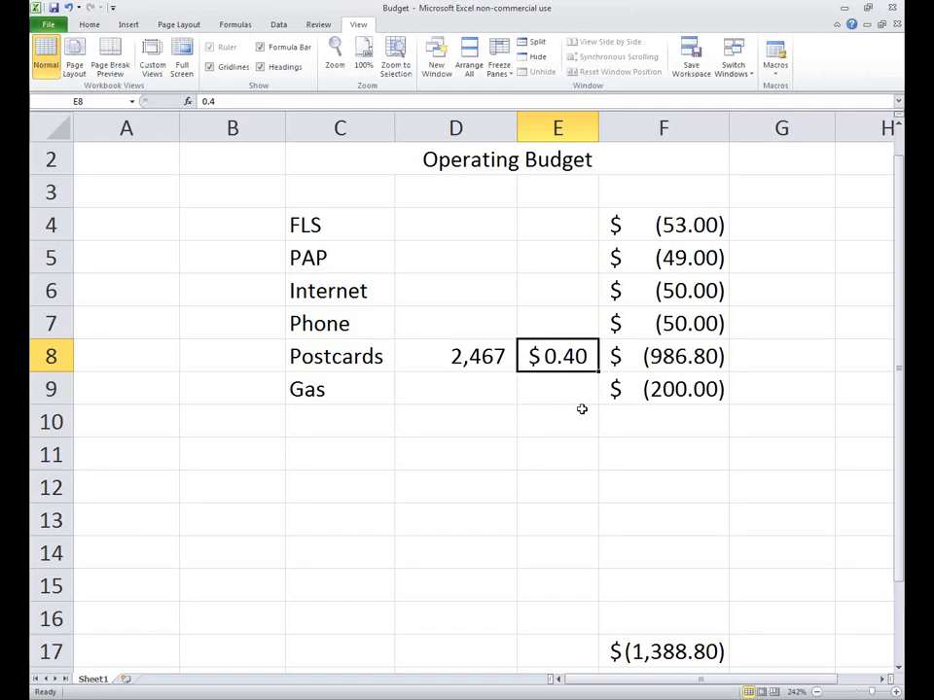
text(.)
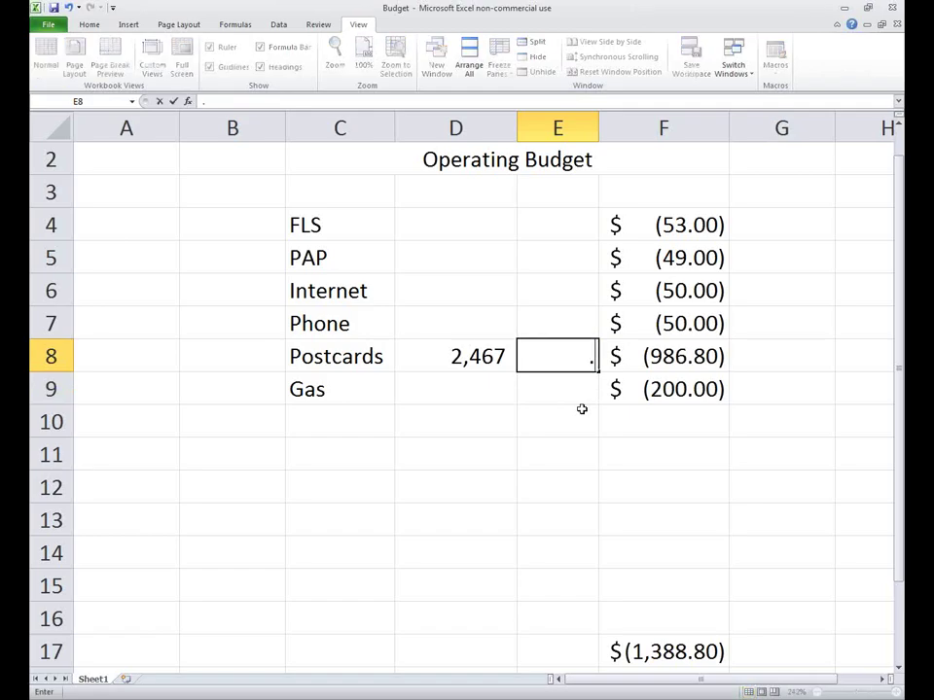
text(5)
key(Return)
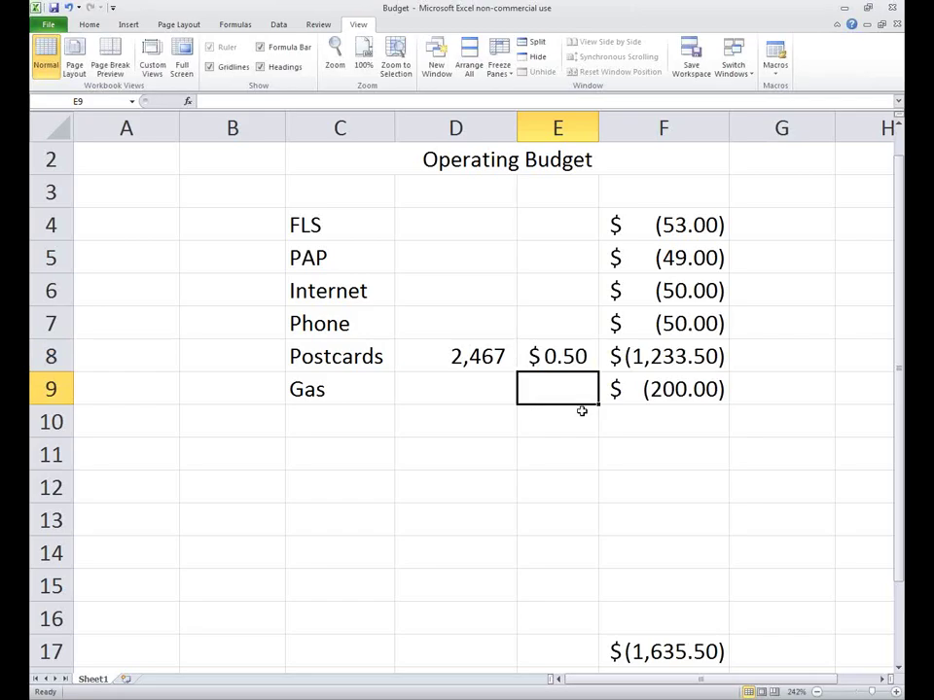
Select the empty cells C11:F15 and bring up the Delete dialog.
drag(673, 456, 377, 574)
right_click(352, 550)
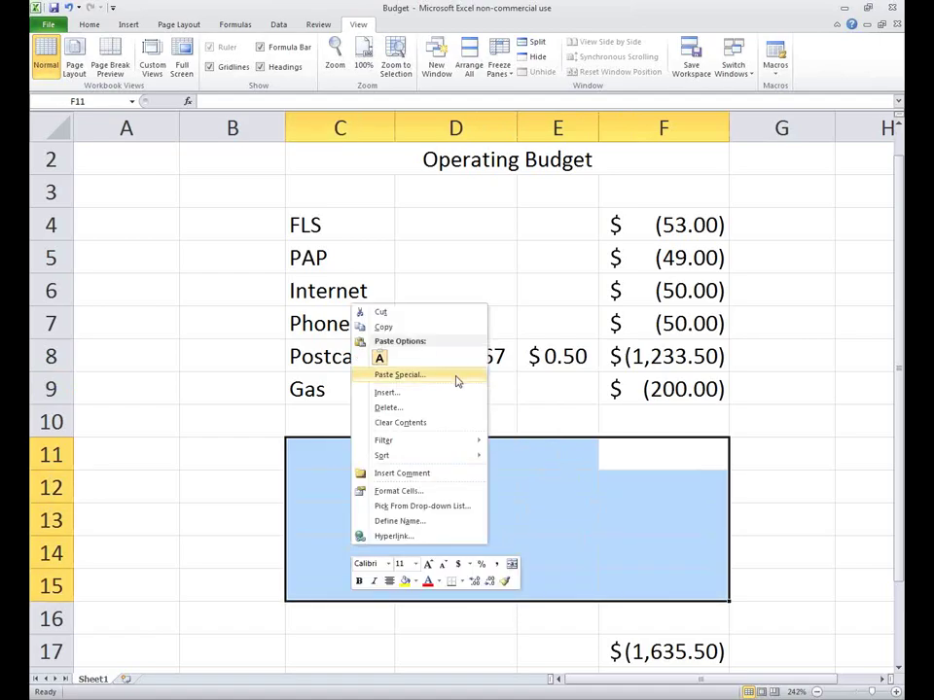
click(435, 407)
Delete the empty cells with shift cells up, moving the total to F12.
click(420, 438)
click(428, 496)
click(361, 554)
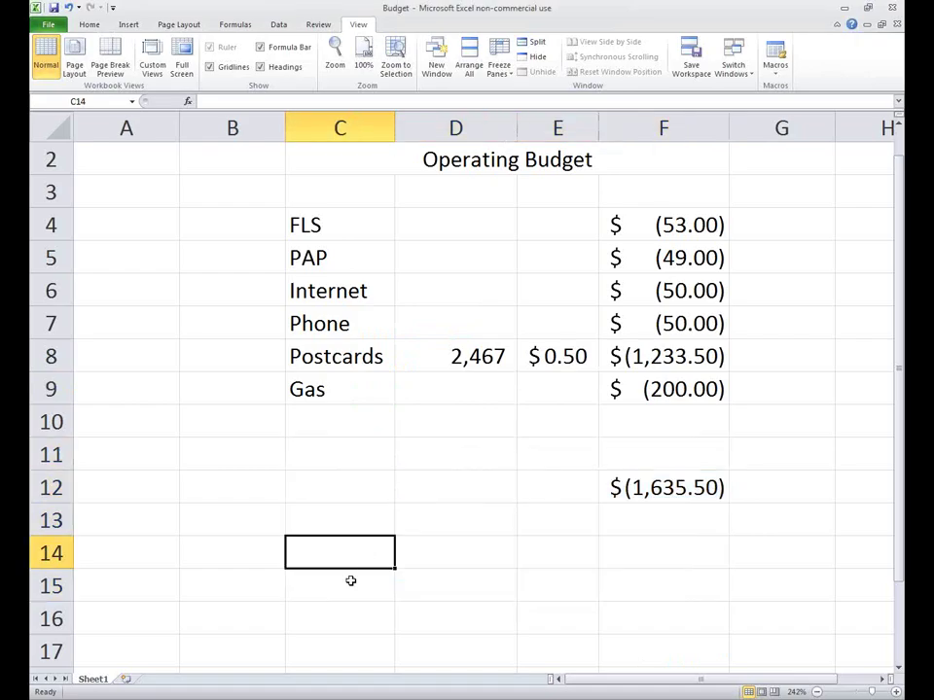
click(350, 581)
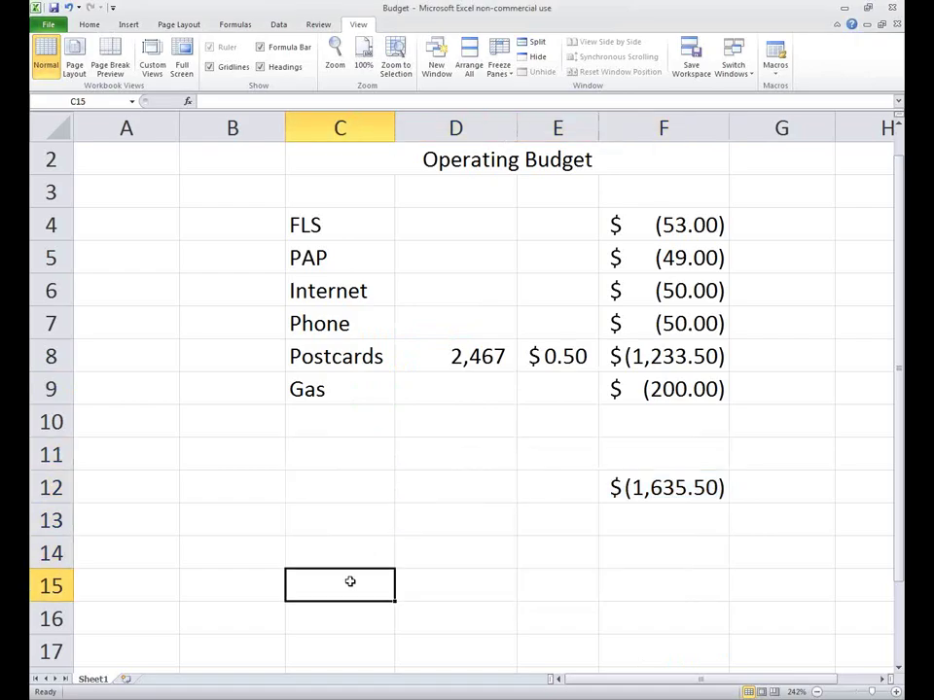
Copy the Postcards row C8:F8 to C14 and set its price to $0.30.
drag(372, 358, 623, 342)
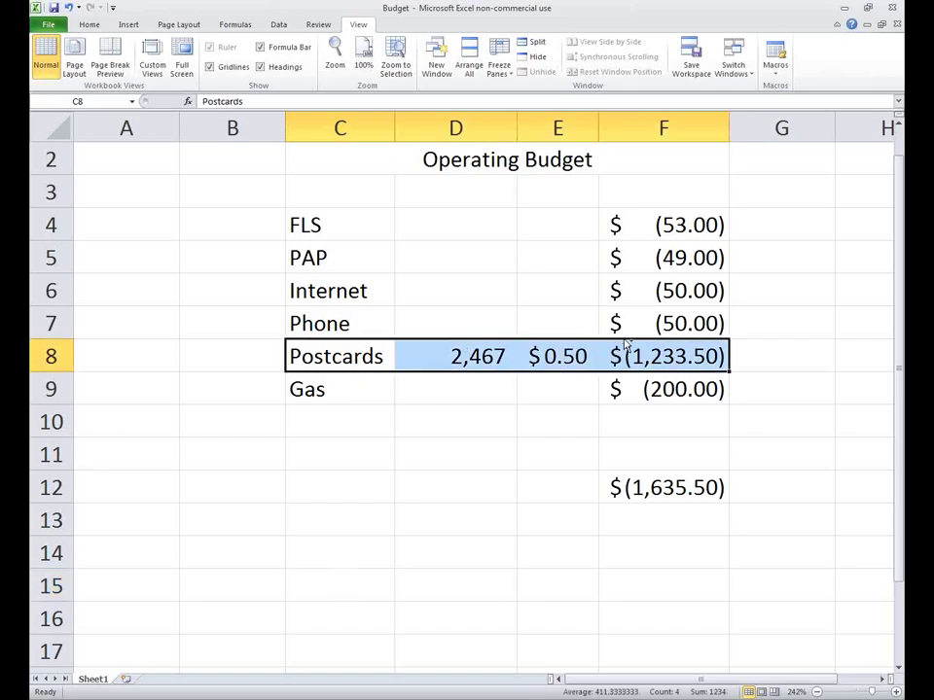
key(ctrl+c)
click(330, 561)
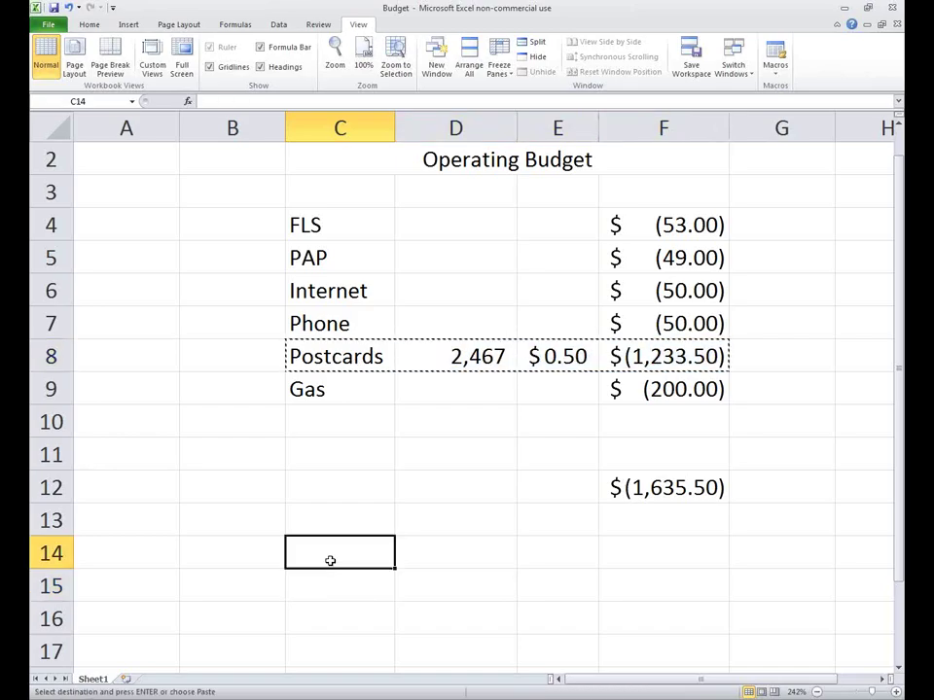
key(ctrl+v)
click(573, 554)
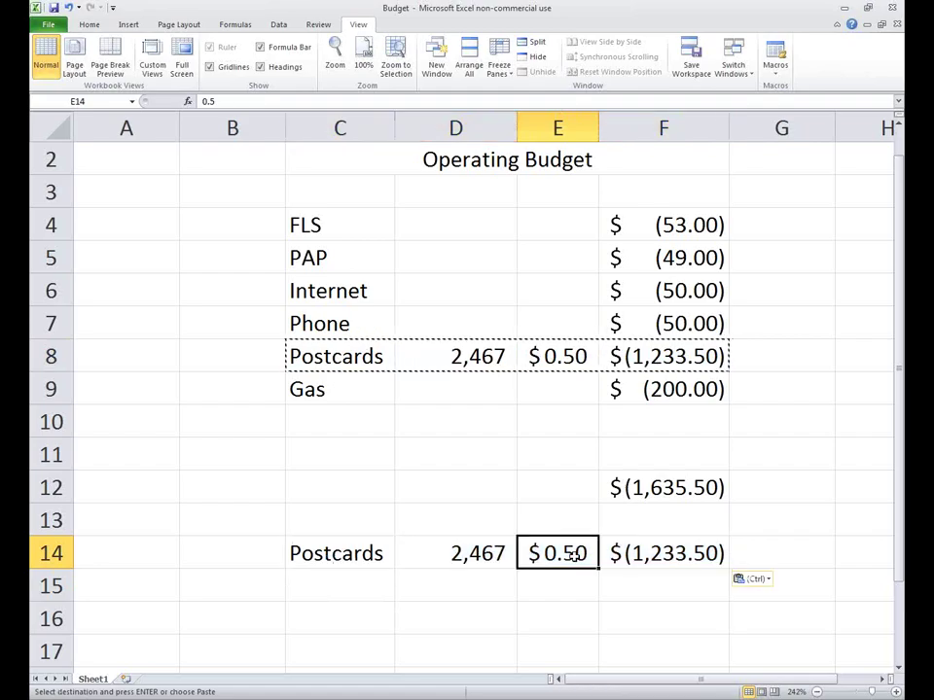
text(.3)
key(Return)
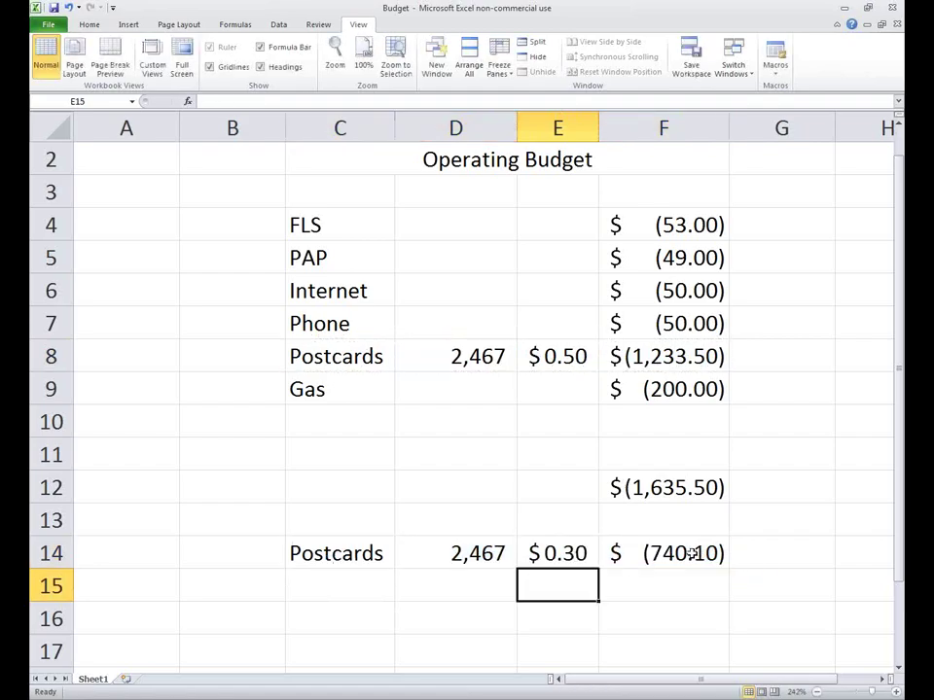
Enter =F8-F14 in F16 to show the $(493.40) difference.
click(686, 607)
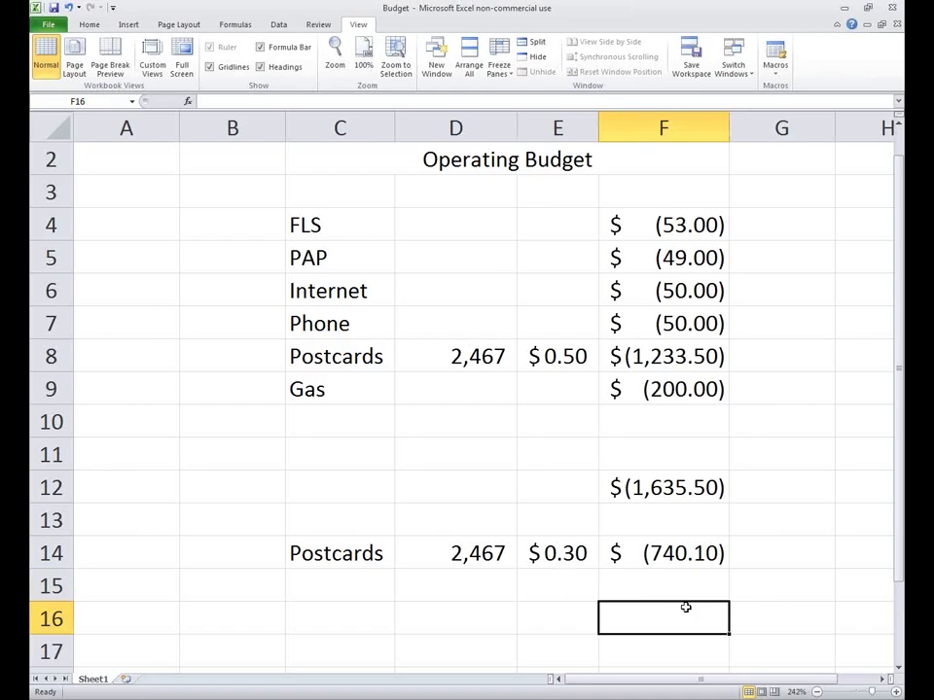
text(=)
click(700, 359)
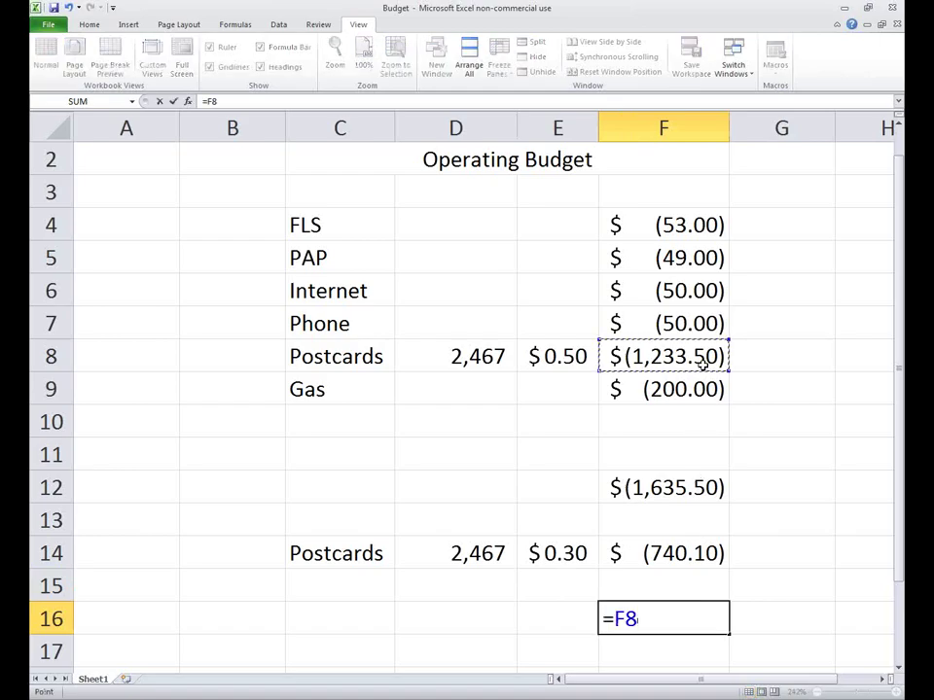
text(-)
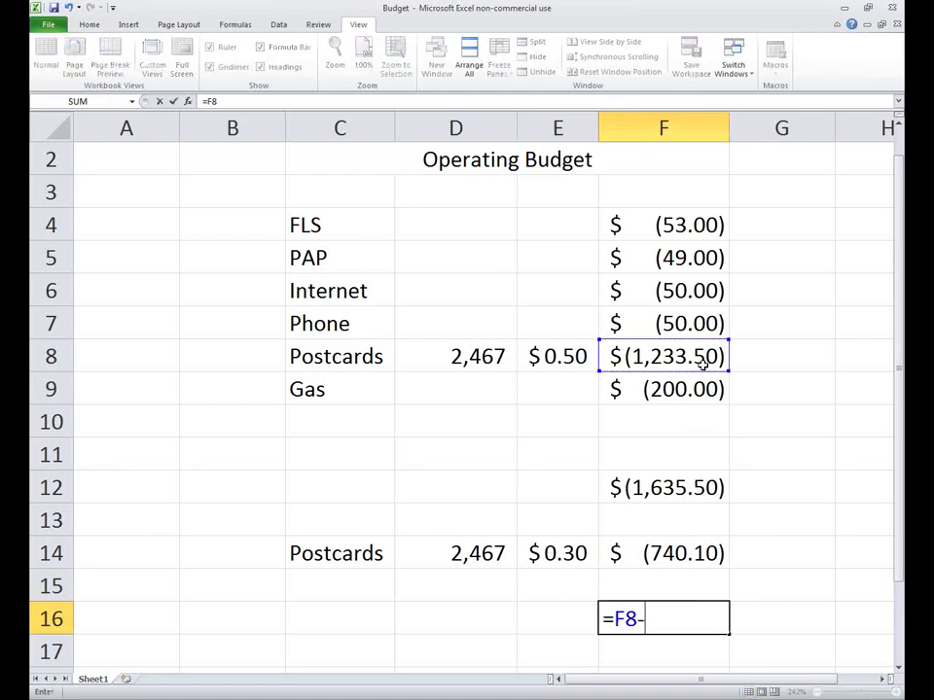
click(676, 553)
key(Return)
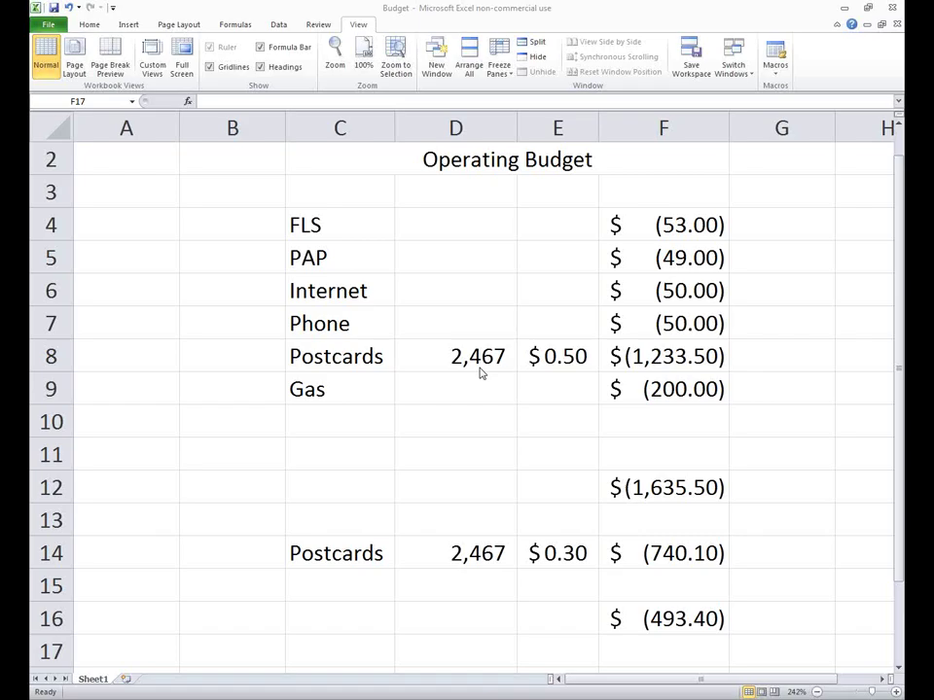
Set the row-8 Postcards price in E8 to $0.30, comparing via undo and redo.
click(565, 356)
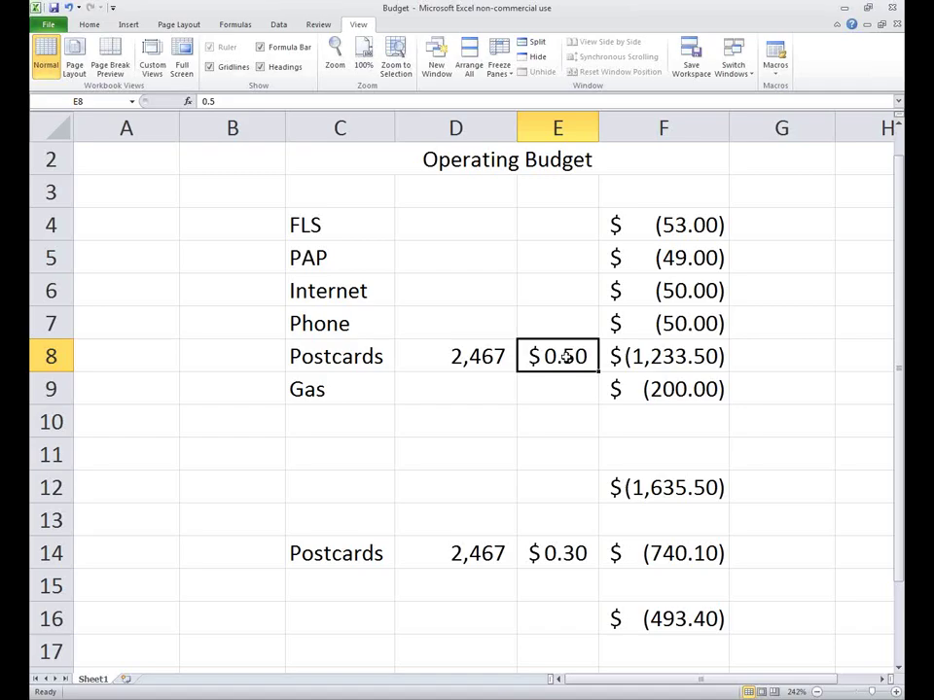
click(488, 357)
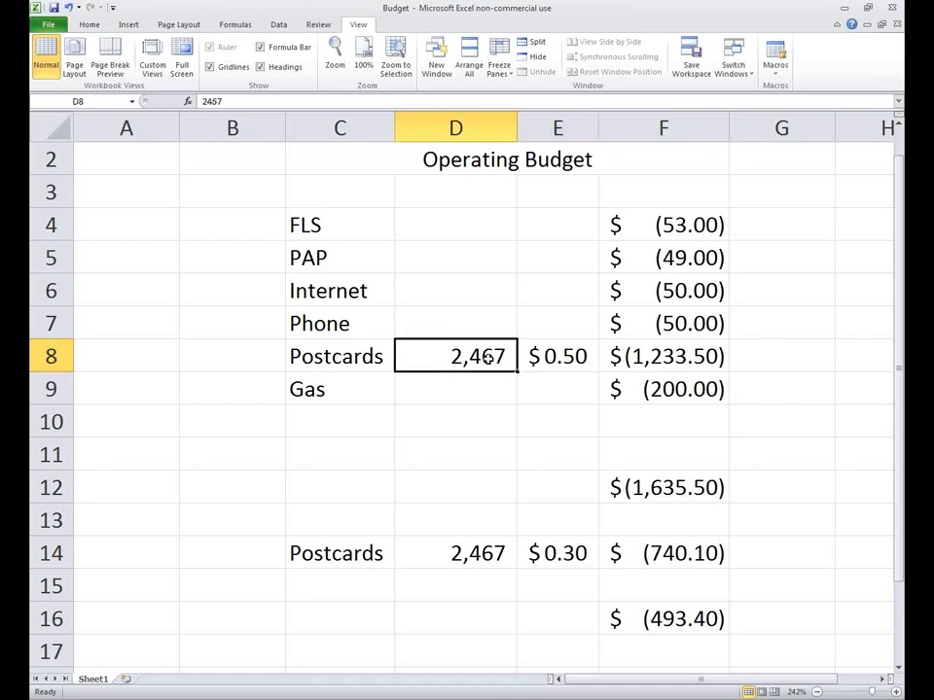
click(550, 357)
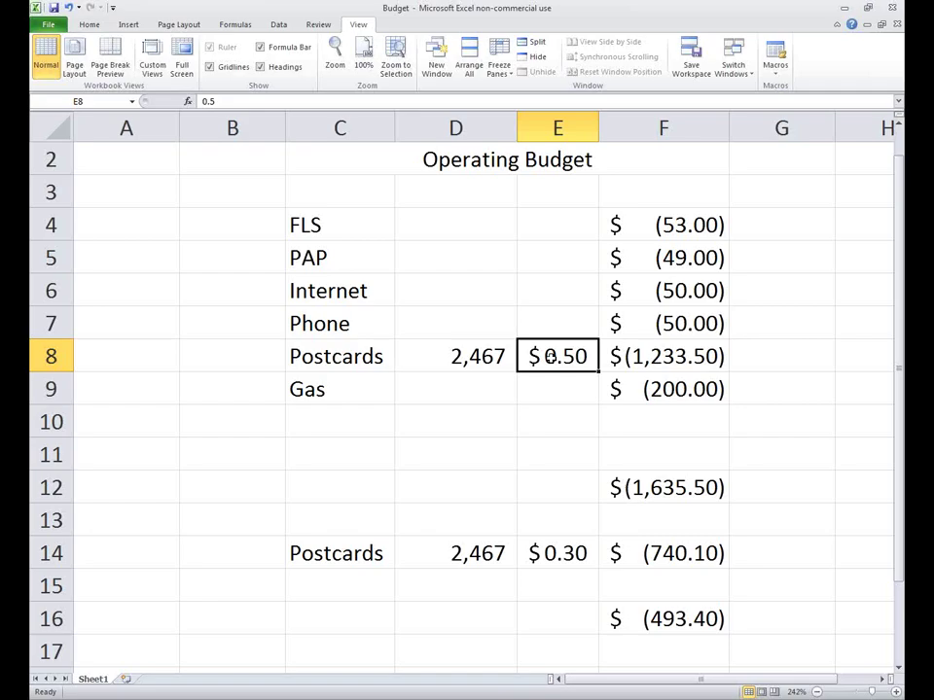
text(.3)
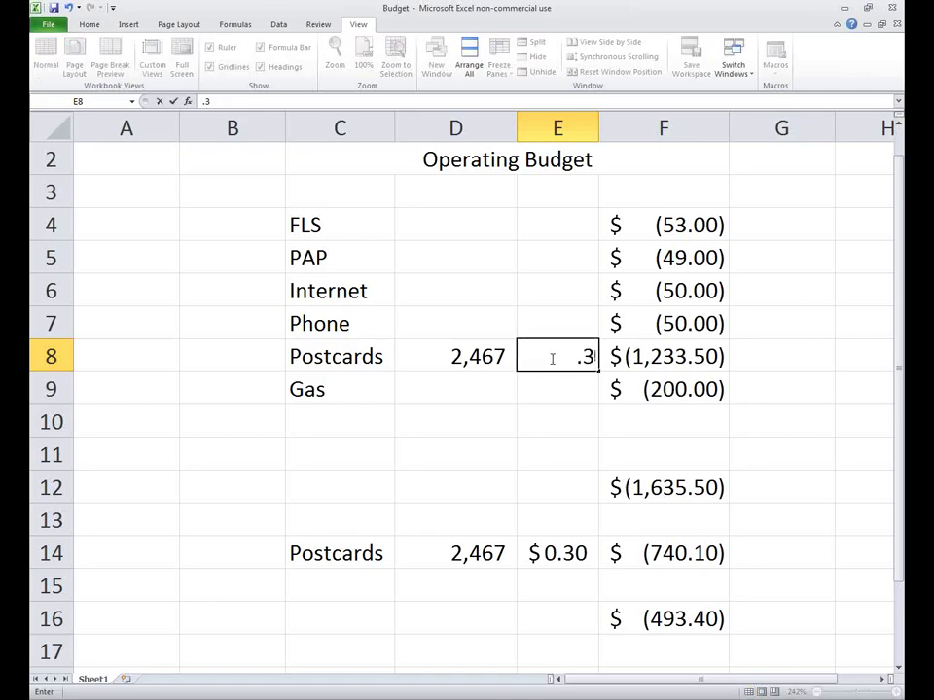
key(Return)
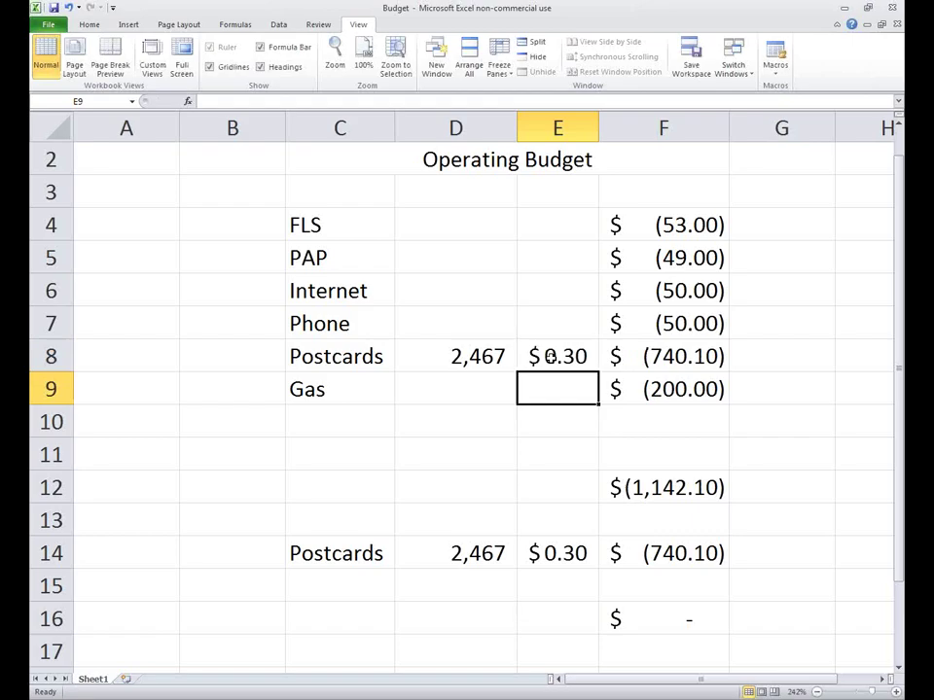
key(ctrl+z)
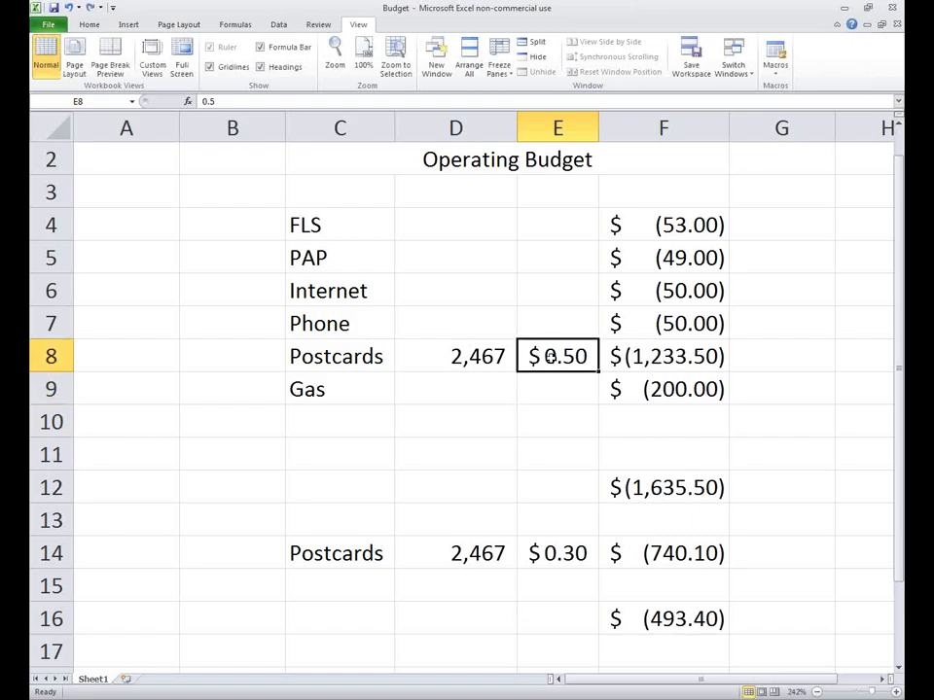
key(ctrl+y)
key(Down)
key(Down)
key(Down)
key(Down)
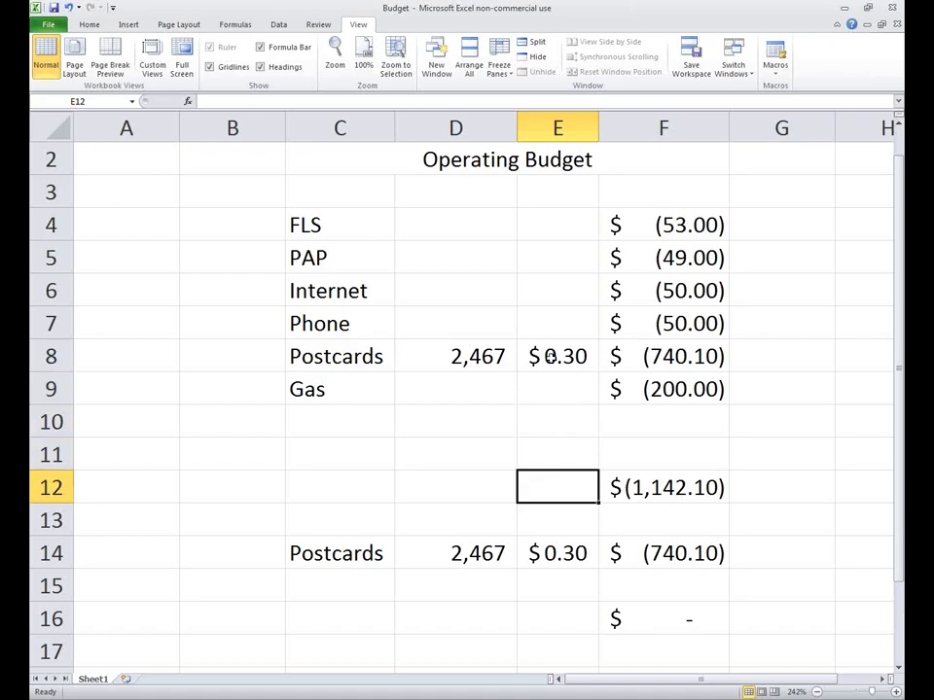
Enter 500 as the Postcards quantity in both D8 and D14.
key(Up)
key(Up)
key(Up)
key(Up)
key(Left)
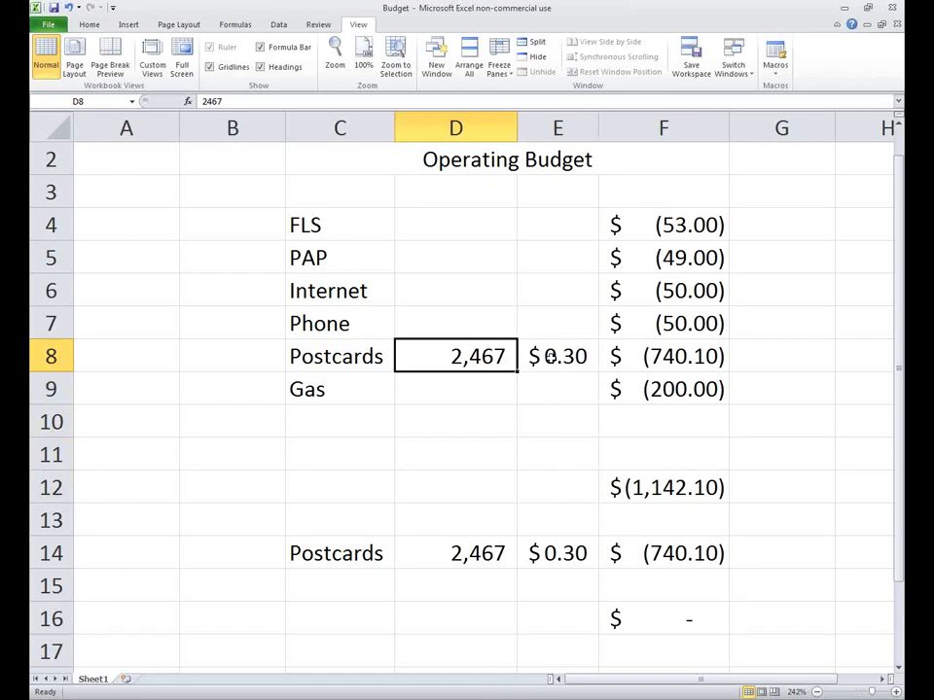
text(500)
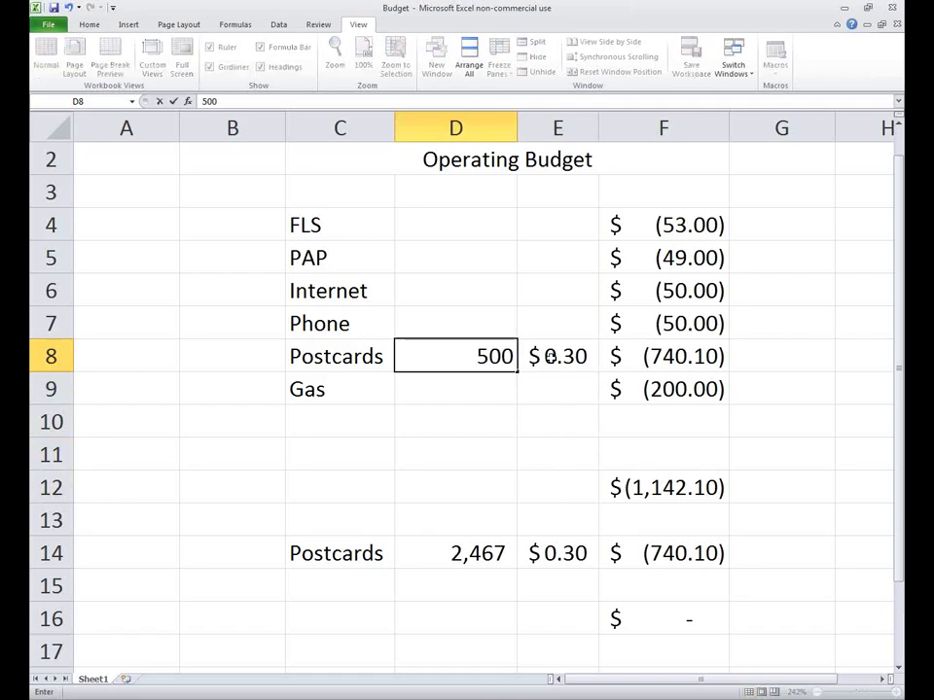
key(Return)
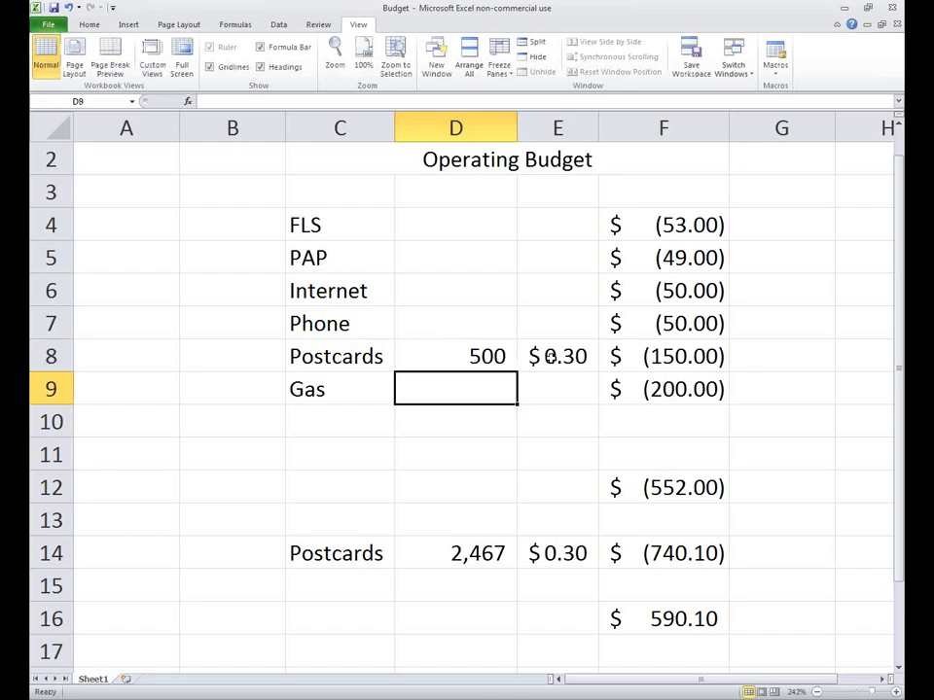
key(Right)
key(Down)
key(Down)
key(Down)
key(Down)
key(Down)
key(Left)
text(500)
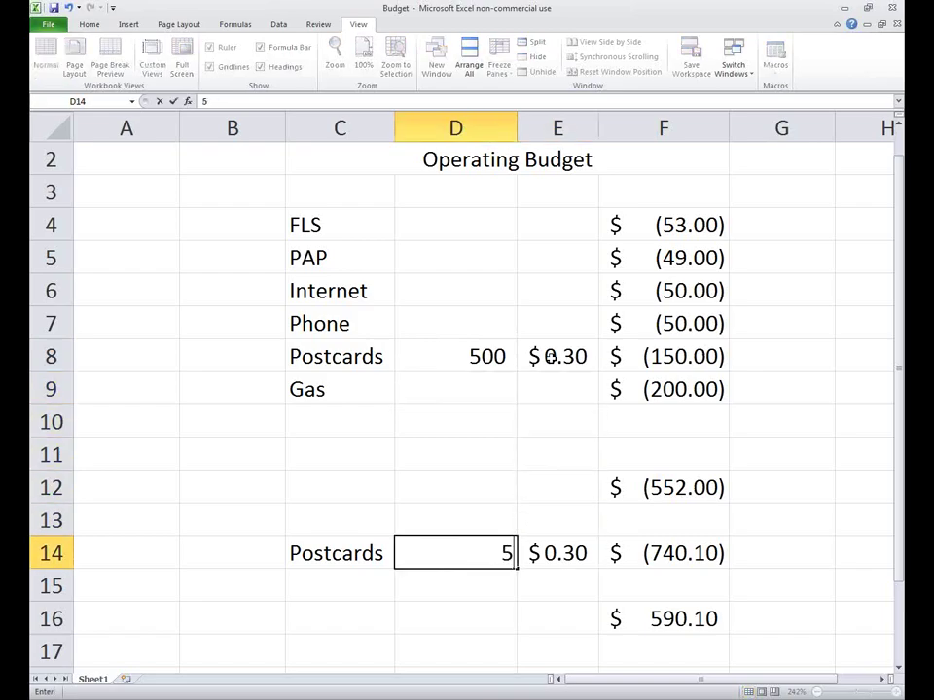
key(Return)
Raise the first Postcards price in E8 to $0.50.
key(Right)
key(Up)
key(Up)
key(Up)
key(Up)
key(Up)
key(Up)
key(Up)
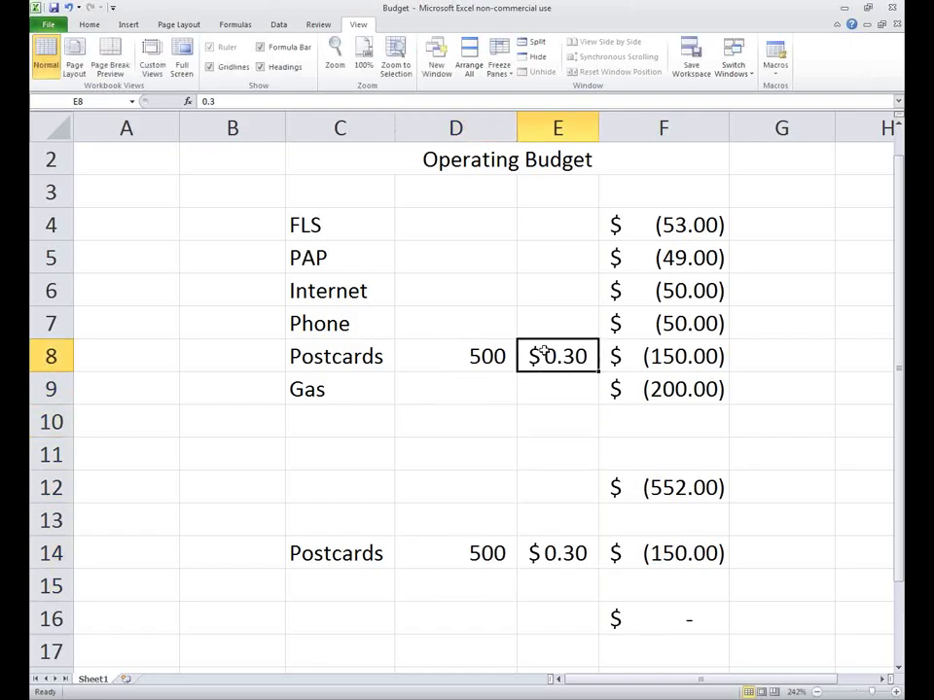
text(.5)
key(Return)
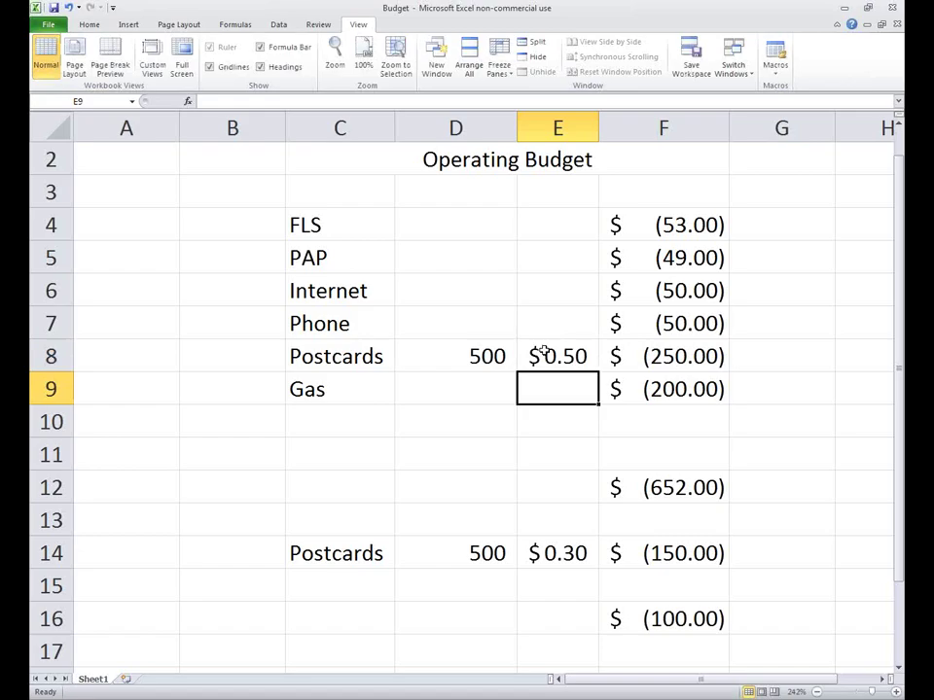
key(Down)
key(Down)
key(Down)
key(Down)
key(Down)
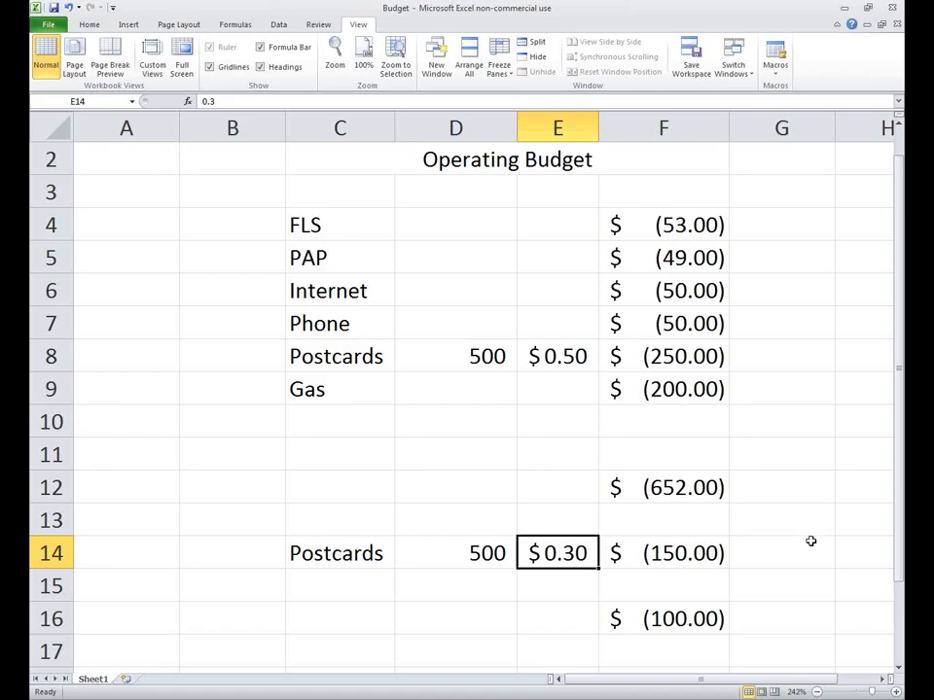
Zoom out to show the whole Operating Budget block and inspect the F16 and F9 values.
click(817, 691)
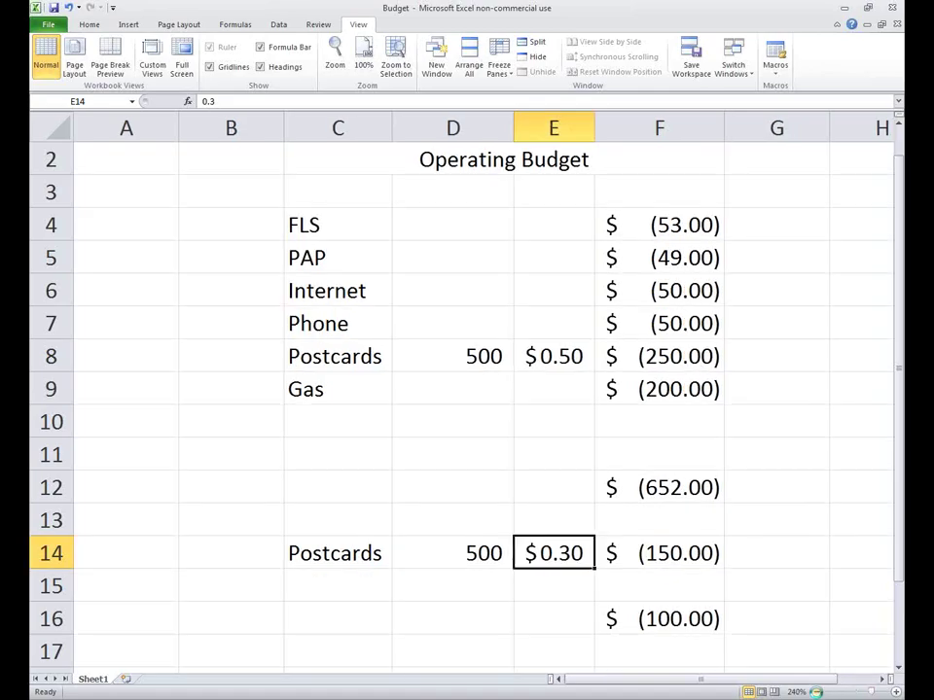
click(816, 691)
click(816, 691)
click(817, 691)
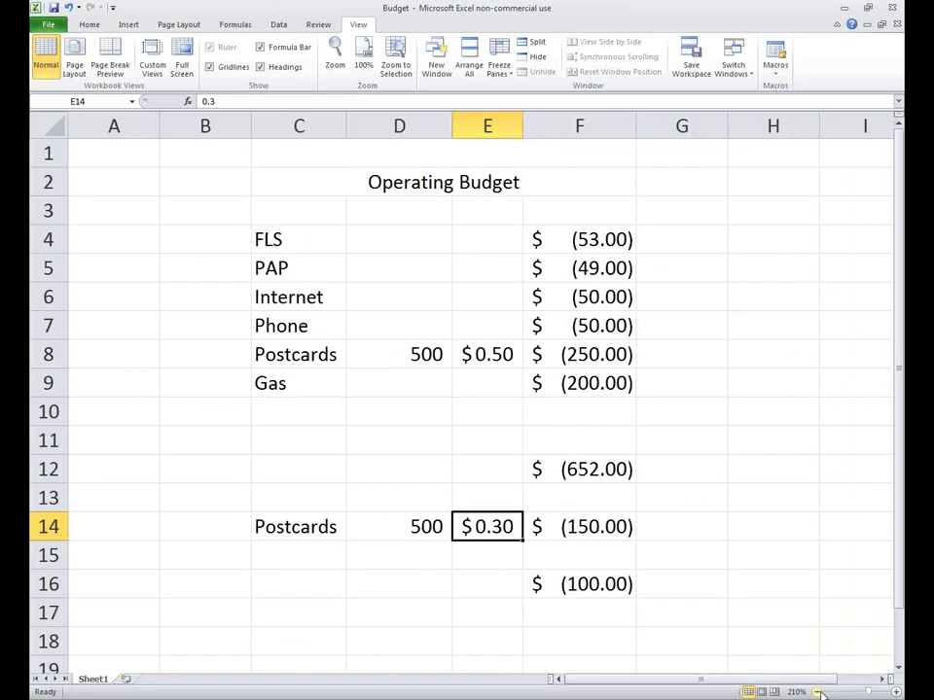
scroll(620, 520, down, 2)
click(529, 589)
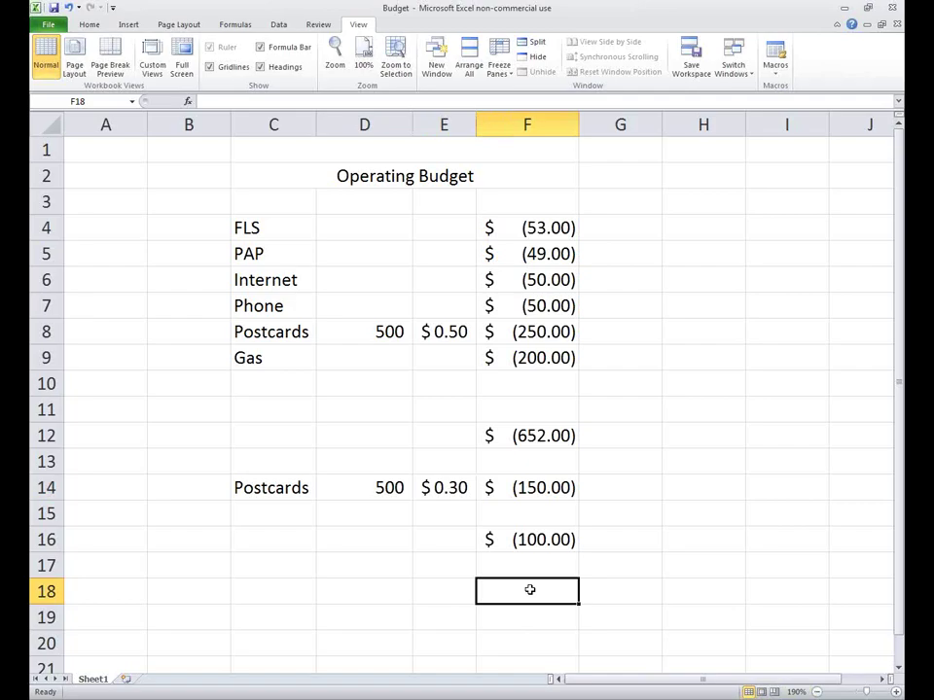
key(Up)
key(Up)
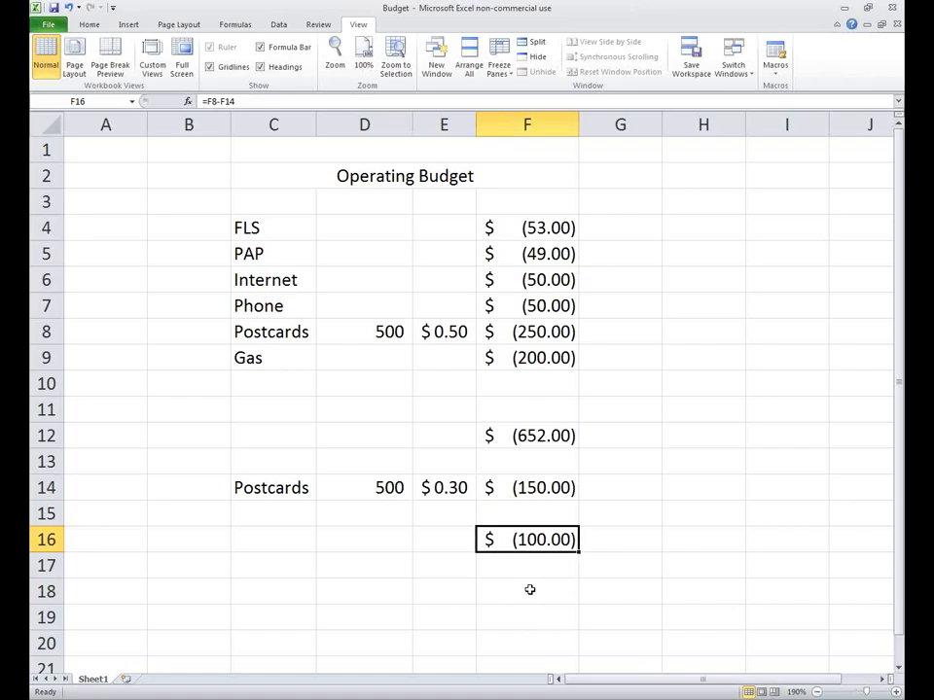
click(529, 590)
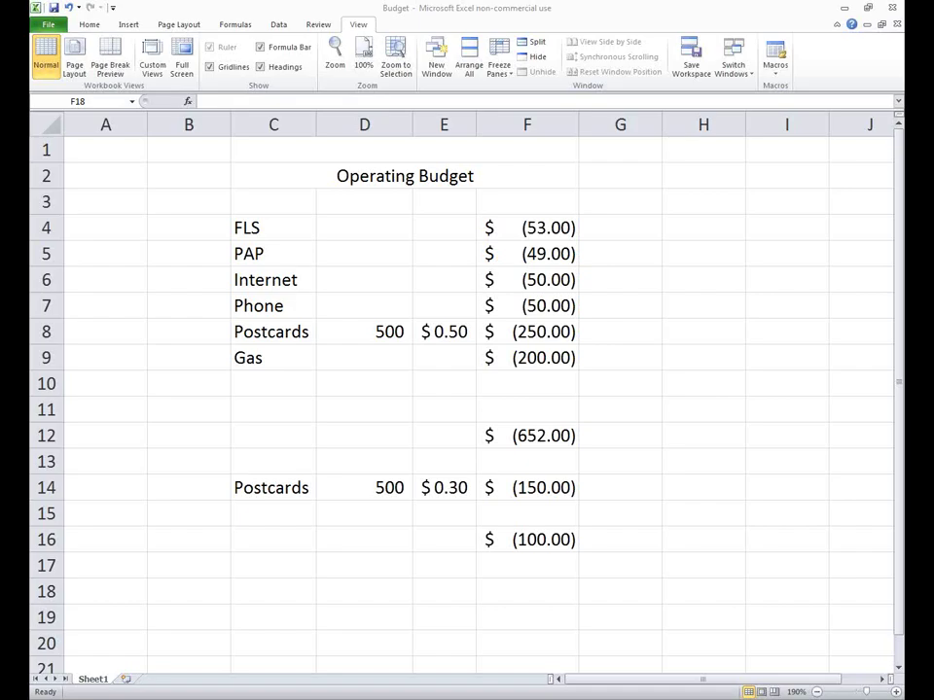
click(519, 358)
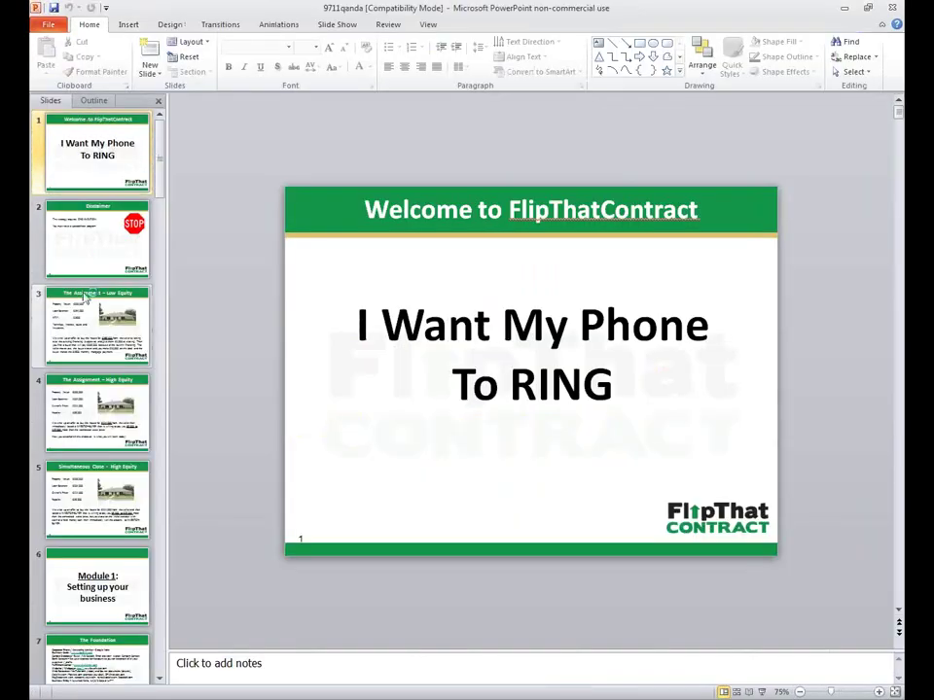
Find and select the slide 9 thumbnail, 'Where to find motivated sellers?'.
scroll(151, 595, down, 5)
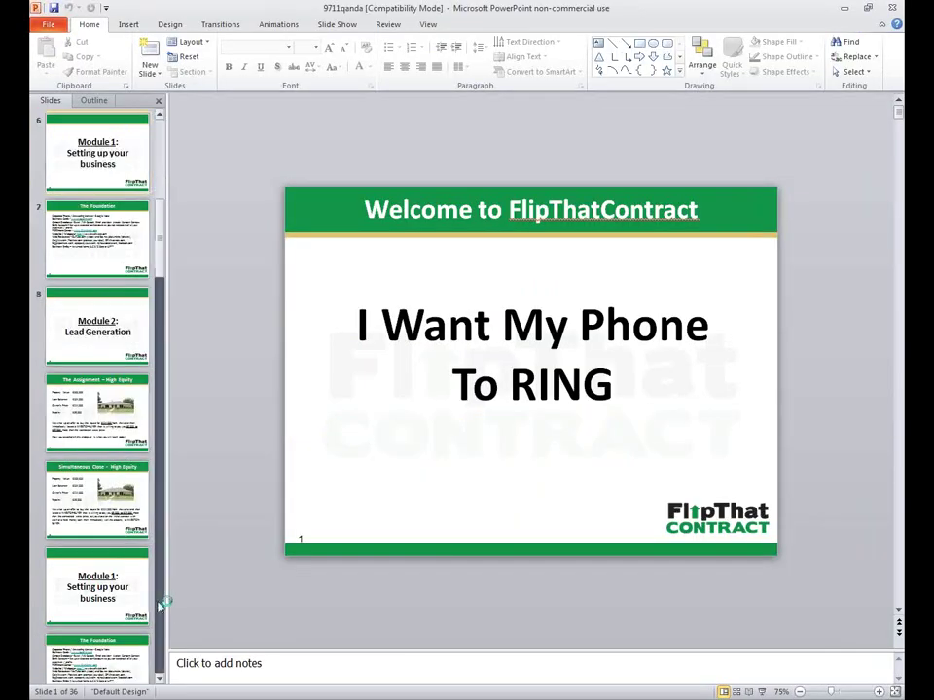
scroll(160, 607, down, 5)
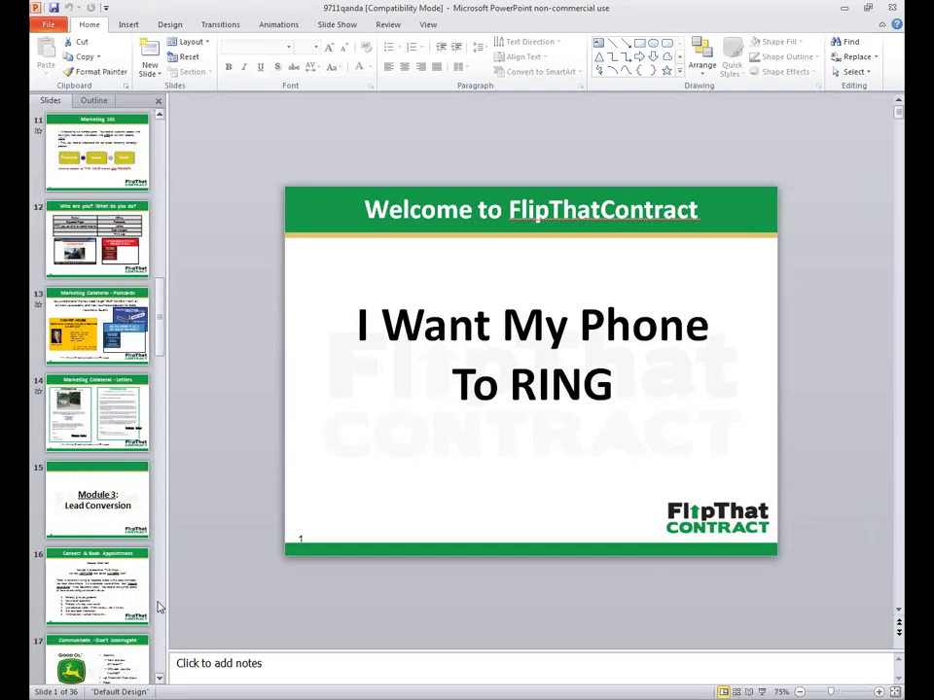
scroll(161, 607, down, 5)
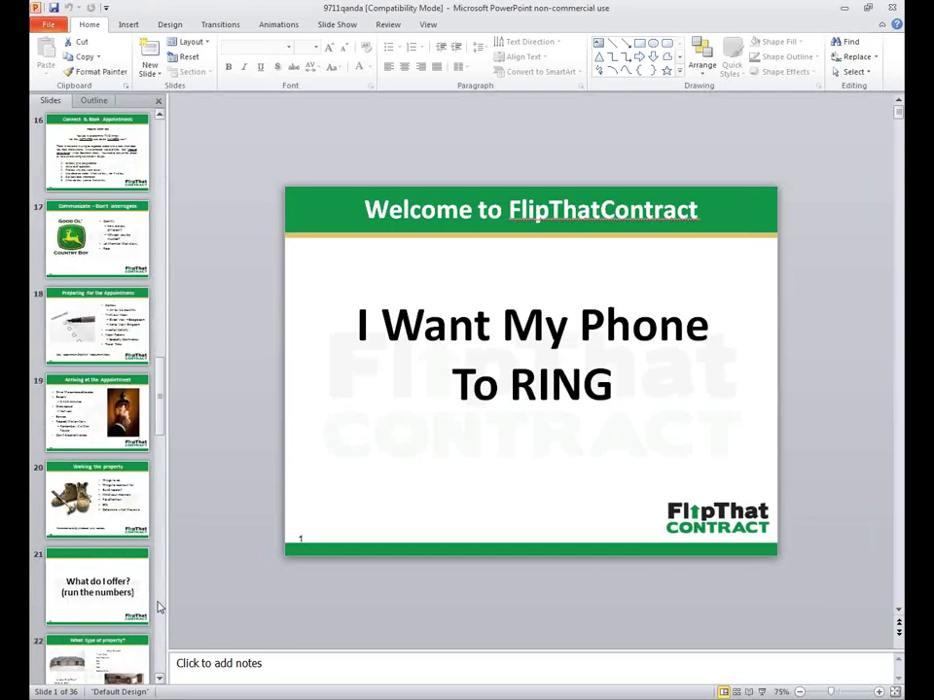
scroll(164, 577, down, 5)
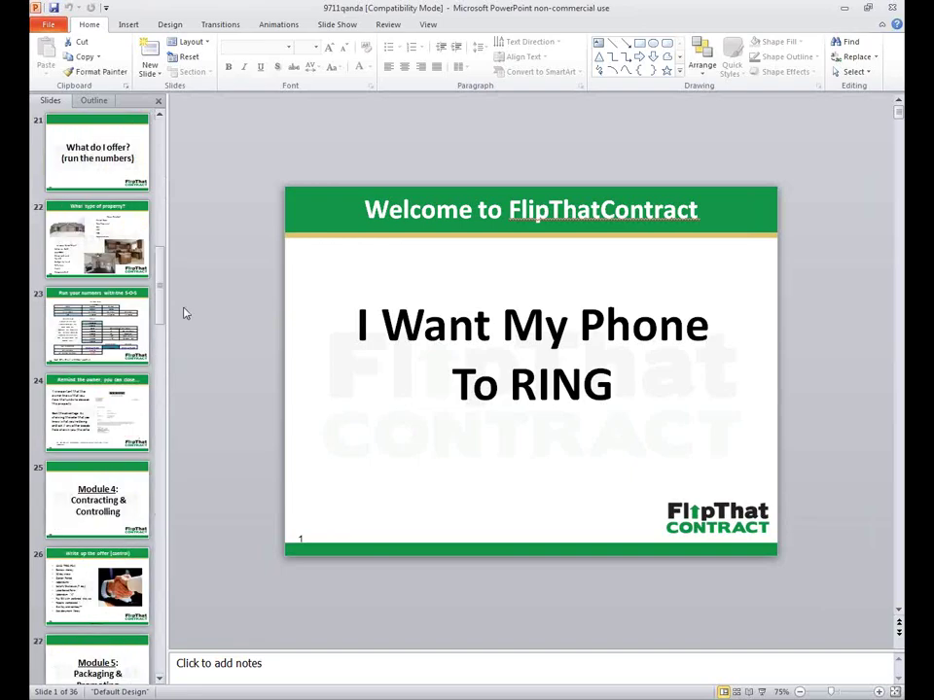
scroll(184, 312, up, 12)
click(116, 159)
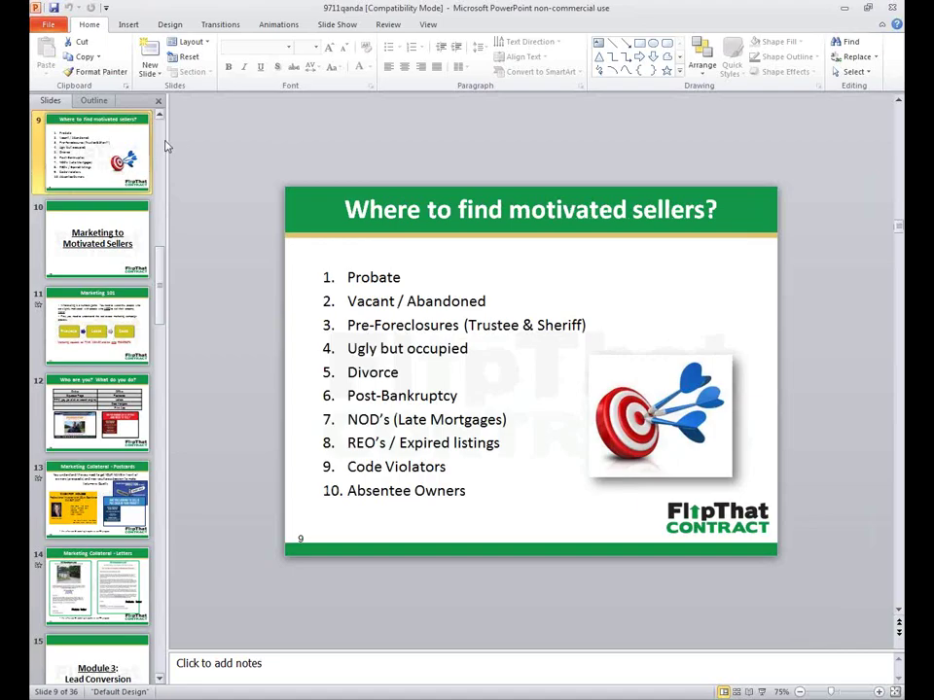
Run the slideshow From Current Slide on the Slide Show tab.
click(337, 25)
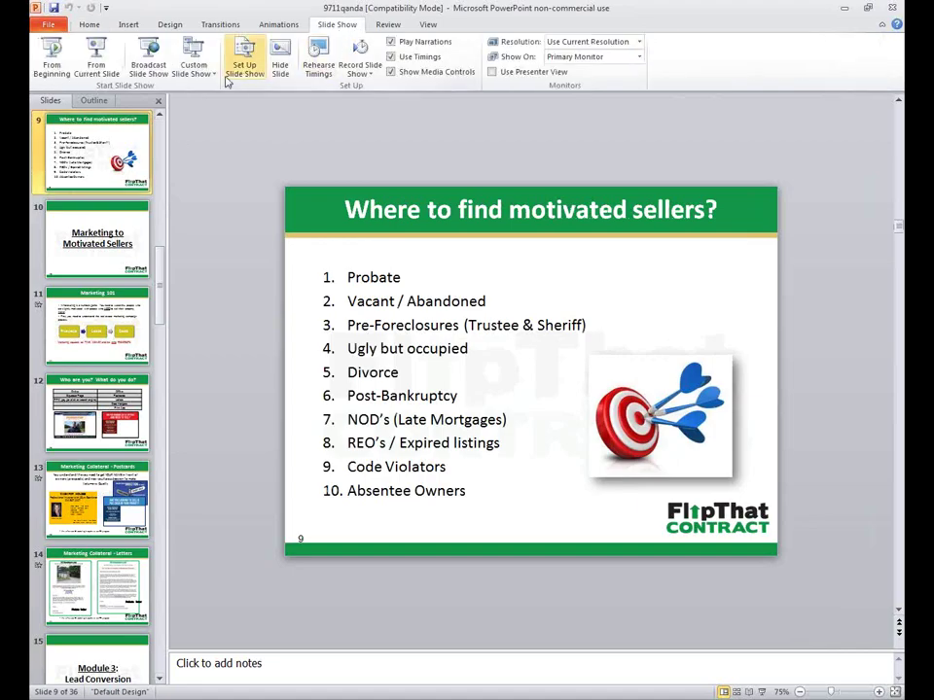
click(97, 58)
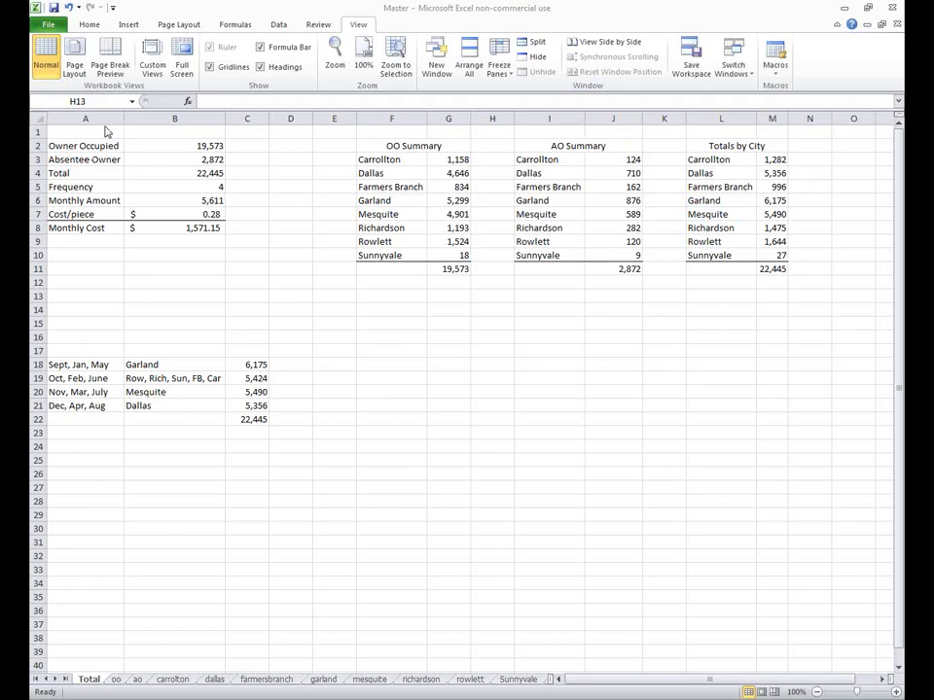
Switch to the Master workbook and zoom to the F2:M11 summary tables.
key(alt+Tab)
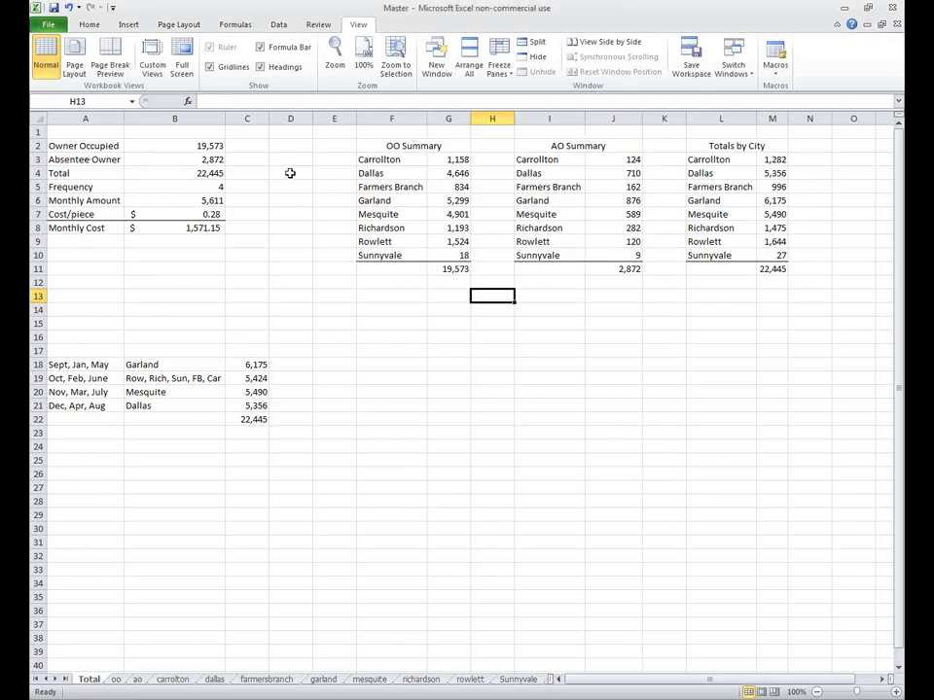
drag(387, 146, 775, 269)
click(393, 78)
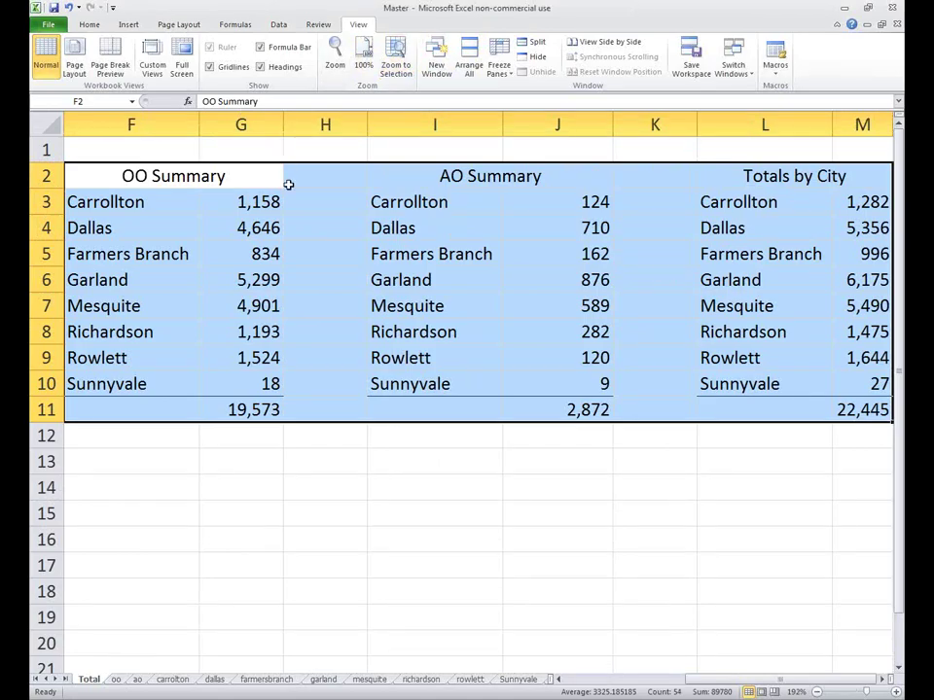
click(259, 177)
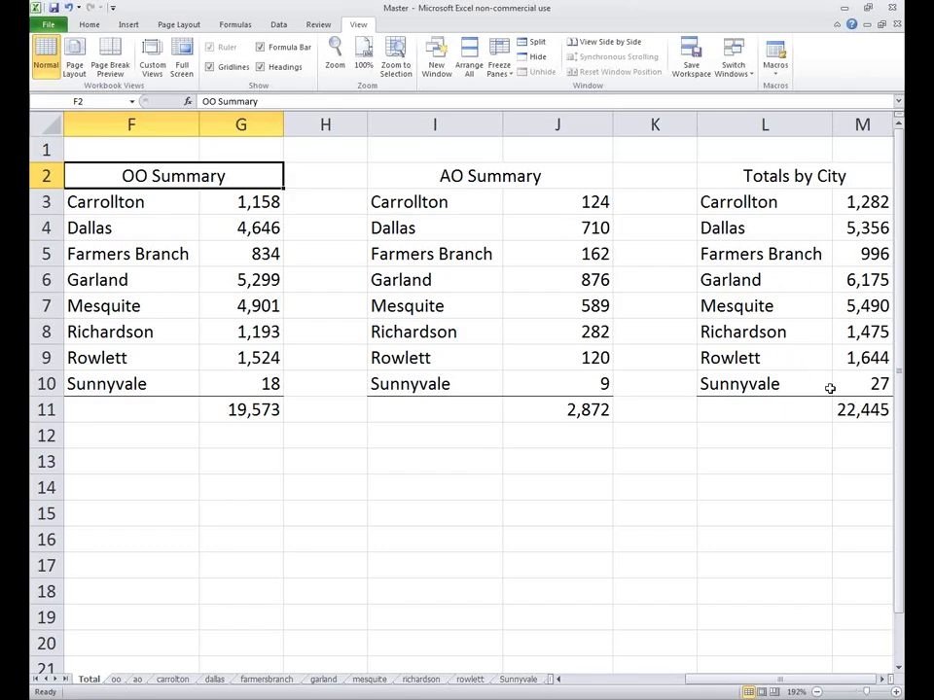
Zoom to the Totals by City range L2:M11 and shift the view slightly right.
drag(865, 410, 767, 178)
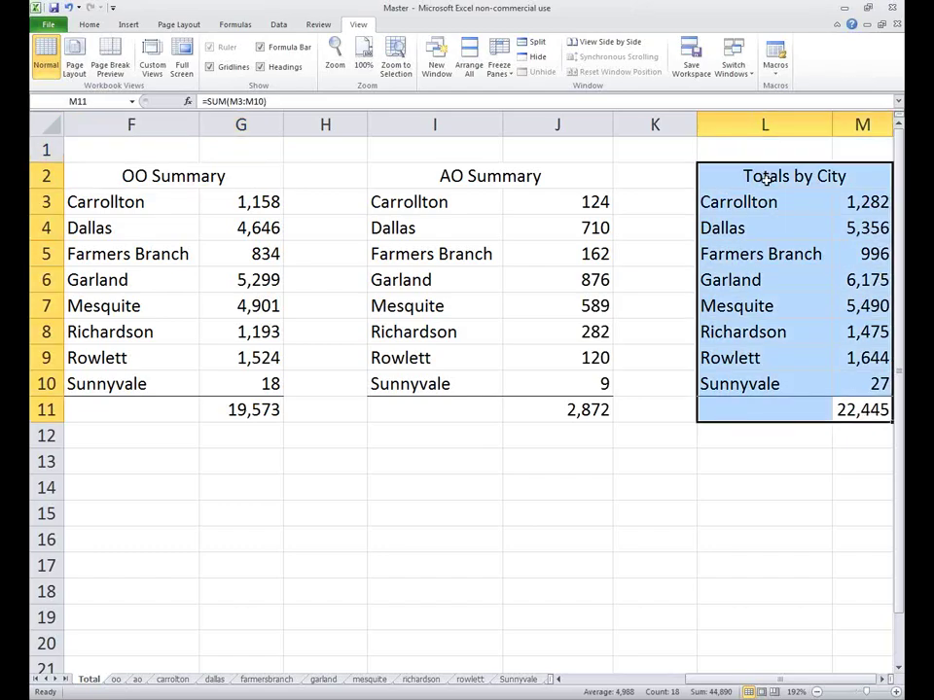
click(396, 62)
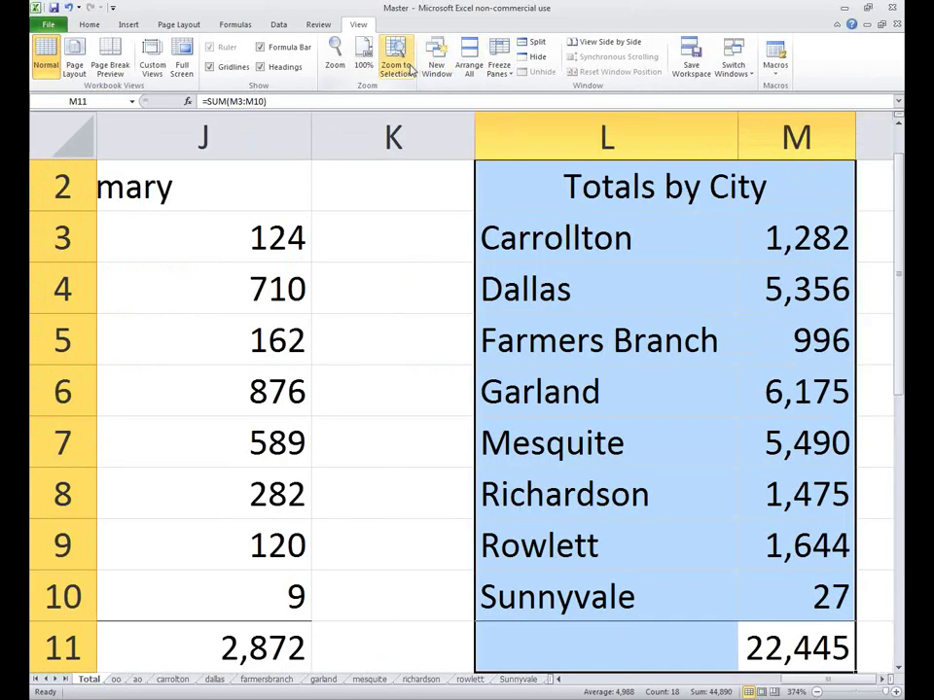
click(881, 679)
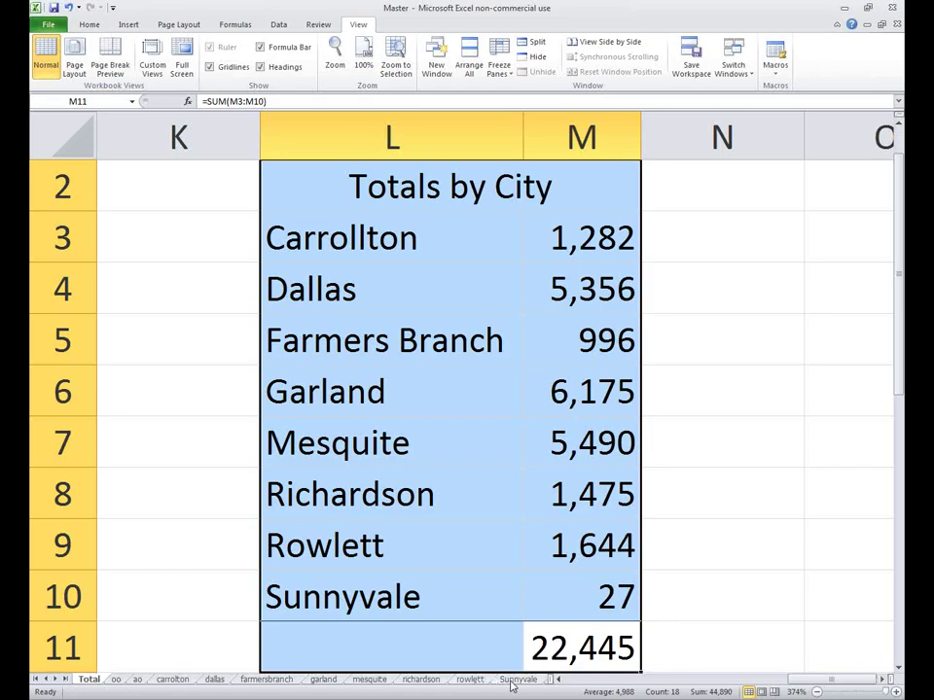
On the Sunnyvale sheet, check TOT_VAL values 67,500 to 130,000 and zoom table A1:K19 to fill the window.
click(518, 679)
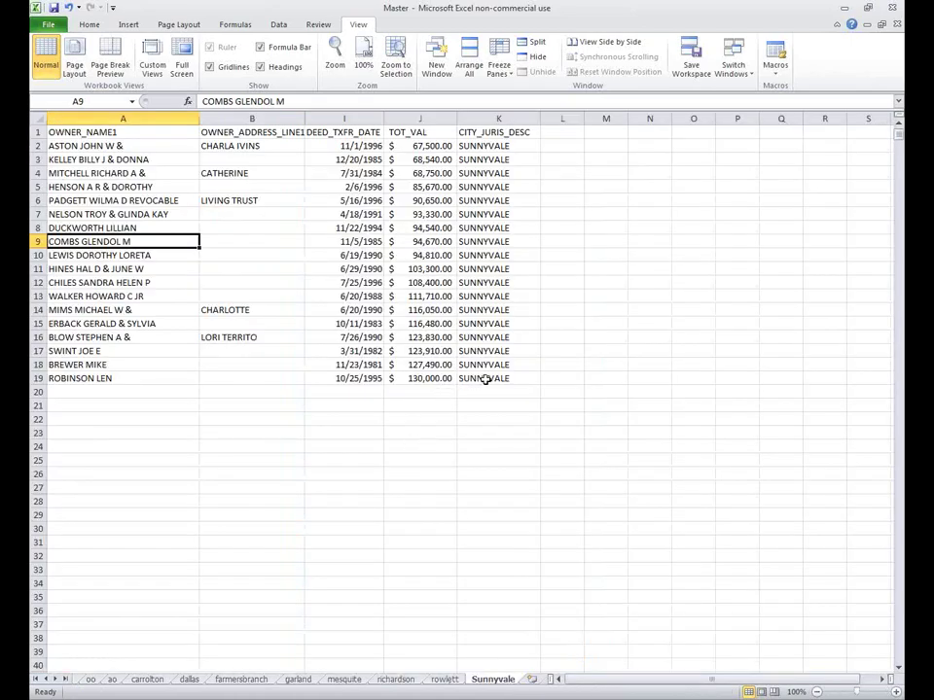
click(441, 146)
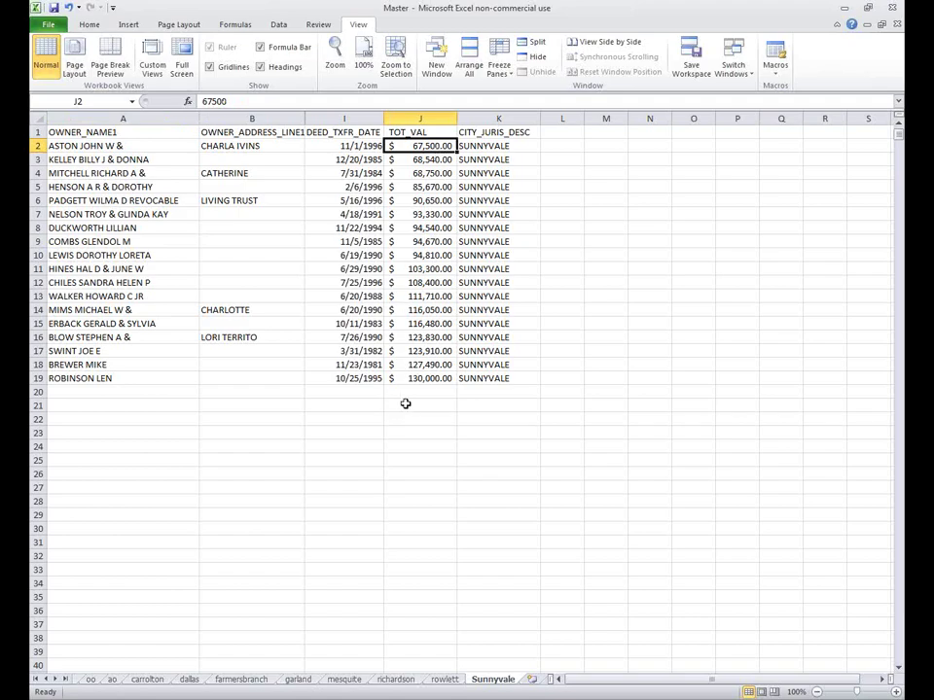
click(427, 380)
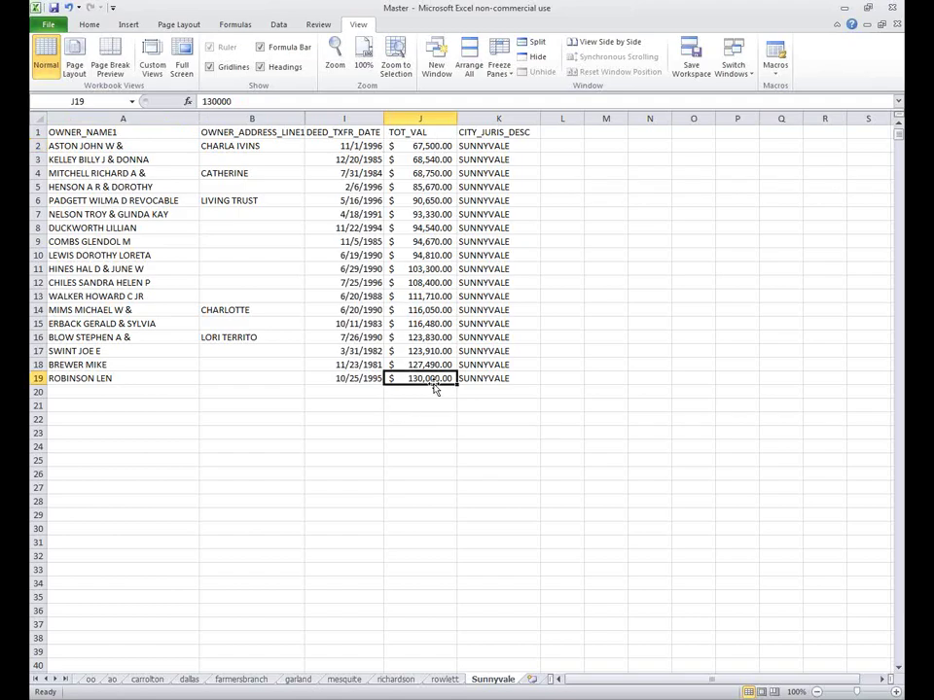
drag(484, 377, 81, 132)
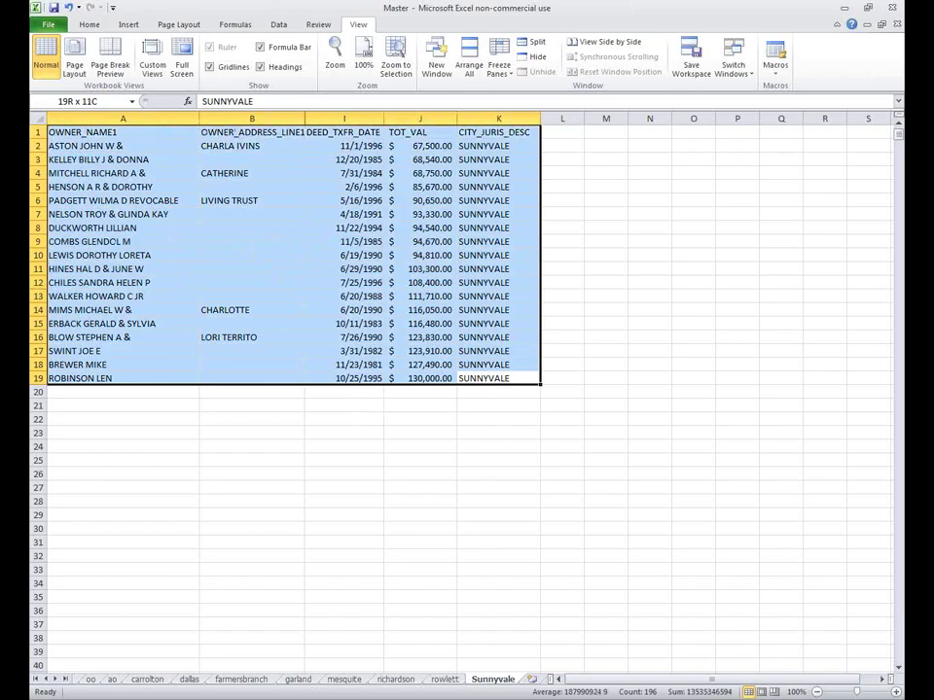
click(393, 55)
click(512, 518)
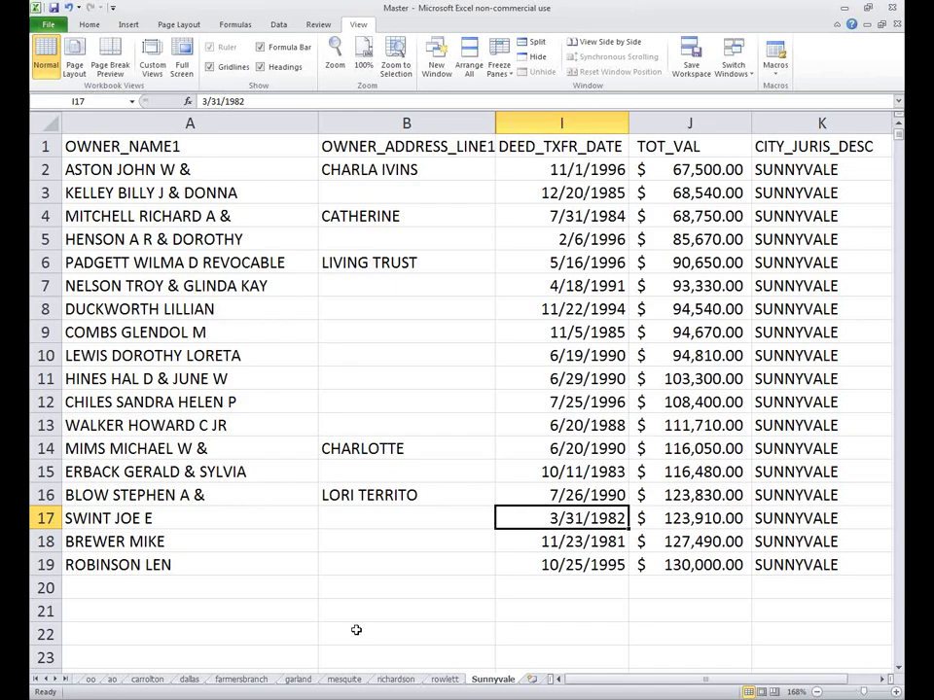
Inspect Garland's 6,175 total formula (=G6+J6) in M6 on the Total sheet, then return to the garland sheet.
click(298, 679)
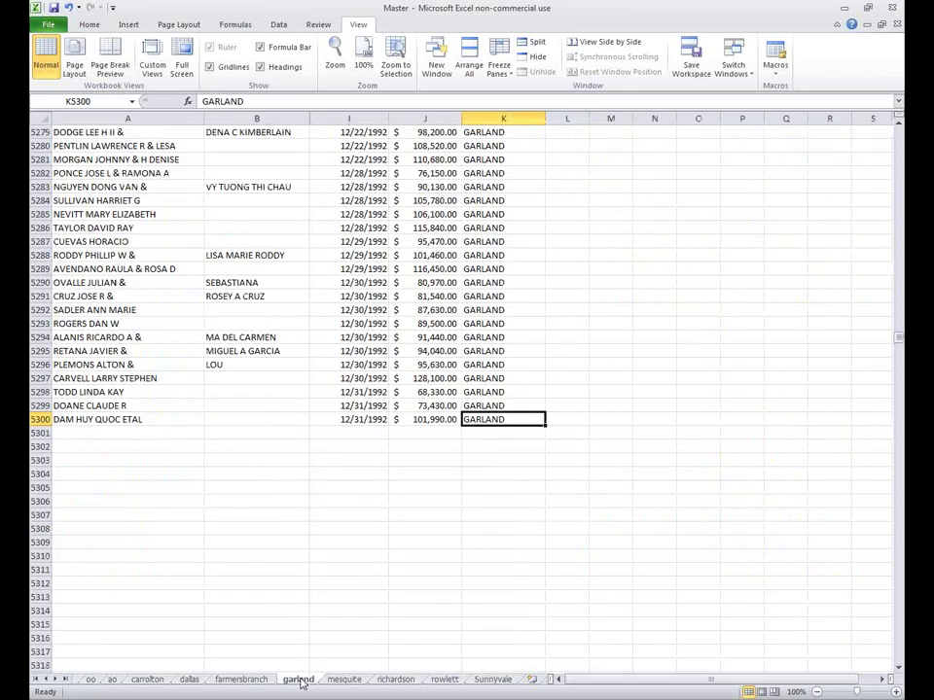
click(69, 684)
click(46, 680)
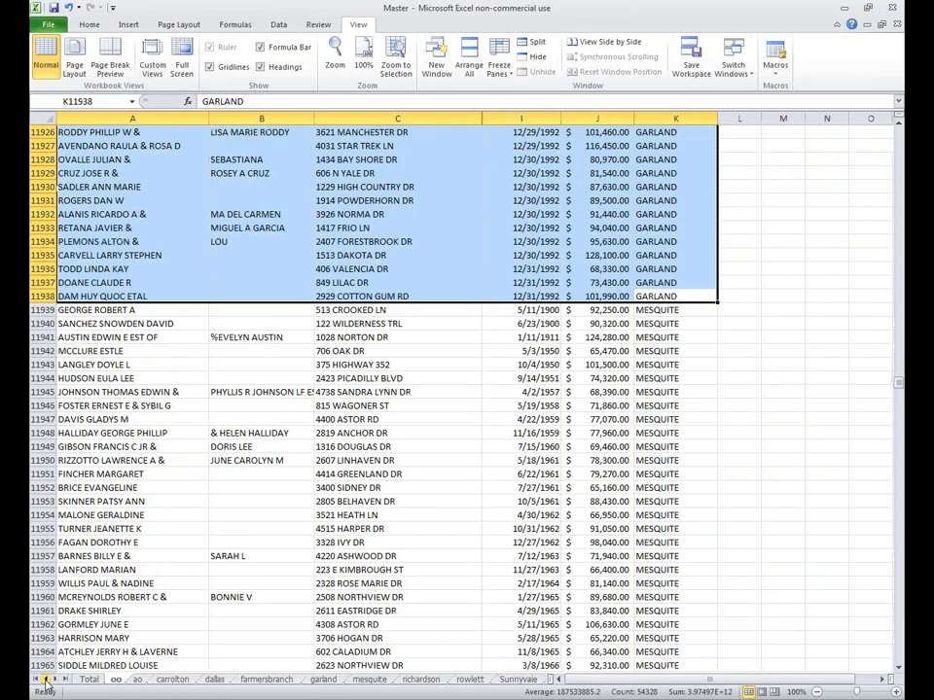
click(88, 680)
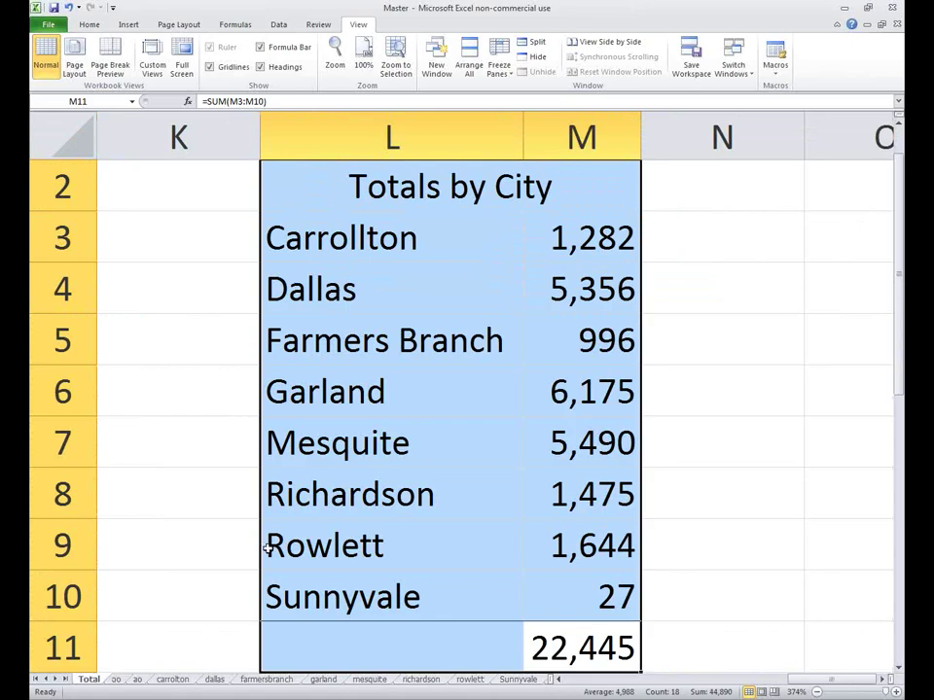
click(603, 395)
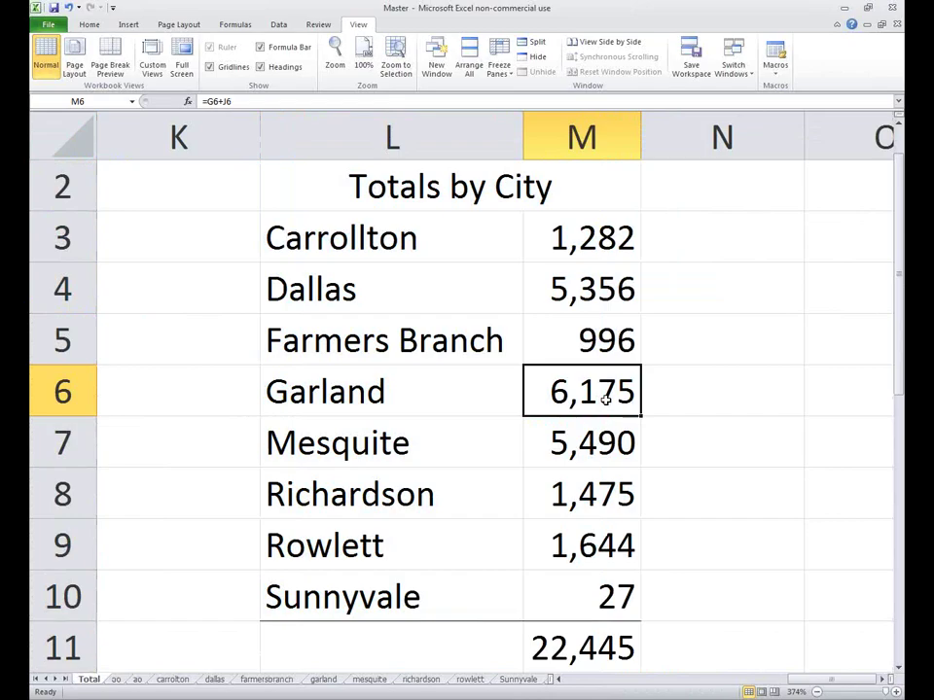
click(331, 680)
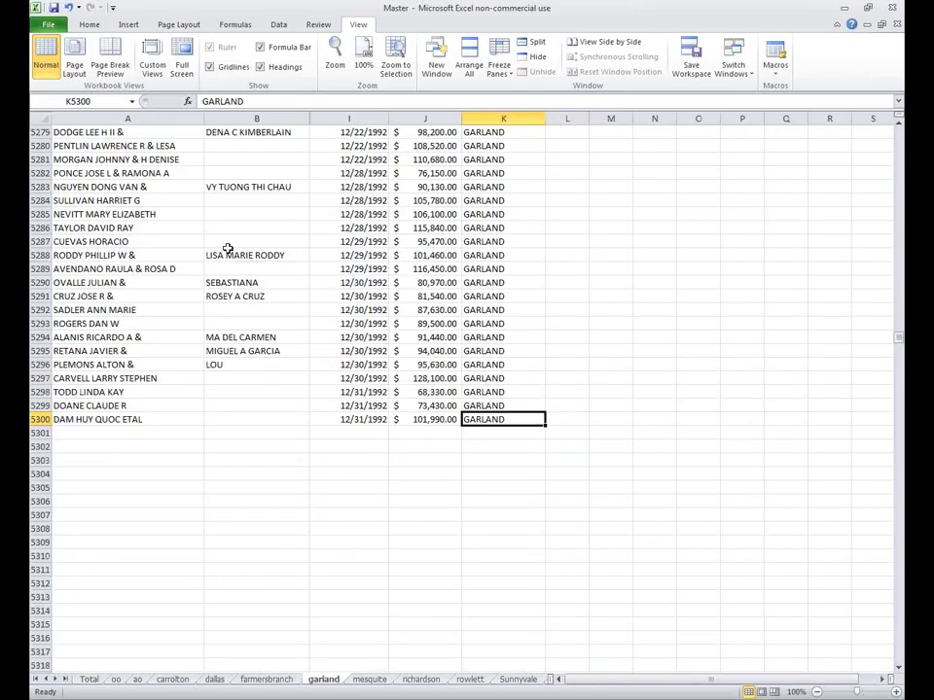
Sort the entire garland sheet by TOT_VAL, smallest to largest.
key(ctrl+Home)
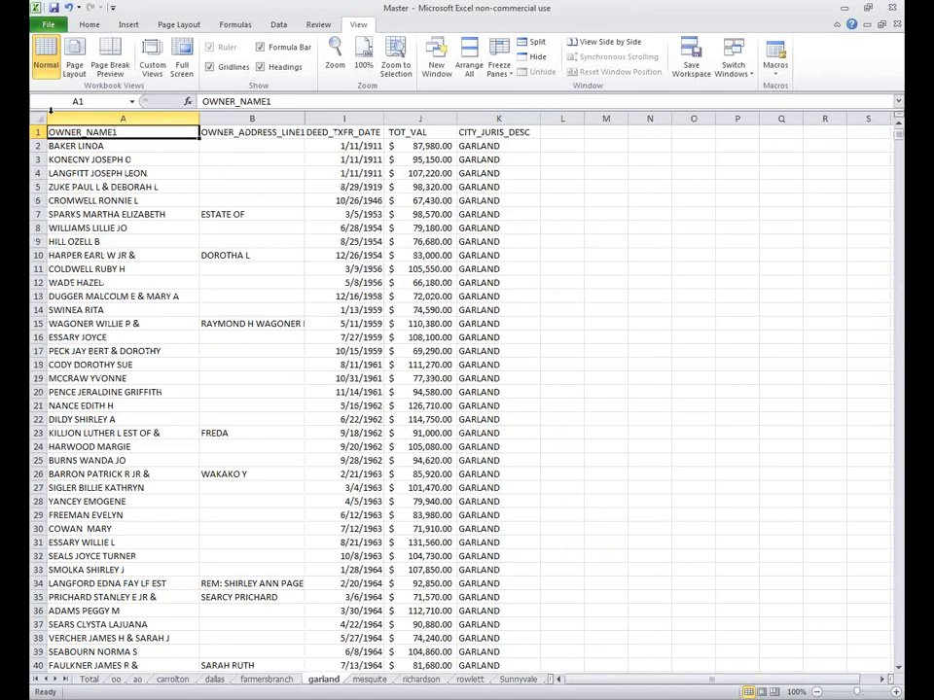
click(41, 118)
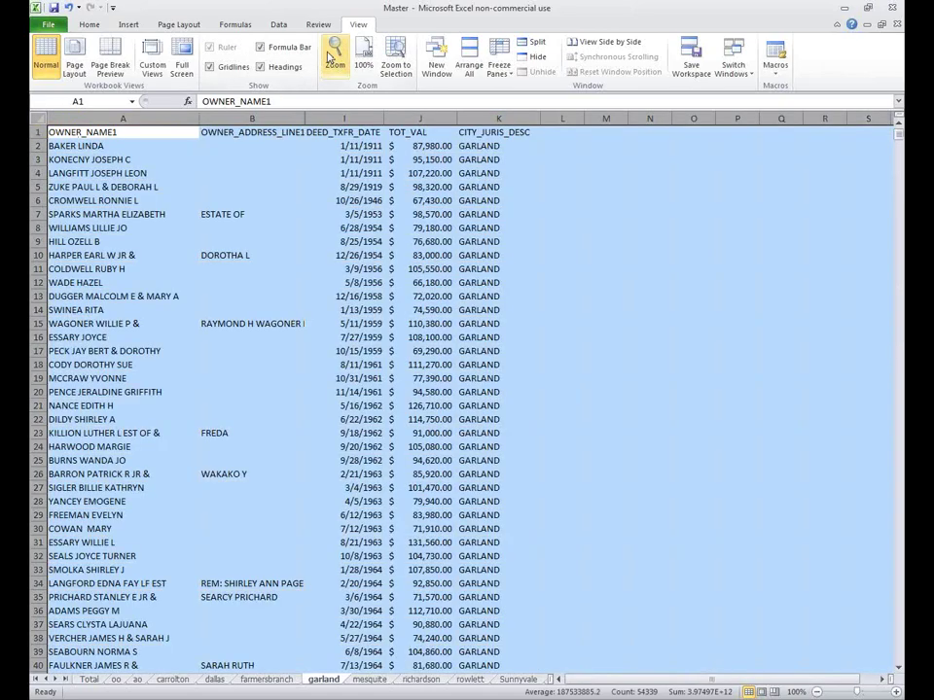
click(278, 25)
click(349, 57)
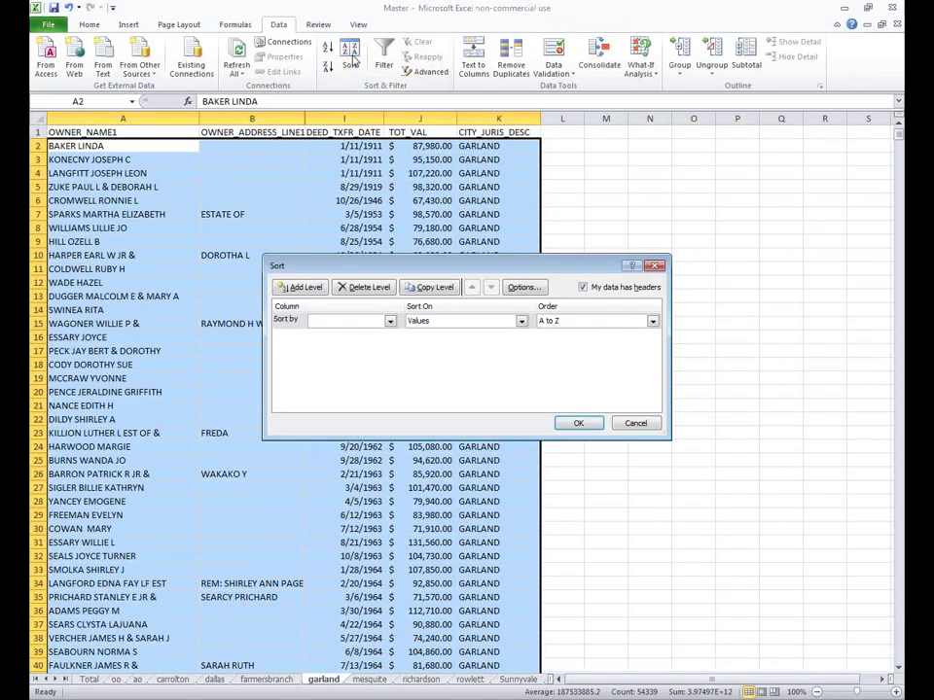
click(389, 321)
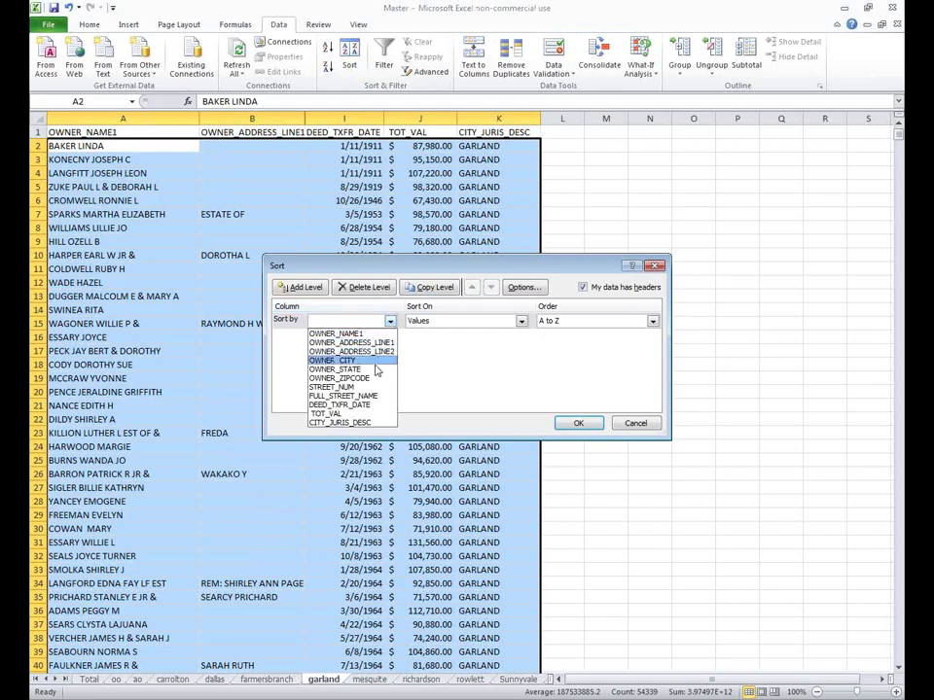
click(356, 414)
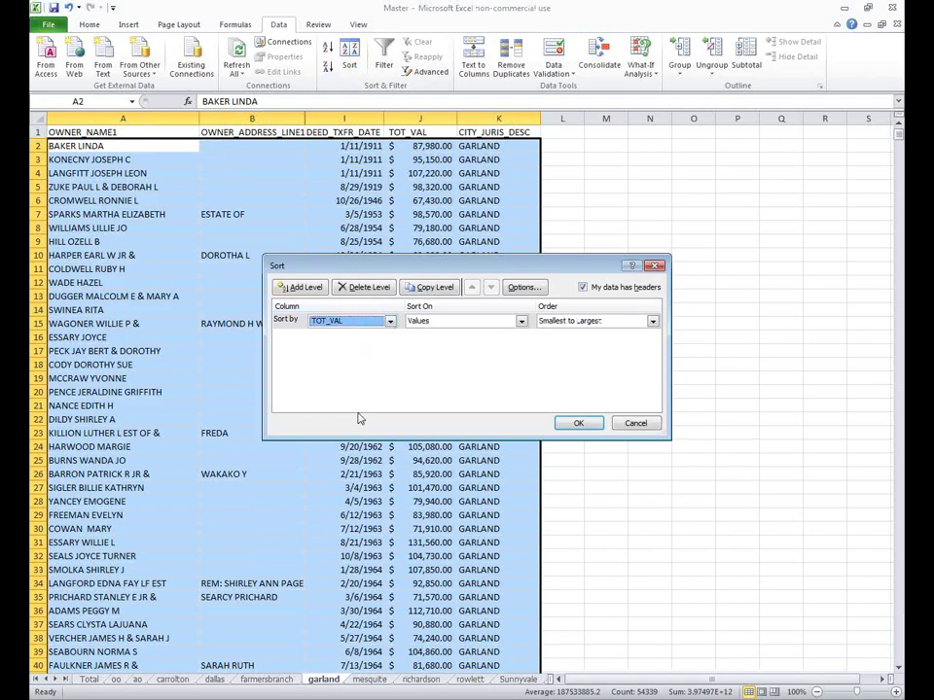
click(577, 423)
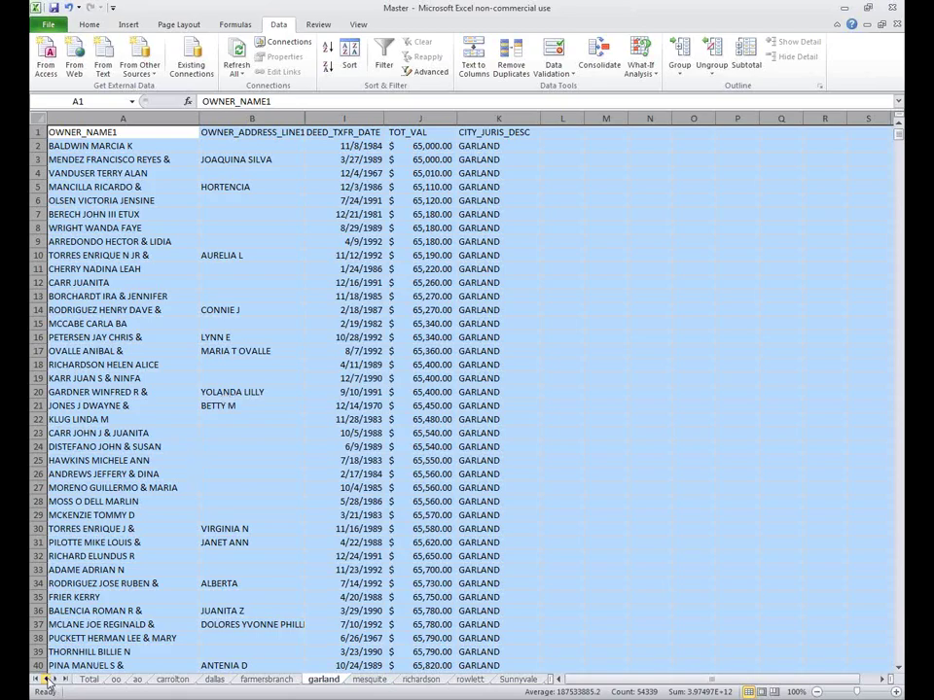
On the Total sheet, zoom to selection on A1:C22 so the cost figures fill the window.
click(89, 679)
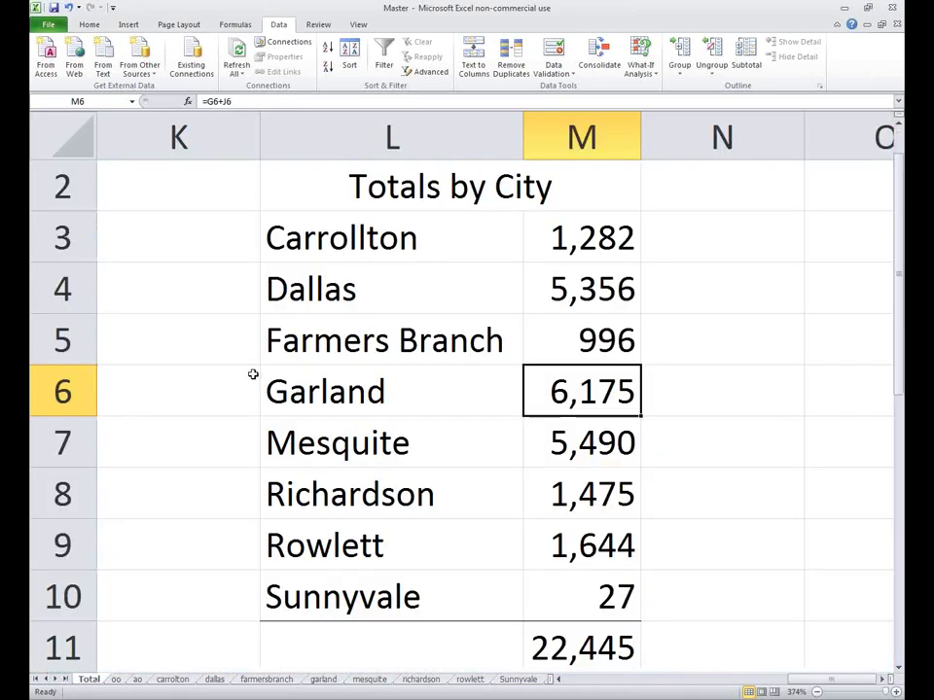
ctrl+scroll(630, 519, down, 10)
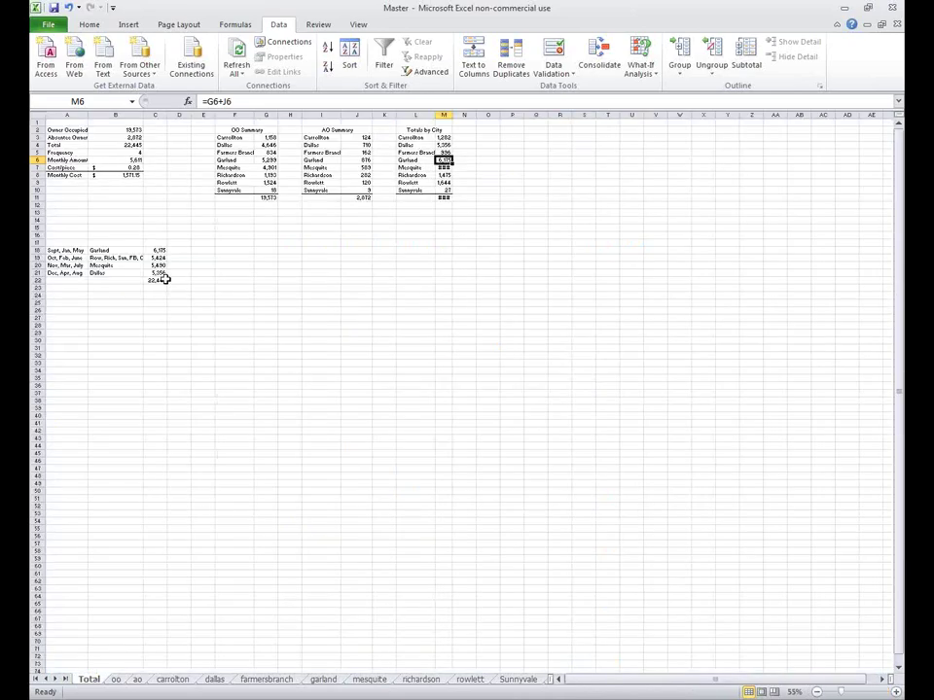
drag(155, 280, 44, 123)
click(358, 24)
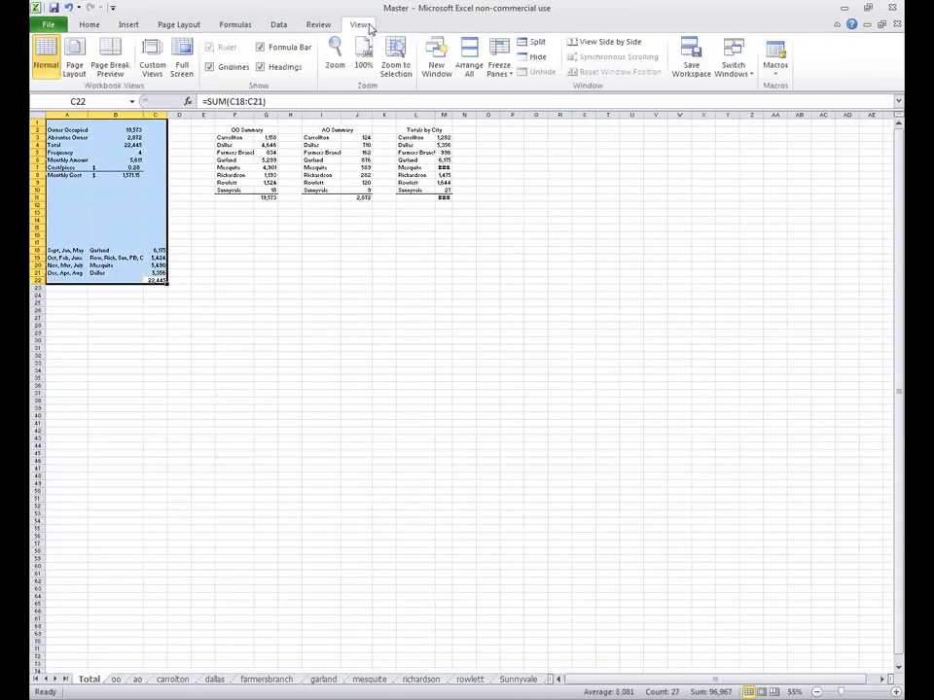
click(395, 56)
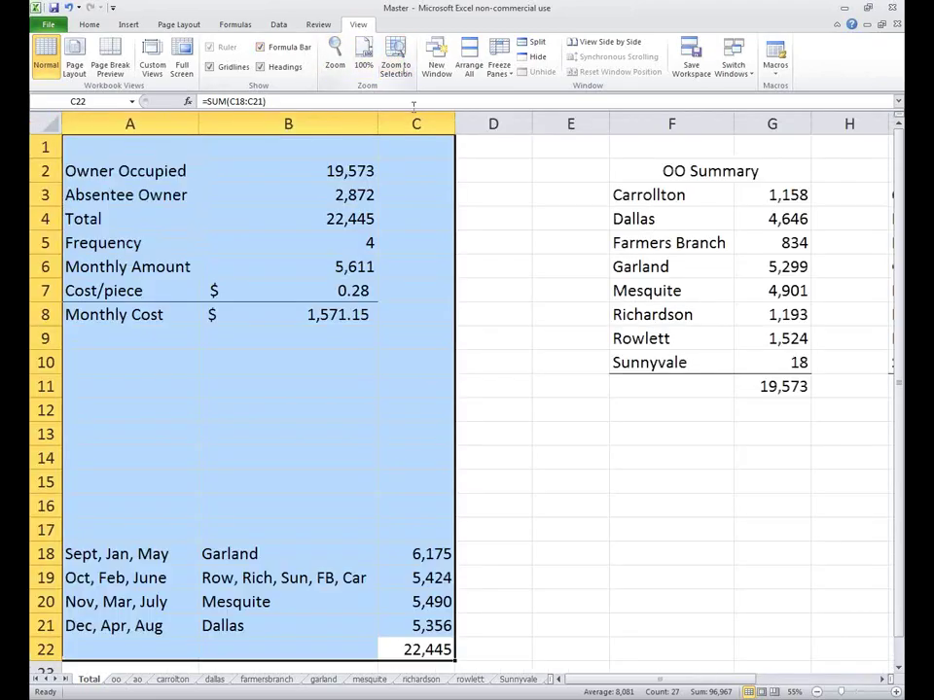
click(428, 340)
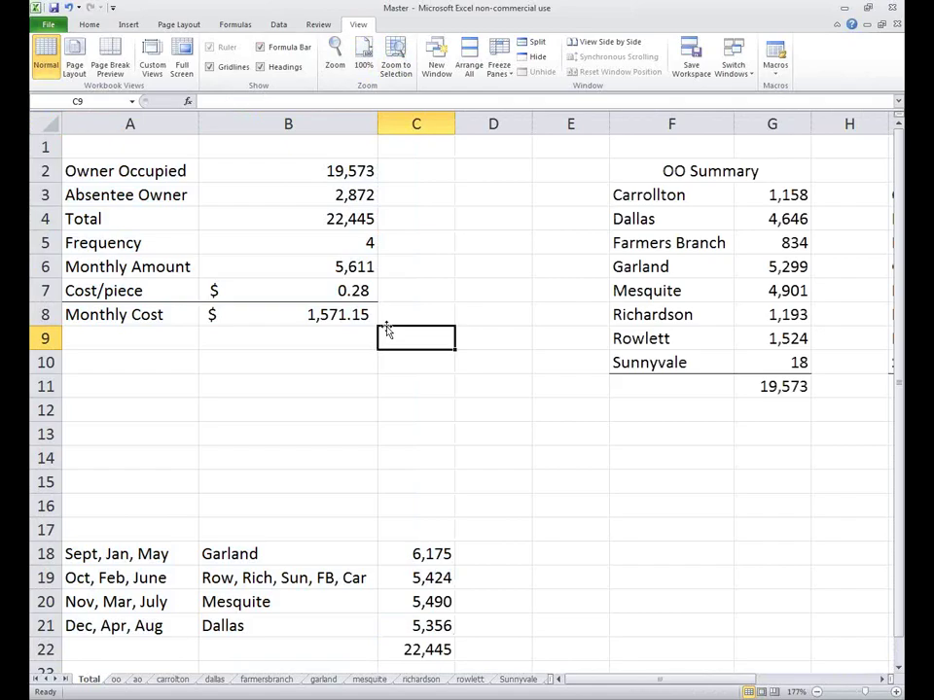
click(359, 173)
click(355, 187)
click(352, 214)
key(Up)
key(Up)
key(Down)
key(Down)
key(Down)
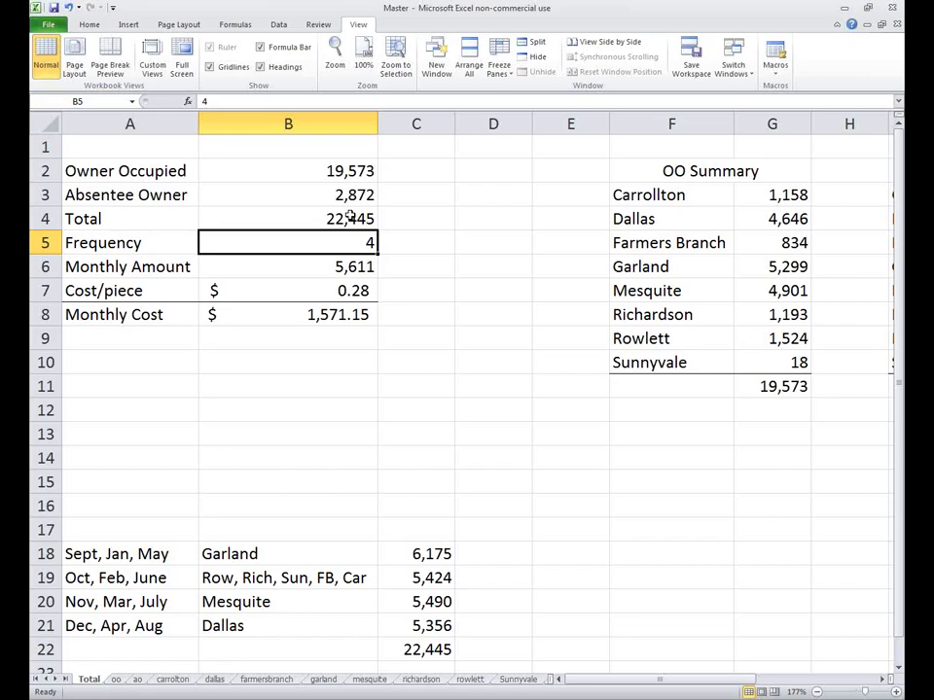
text(3)
key(Return)
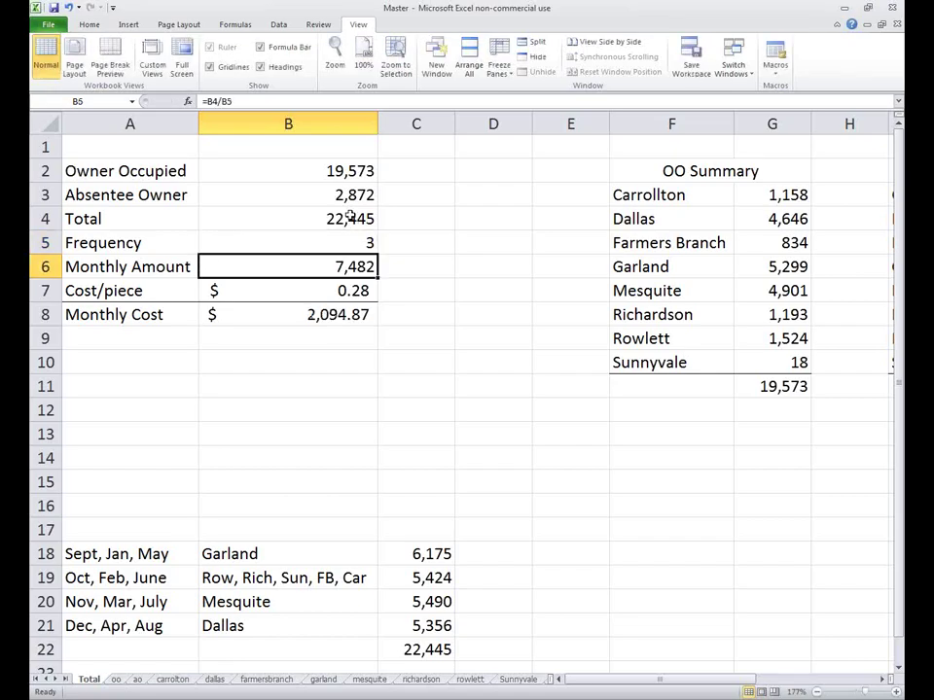
click(349, 217)
key(Down)
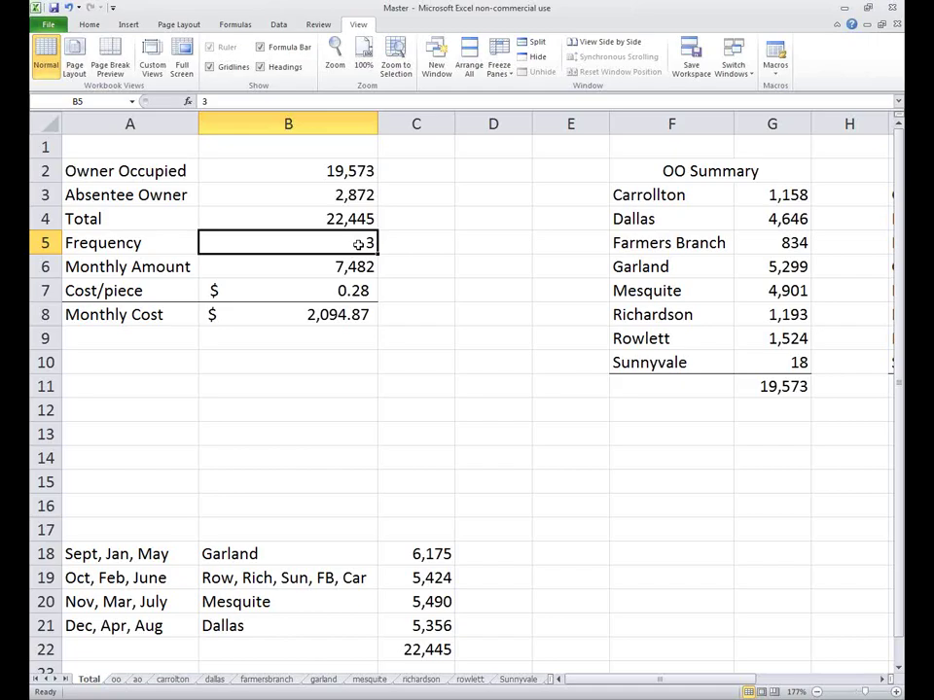
text(4)
key(Return)
key(Down)
key(Down)
key(Up)
key(Up)
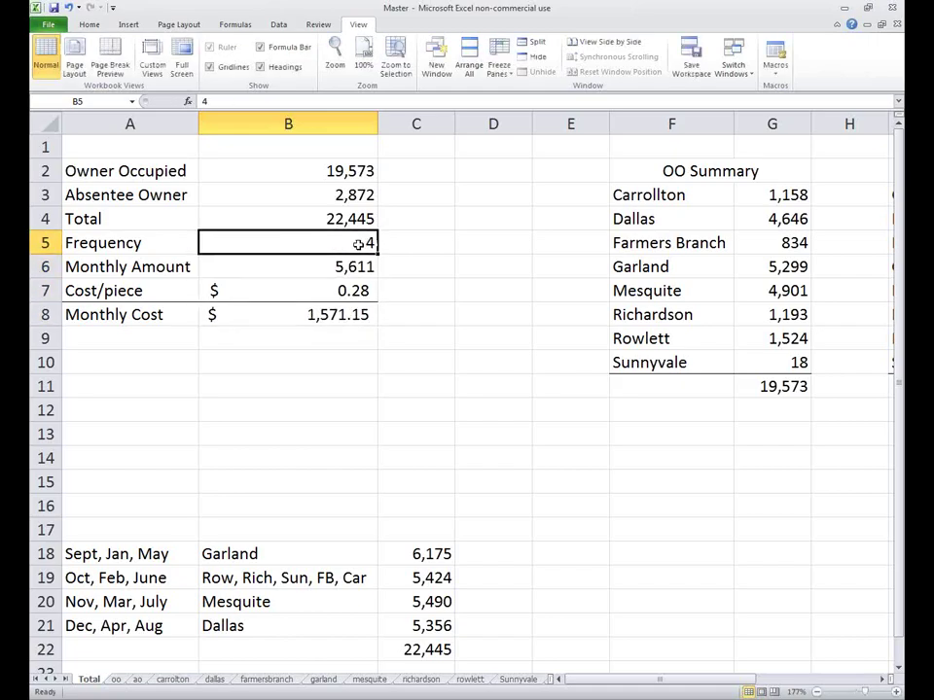
key(Down)
key(Down)
key(Down)
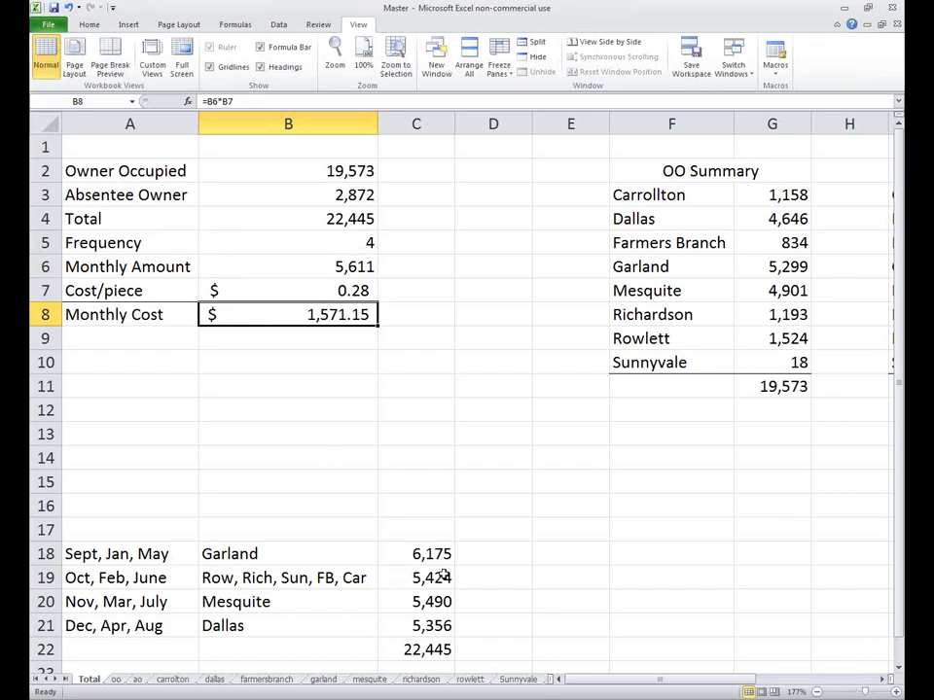
Check the grand total in C22, then zoom to selection on the month rows A18:C22.
click(131, 555)
key(Down)
key(Down)
key(Down)
key(Down)
key(Down)
key(Down)
key(Down)
key(Right)
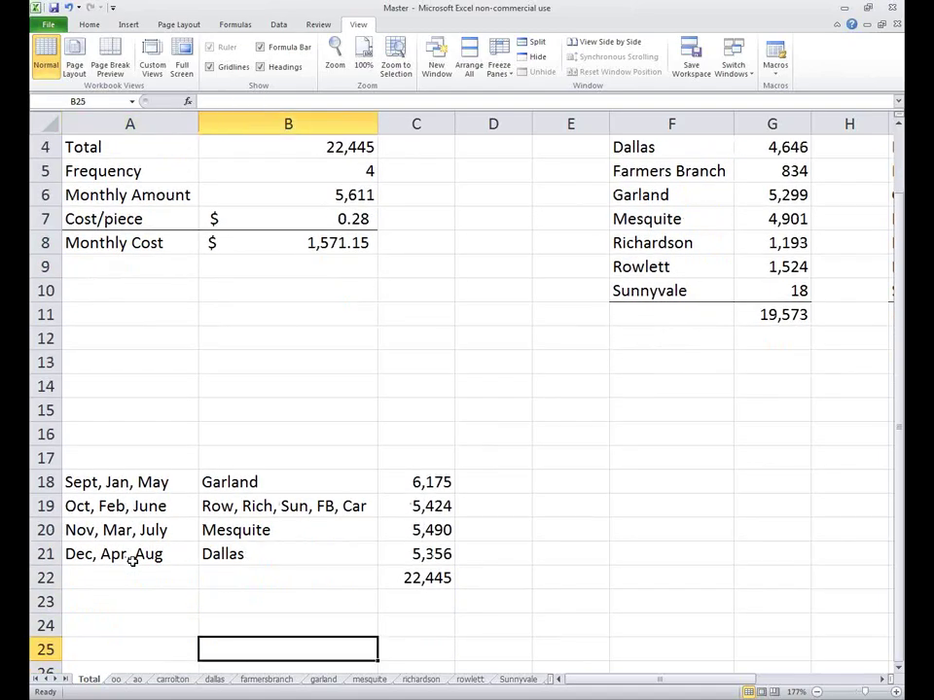
key(Right)
key(Up)
key(Up)
key(Up)
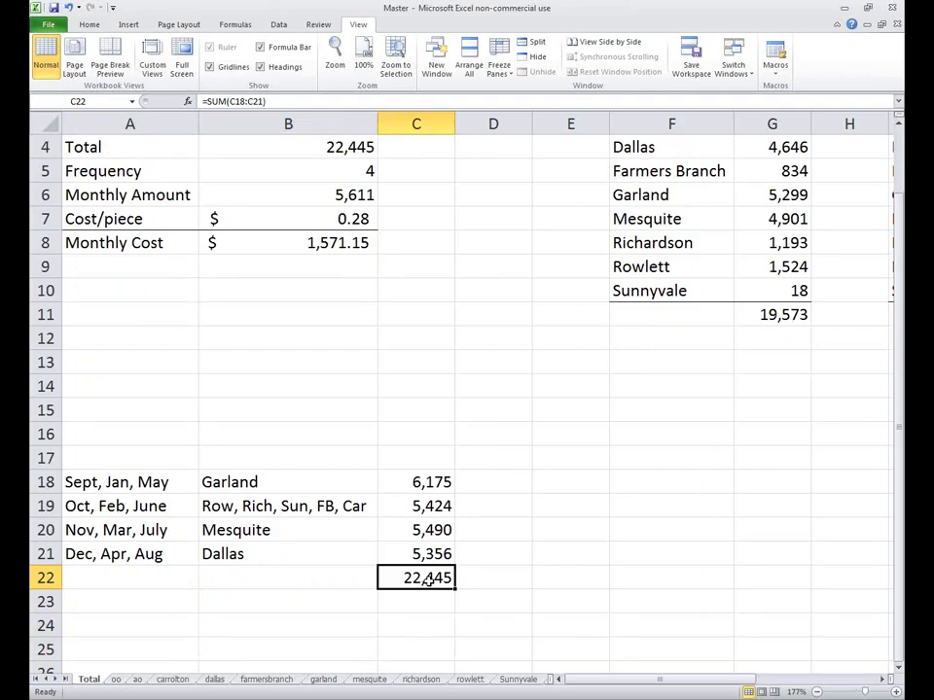
drag(426, 581, 151, 481)
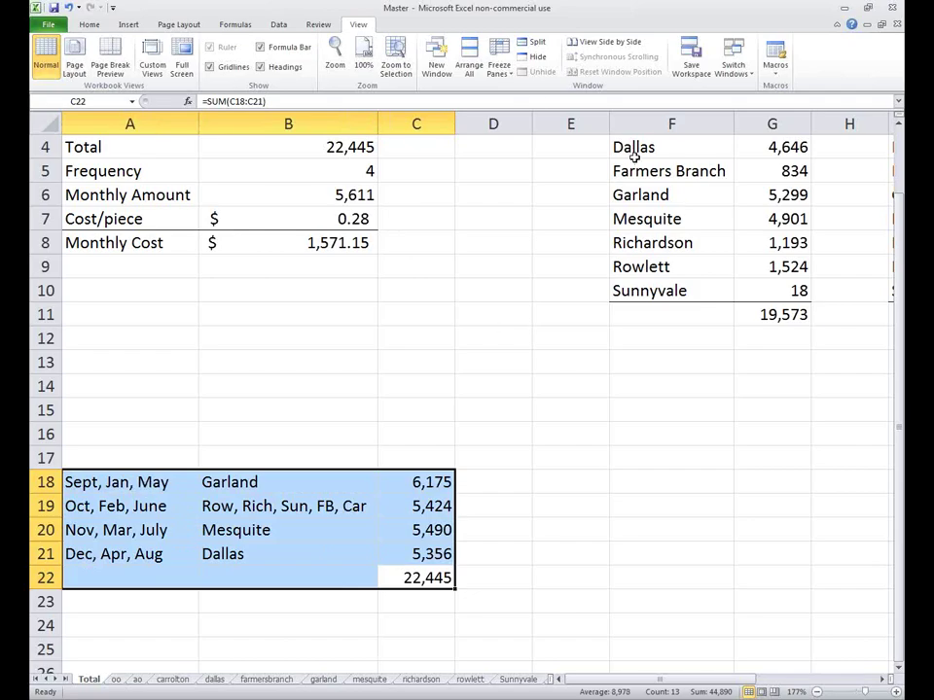
click(395, 60)
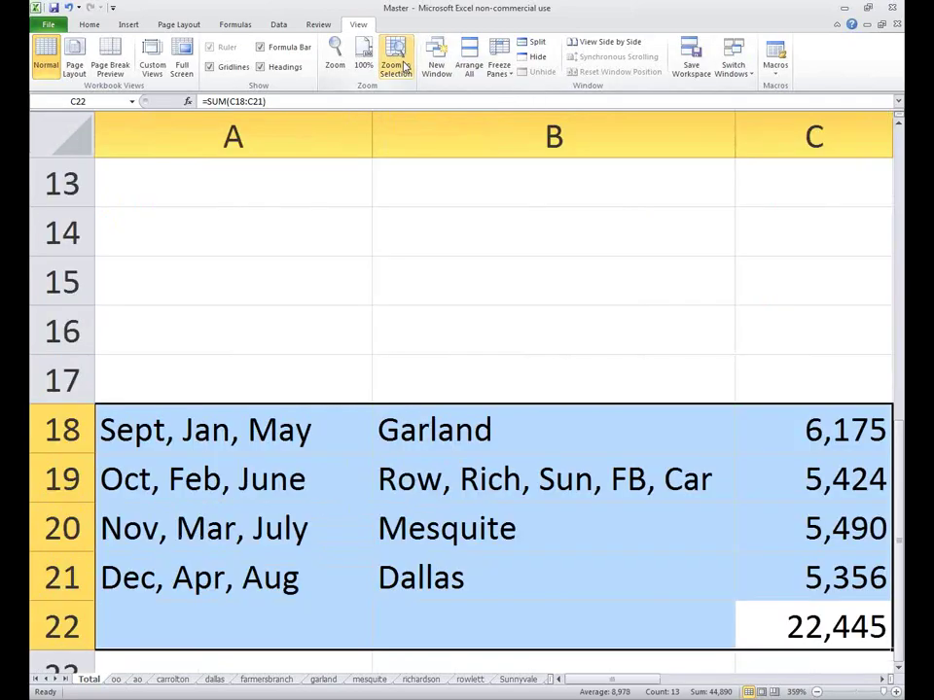
Shift the view down two rows and toggle italic on and off for the Dec, Apr, Aug row A21:C21.
click(900, 670)
click(899, 670)
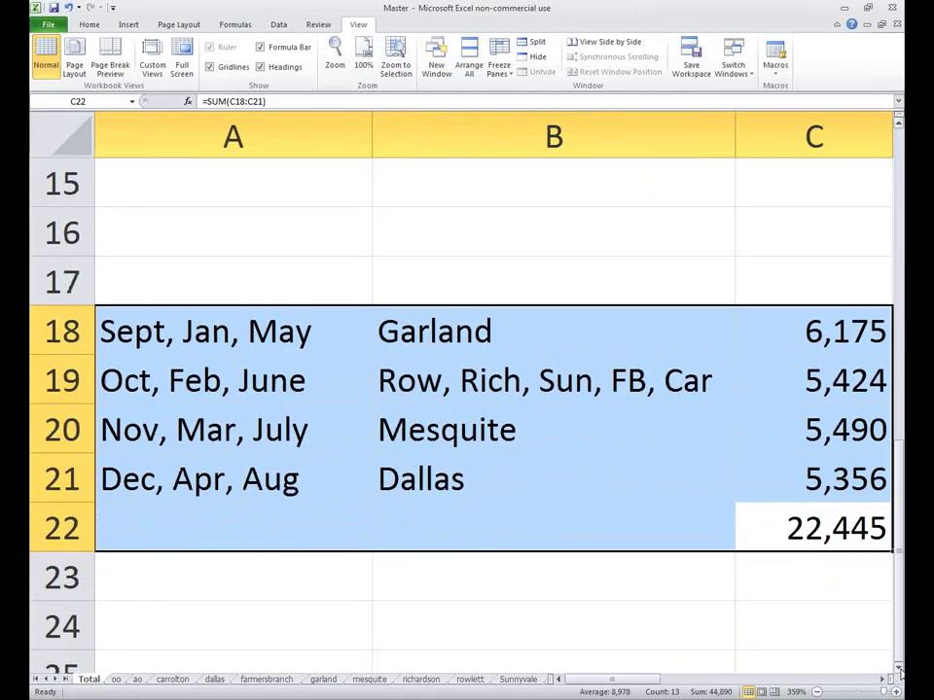
click(622, 518)
drag(762, 479, 275, 482)
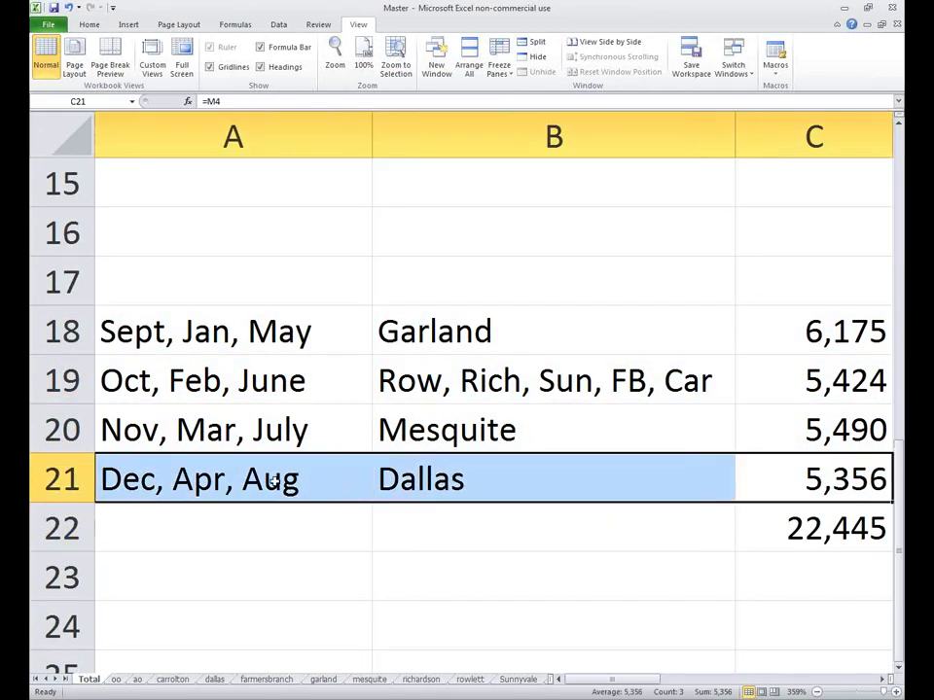
right_click(554, 485)
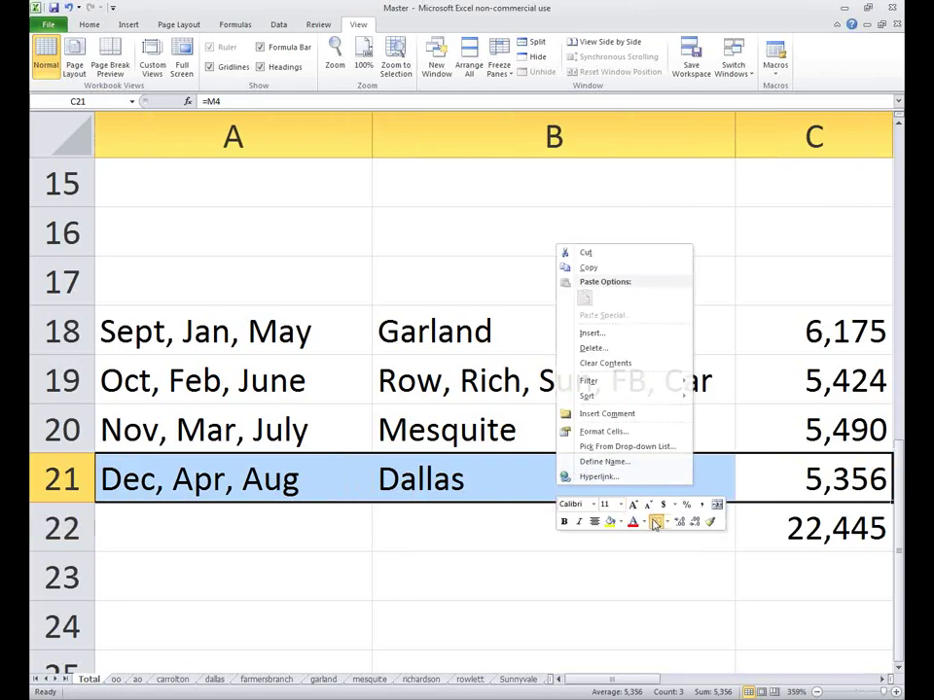
click(580, 522)
click(580, 522)
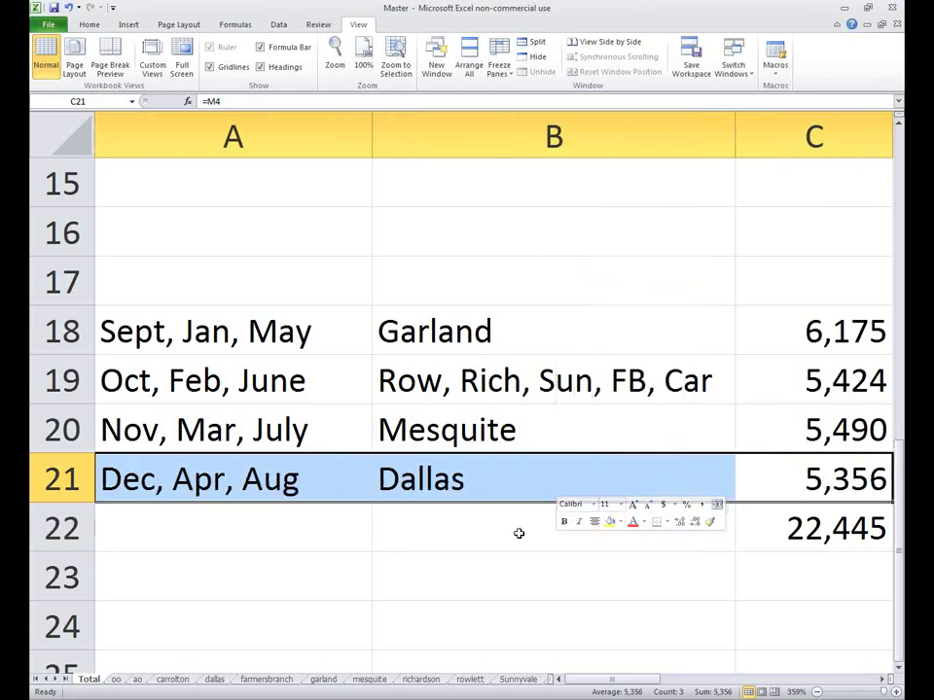
click(456, 531)
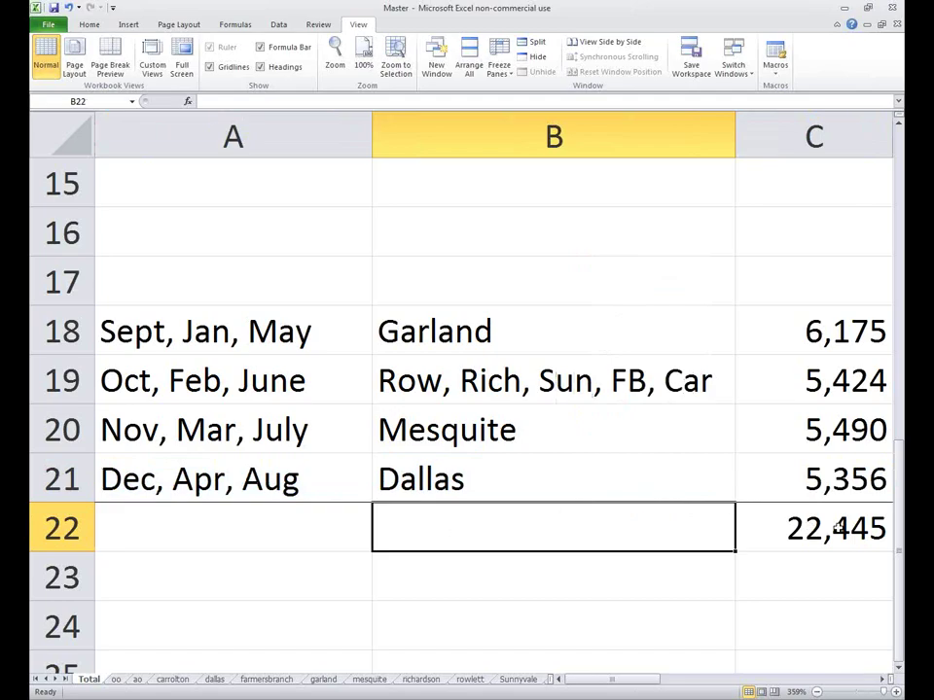
click(838, 526)
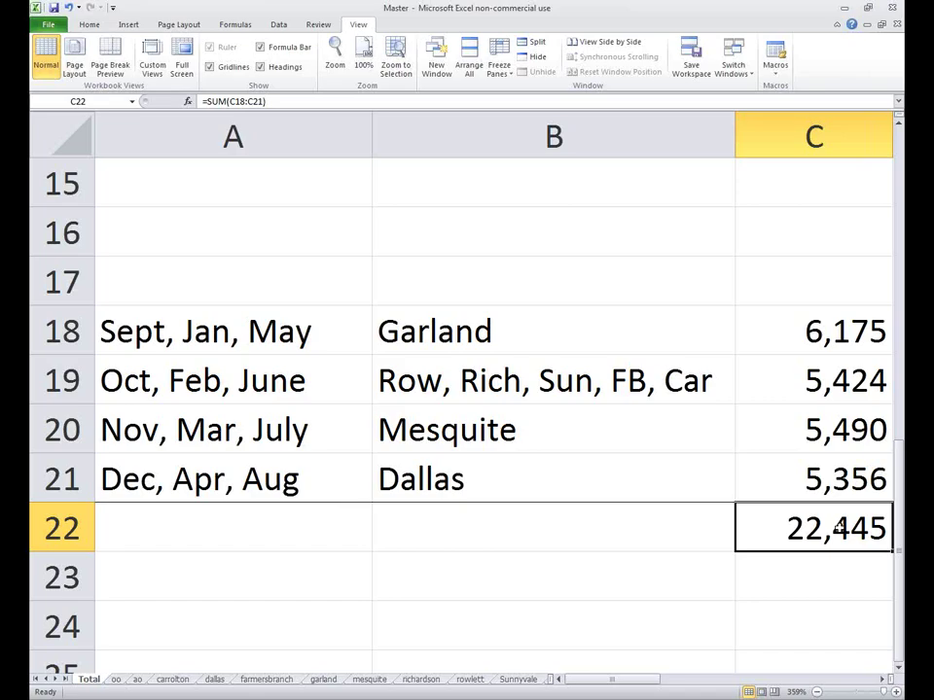
key(Up)
key(Up)
key(Left)
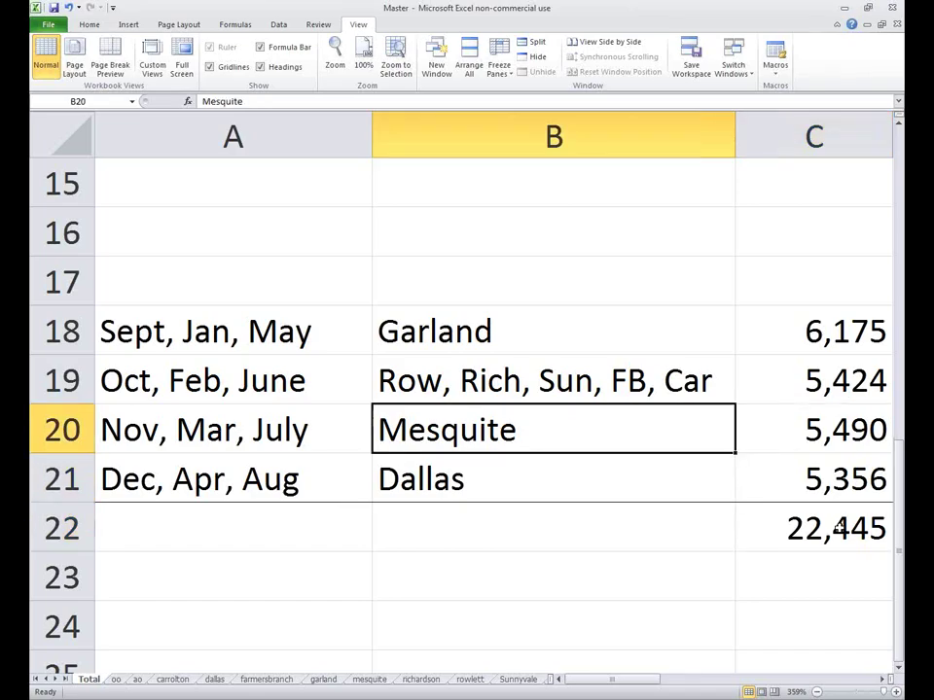
key(Up)
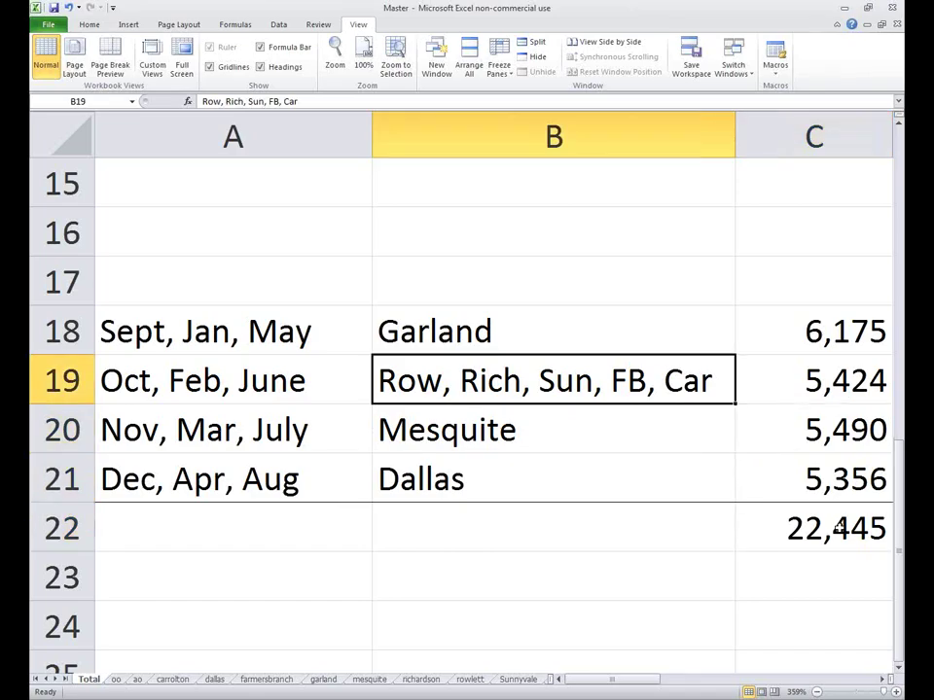
key(Left)
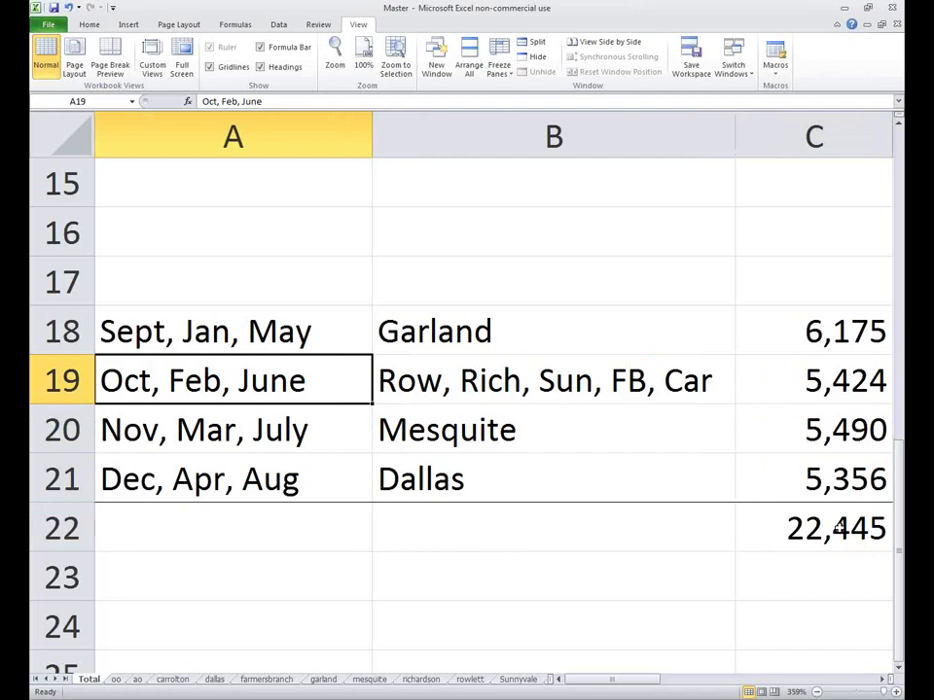
key(Right)
key(Right)
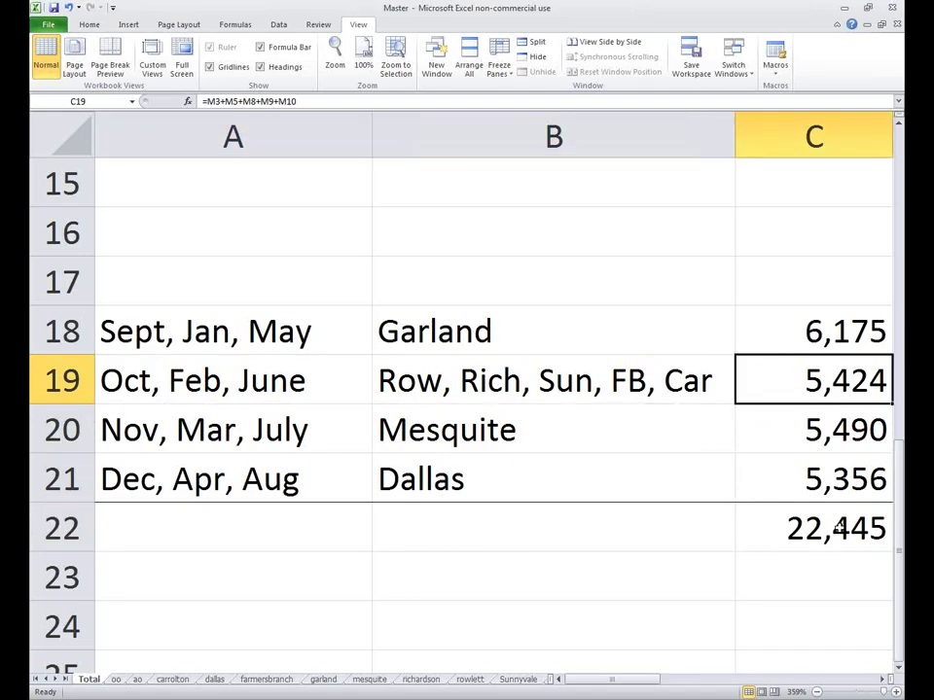
key(Down)
key(Left)
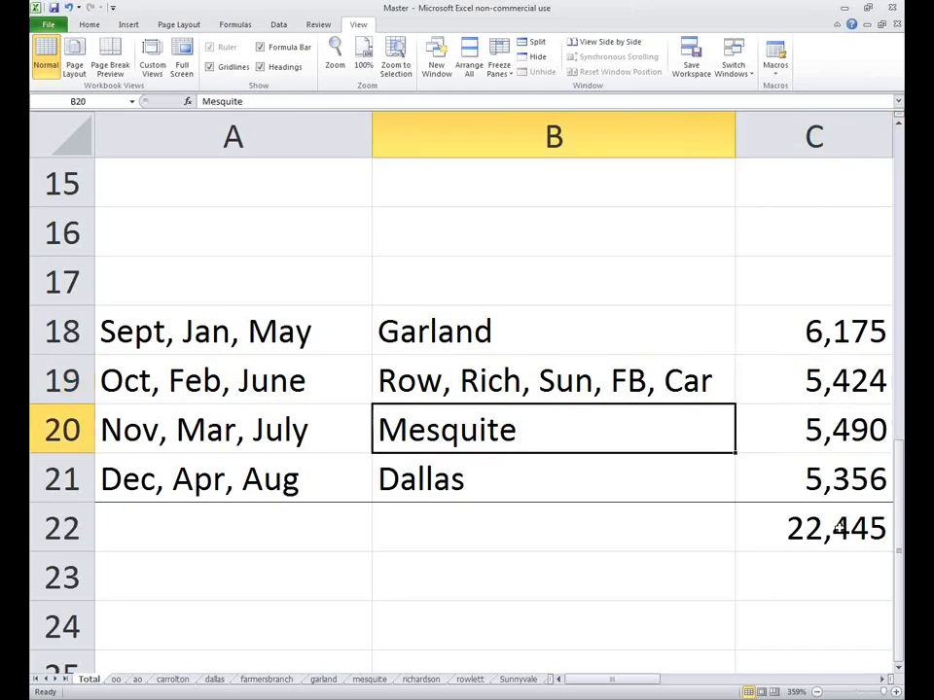
key(Left)
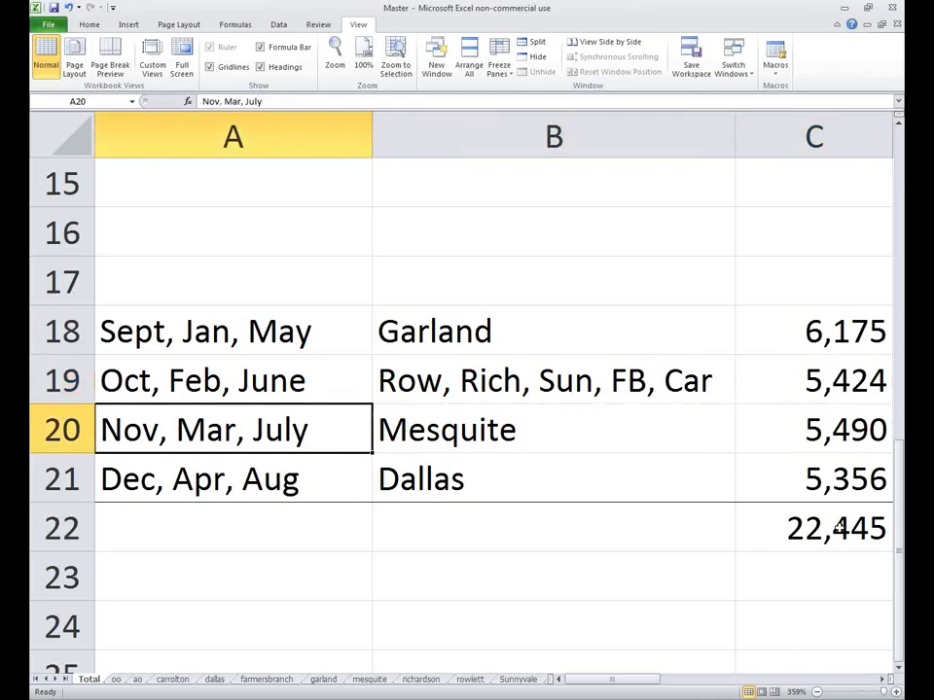
key(Down)
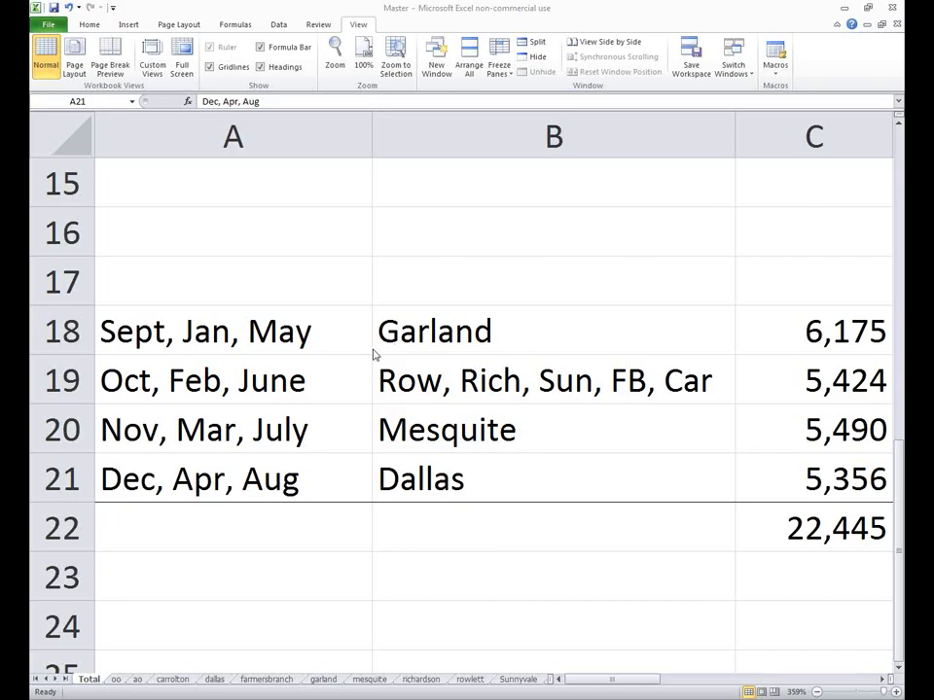
Close Master.xlsx with Don't Save, then close the Budget workbook.
click(895, 23)
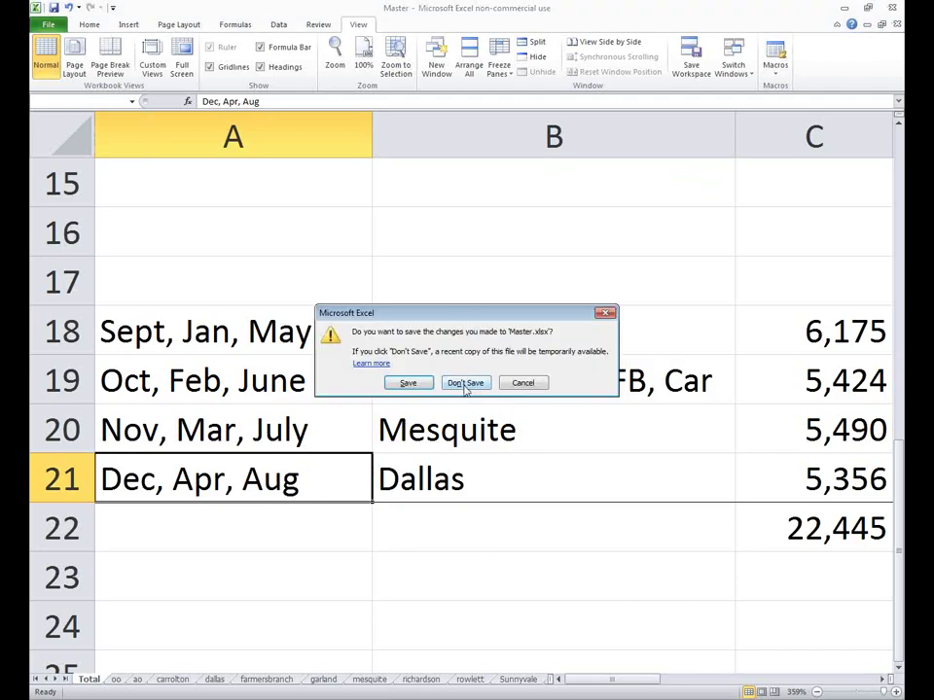
click(465, 386)
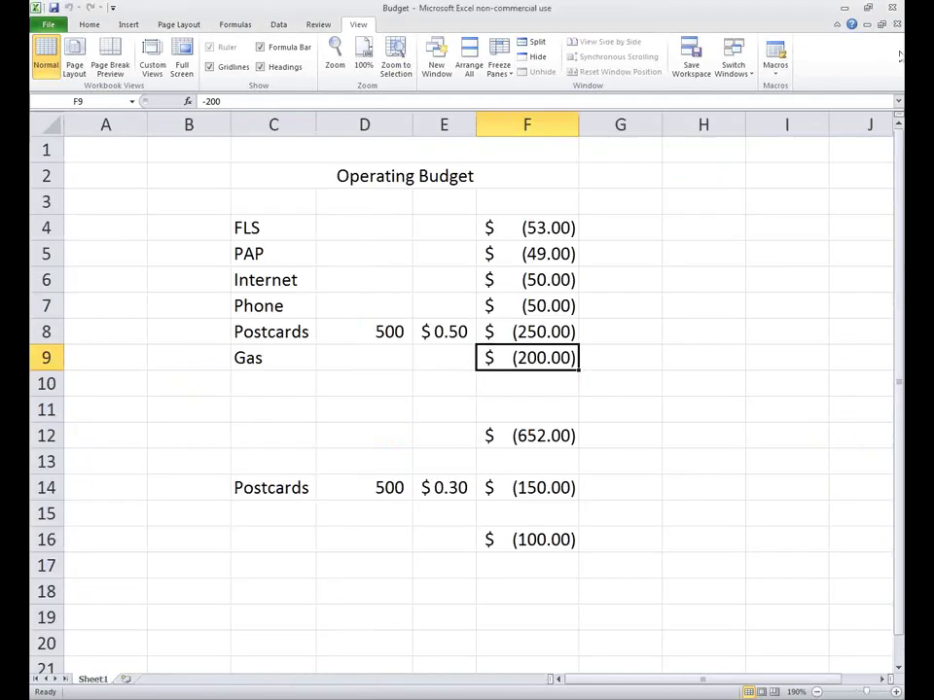
click(892, 7)
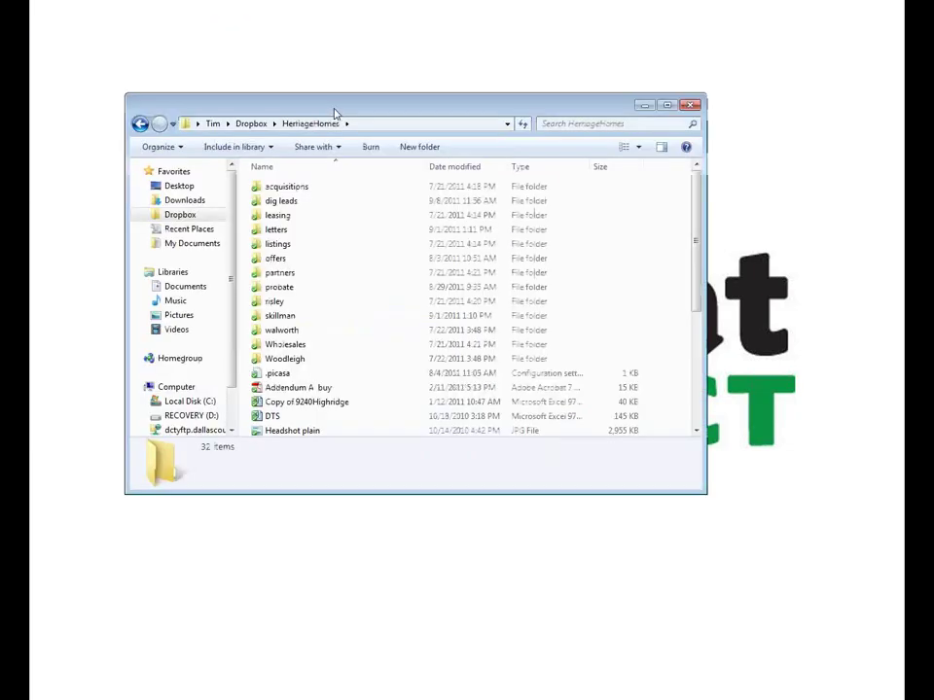
Maximize the file browser, open dig leads > 2011-2012, and select the Master workbook.
double_click(333, 114)
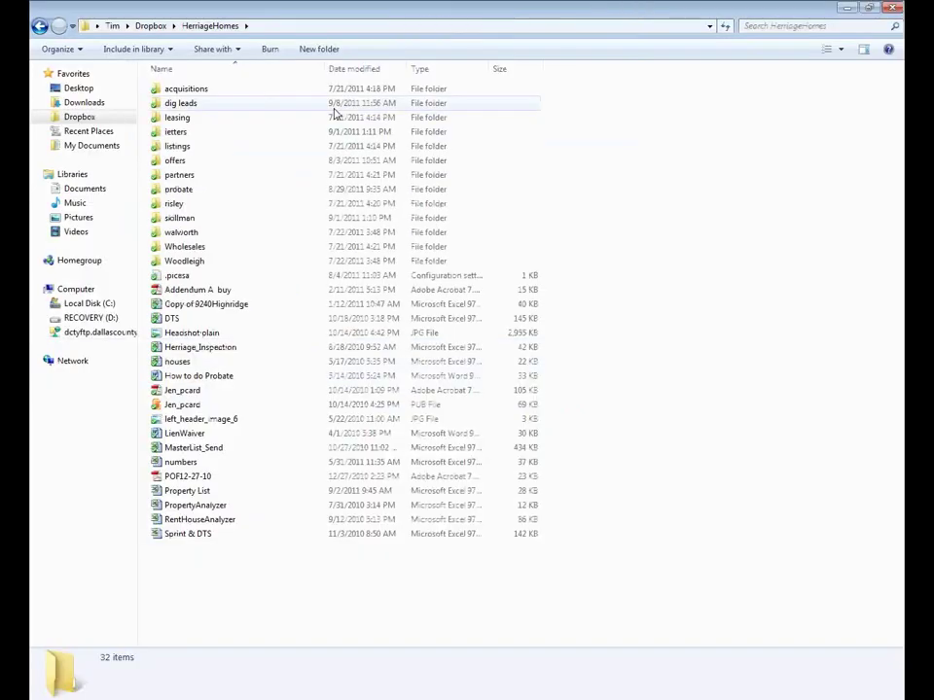
double_click(204, 107)
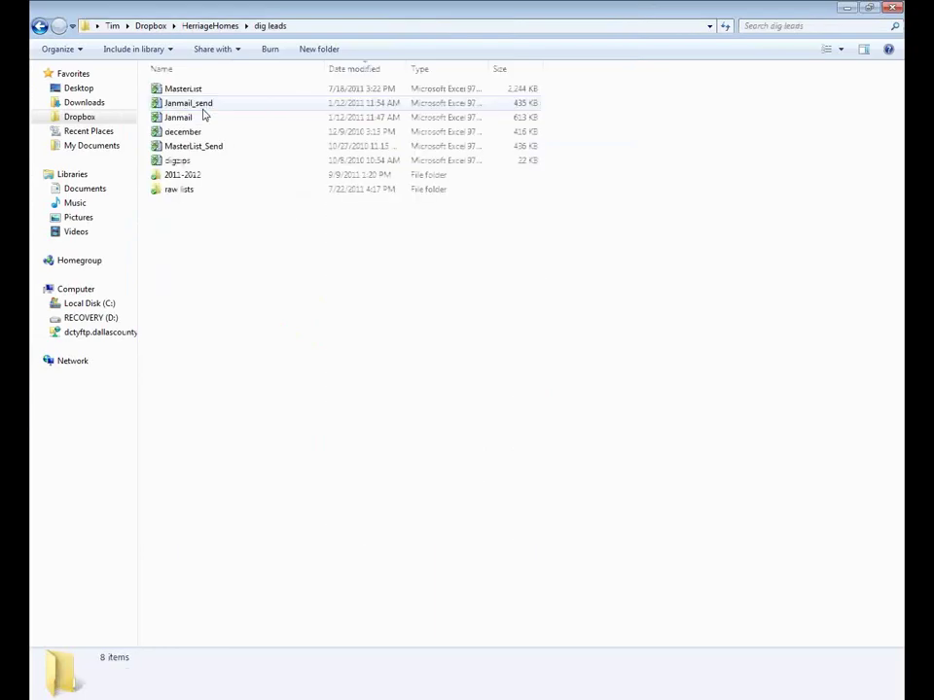
double_click(198, 177)
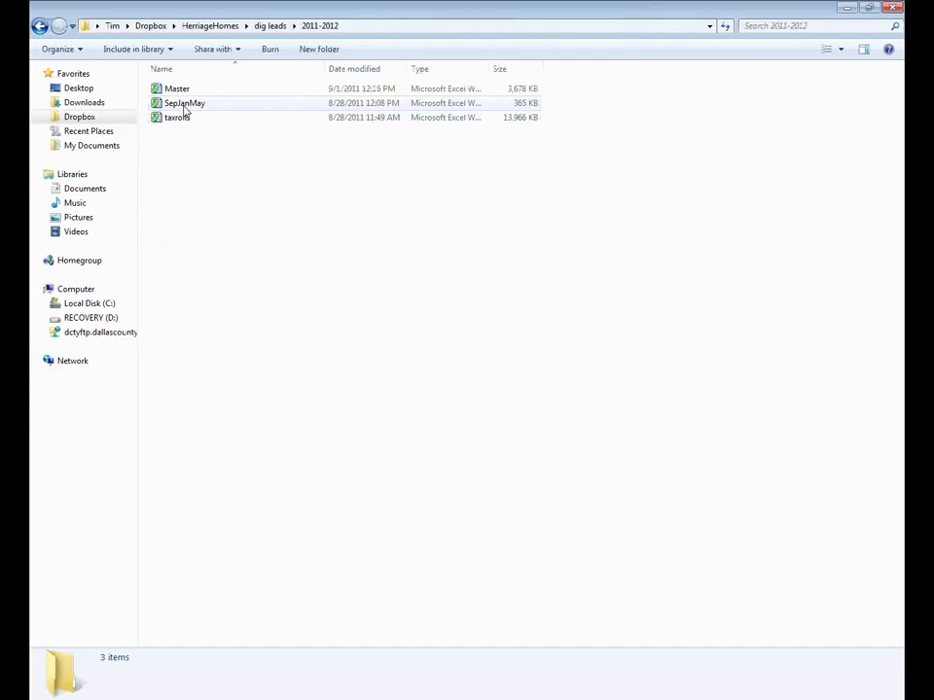
click(185, 105)
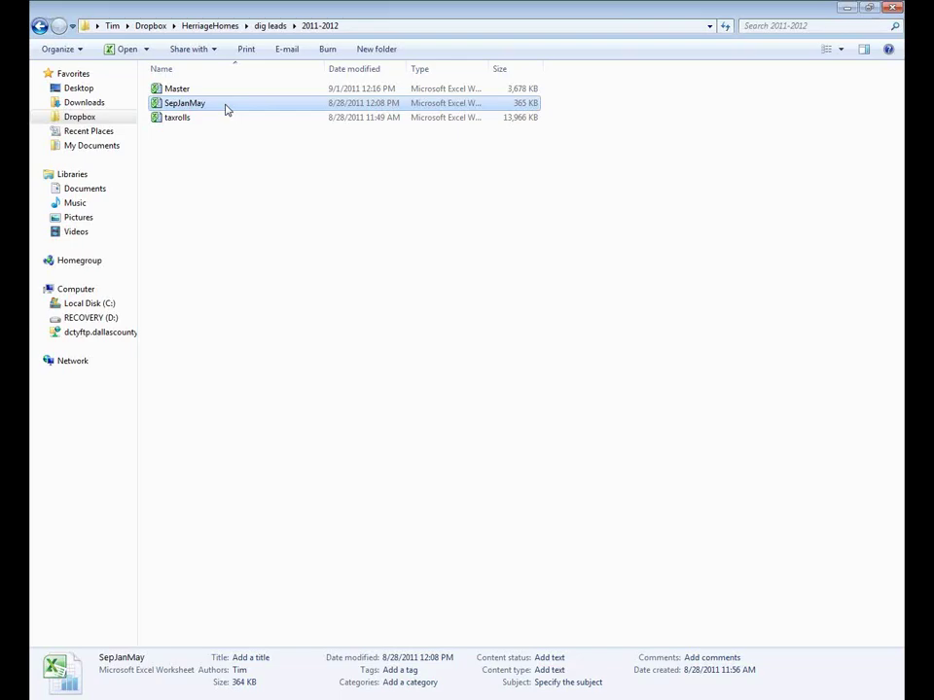
click(209, 91)
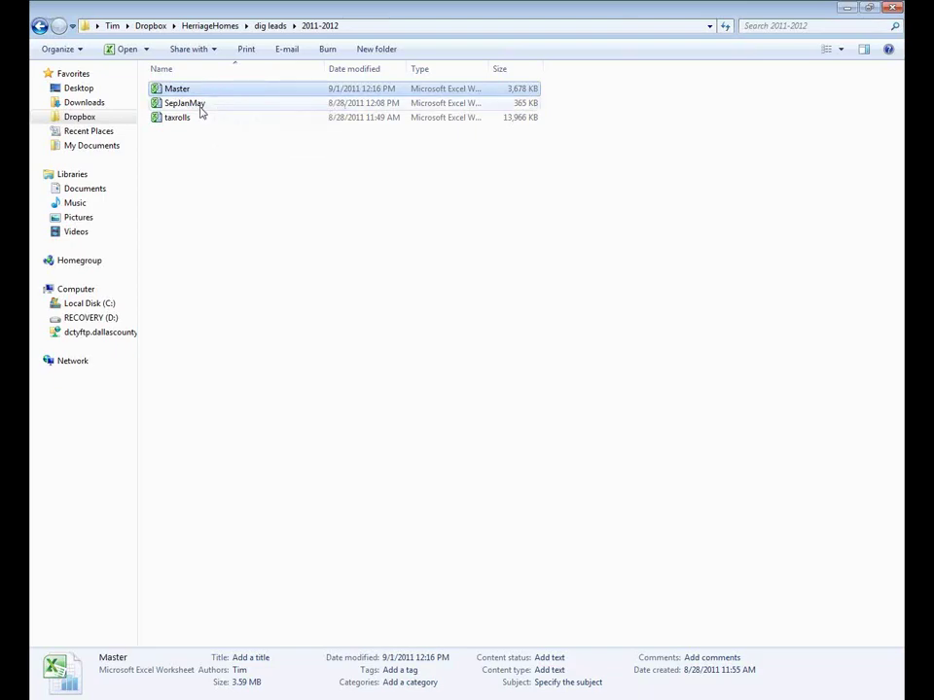
Open Master.xlsx in Excel, view the formula behind the 5,424 total, and select the schedule's bottom rows.
double_click(209, 90)
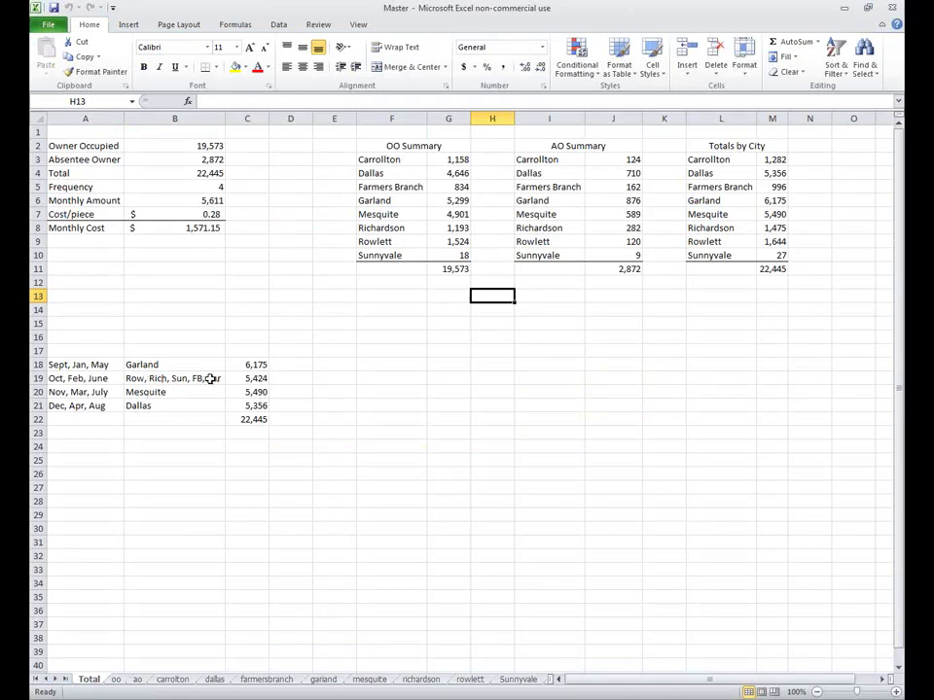
click(273, 376)
click(261, 377)
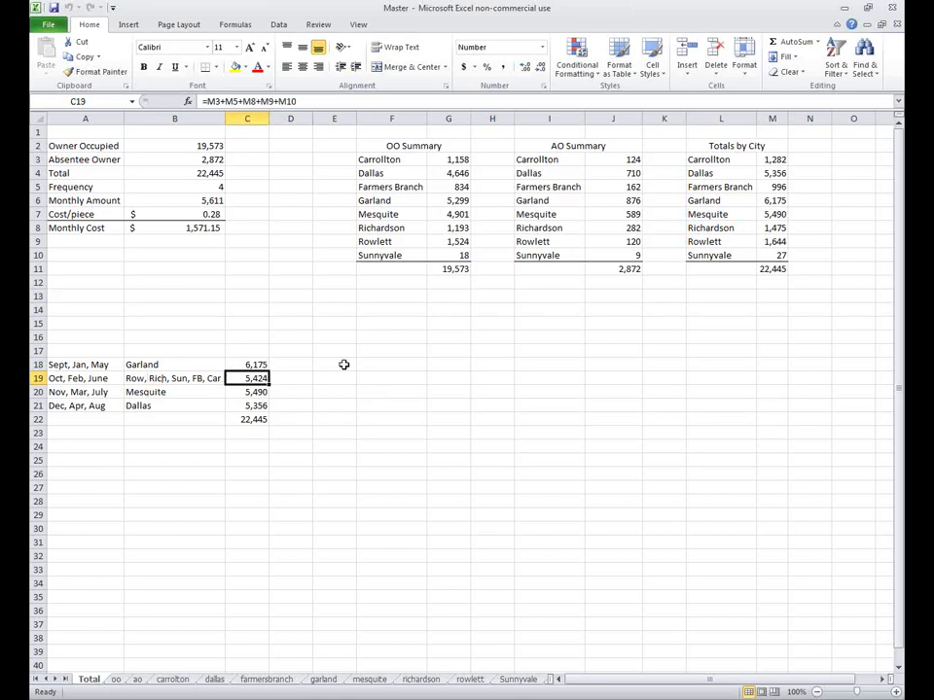
drag(252, 419, 102, 365)
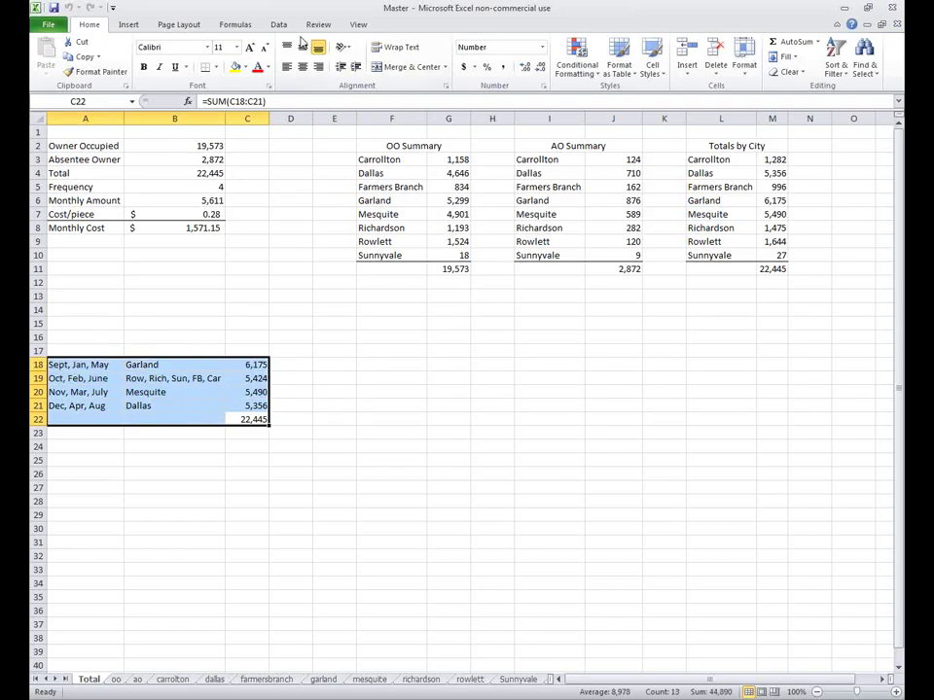
Zoom the rows 18–22 schedule to fill the window, check the 5,424 formula, and minimize Excel.
click(357, 24)
click(396, 60)
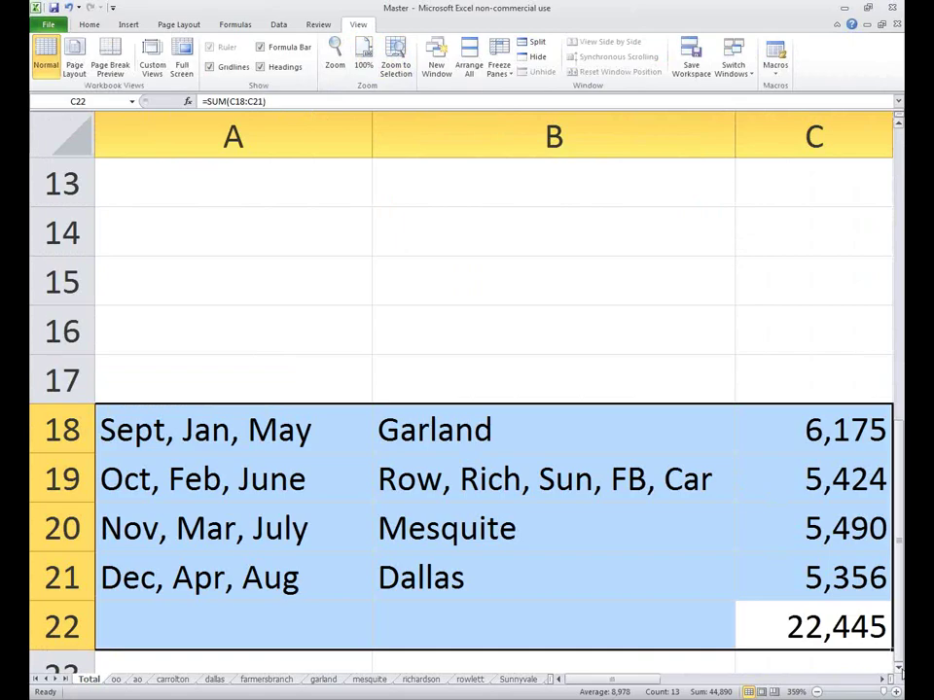
scroll(900, 669, down, 2)
click(870, 387)
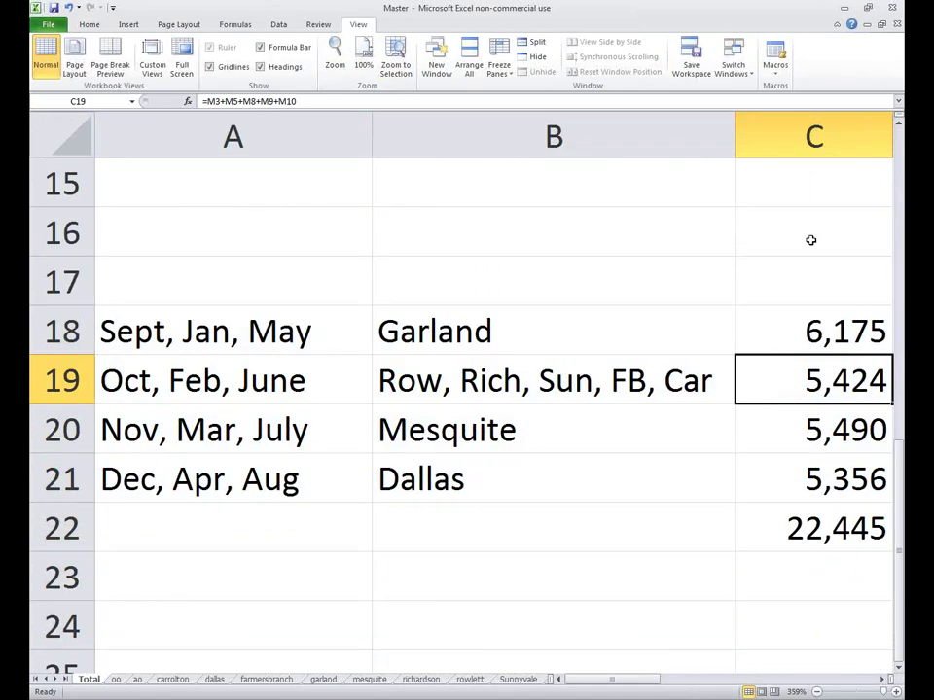
click(846, 9)
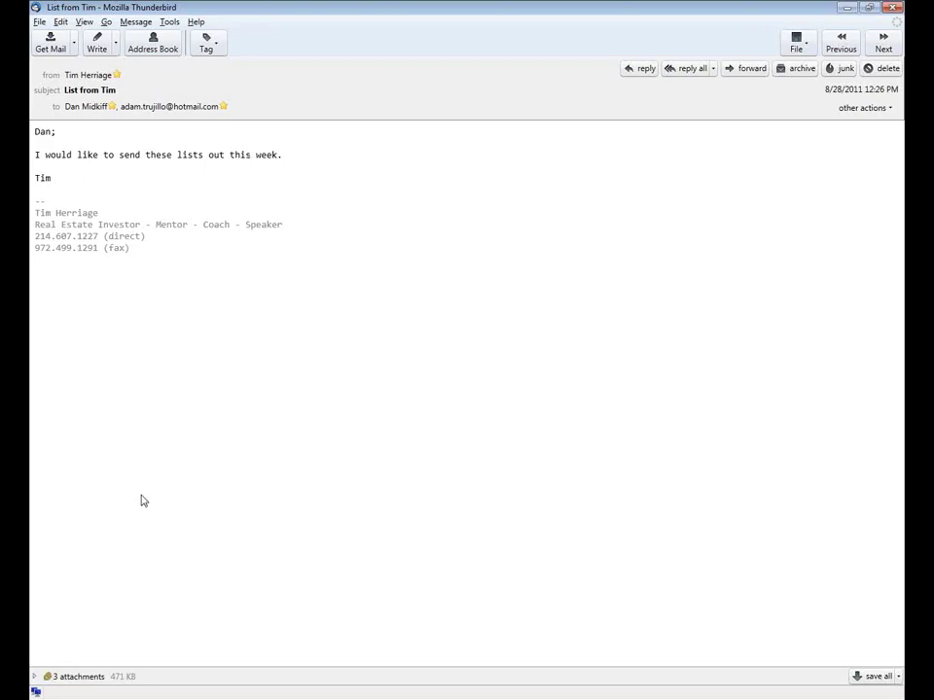
Expand the '3 attachments' pane to show SepJanMay.xlsx and the two Dallas probate spreadsheets.
click(34, 677)
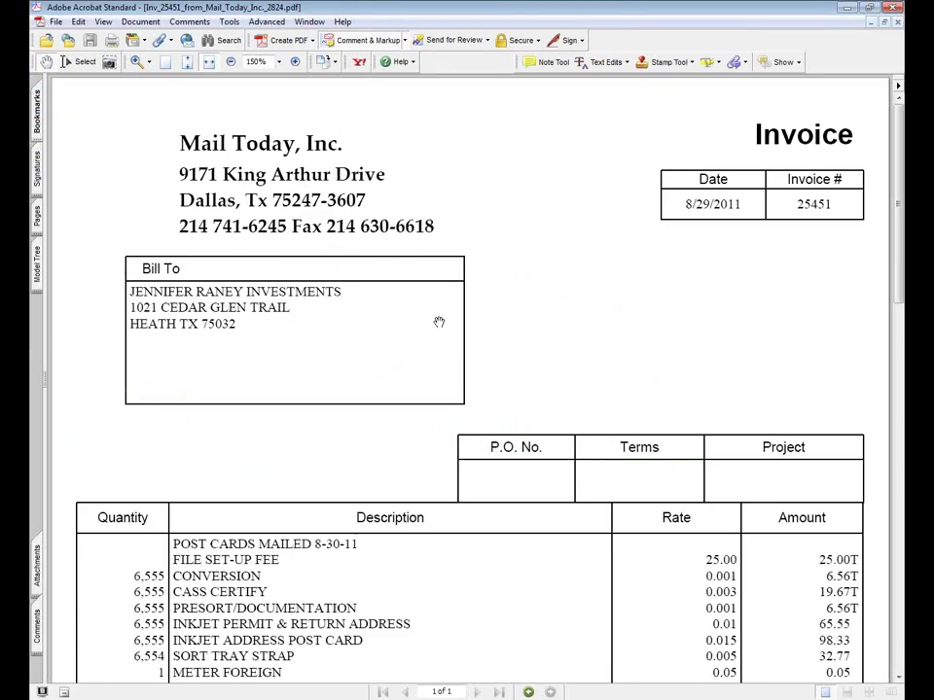
Pull the invoice page up to reveal the Sales Tax line and $1,644.60 Total.
drag(500, 534, 514, 327)
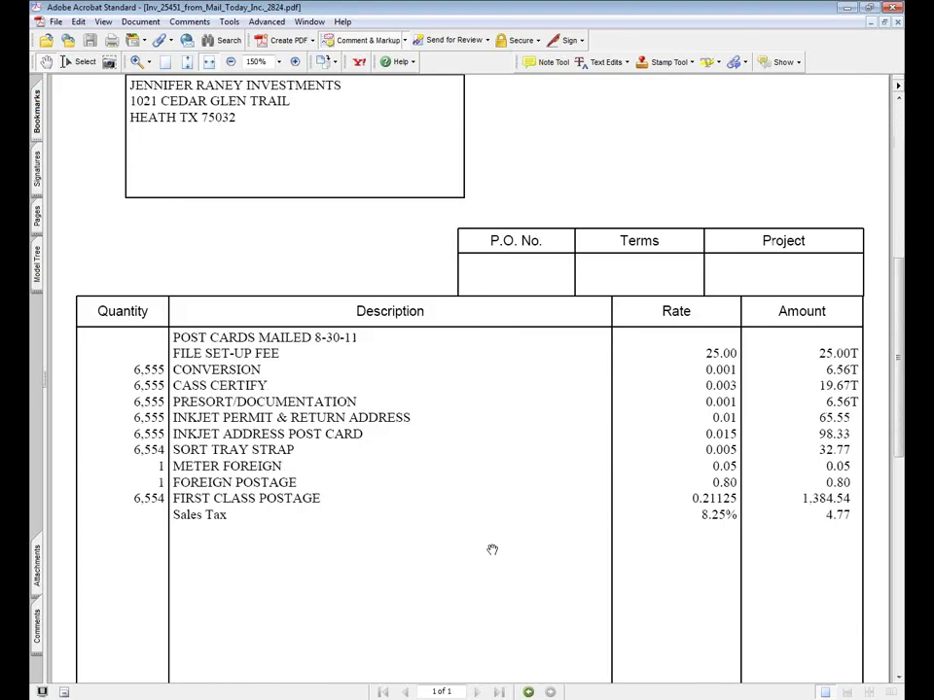
drag(492, 560, 521, 347)
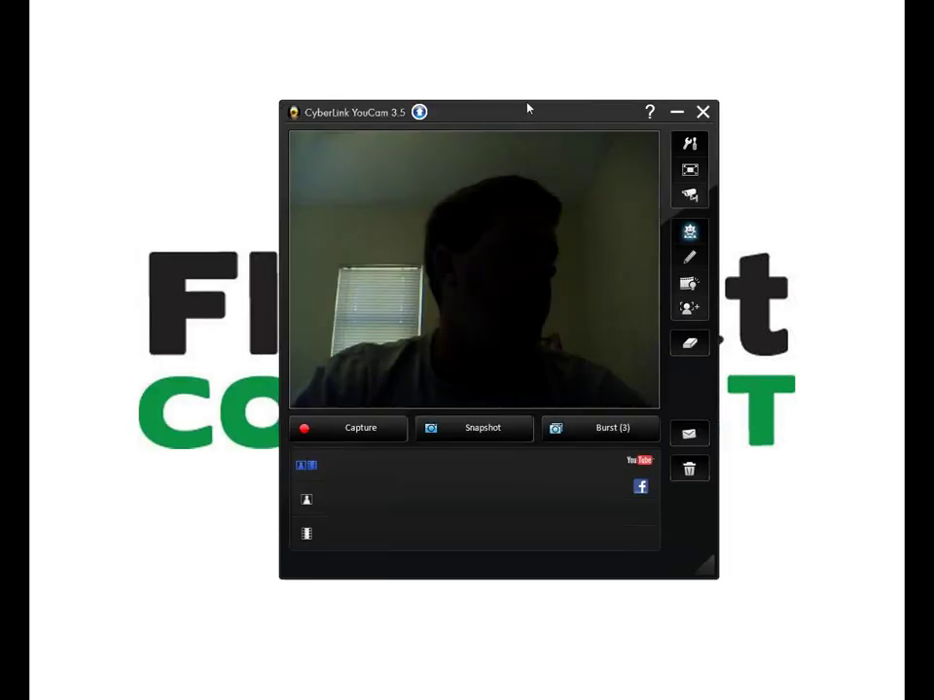
Switch the YouCam live webcam preview to full screen.
click(688, 171)
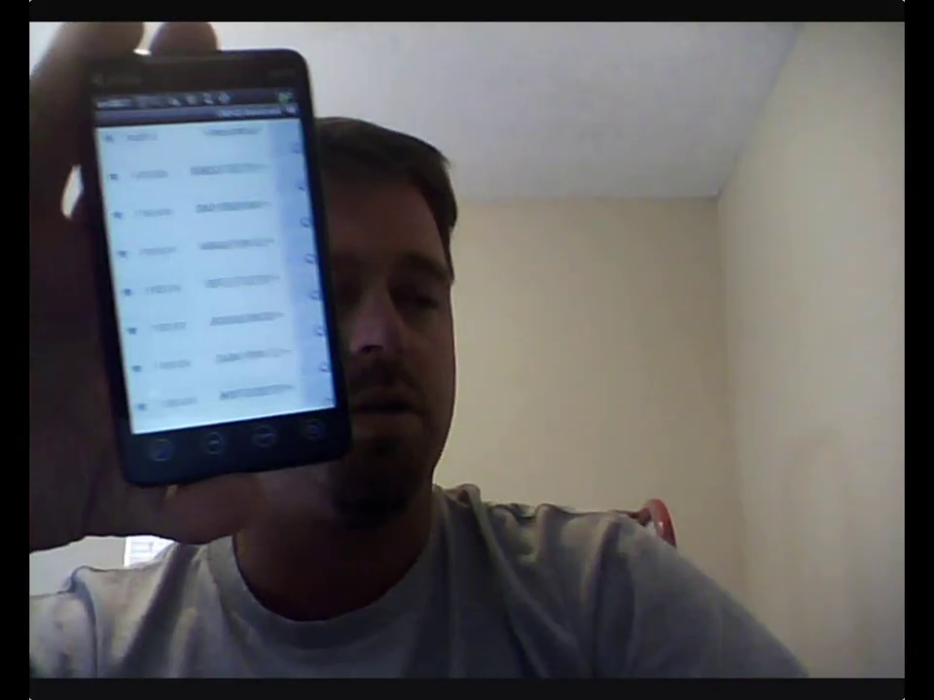
mouse_move(312, 199)
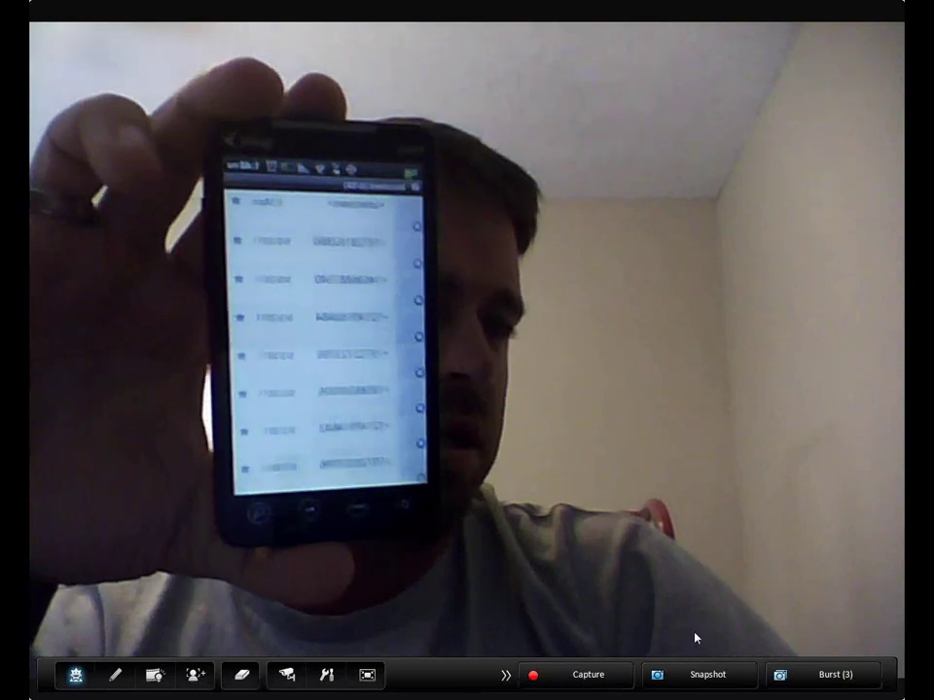
Exit YouCam's full-screen view, returning the webcam preview to a small window.
click(367, 674)
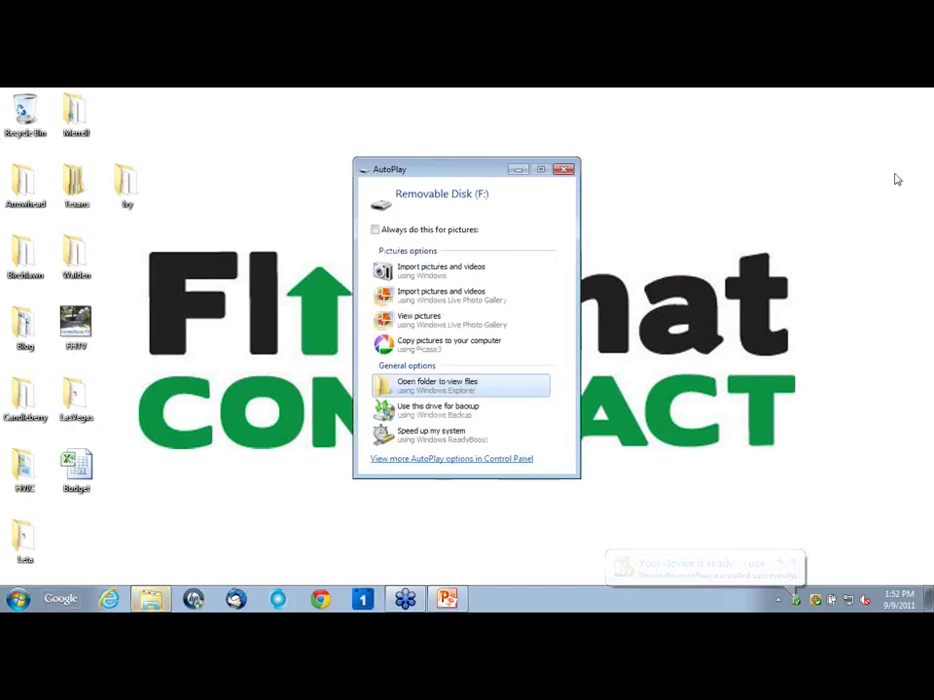
Open Removable Disk (F:) in a maximized Explorer window and go into DCIM > Camera.
click(454, 392)
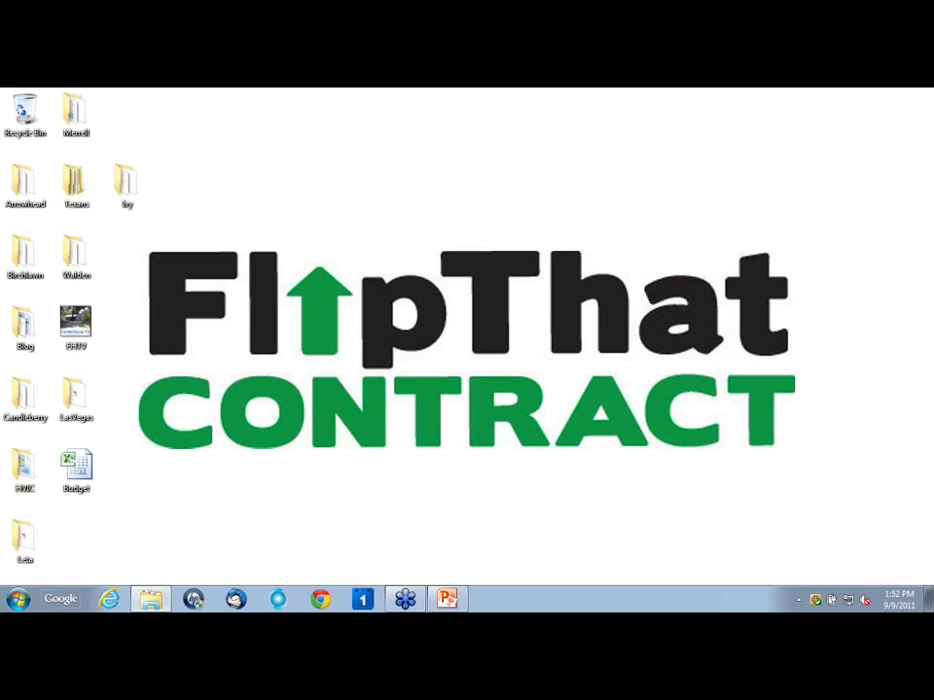
drag(814, 180, 366, 102)
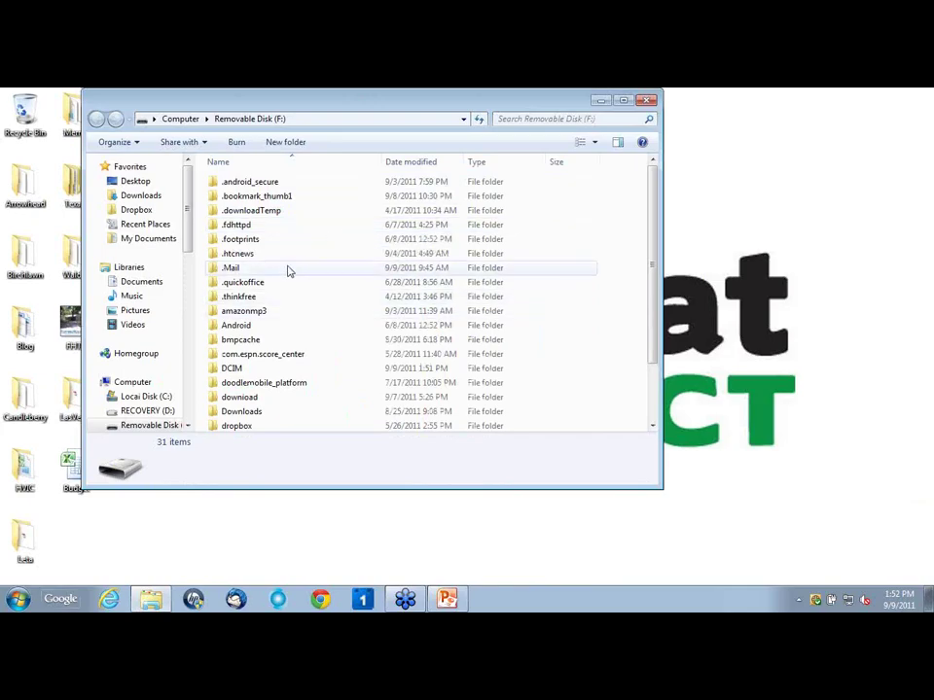
click(625, 102)
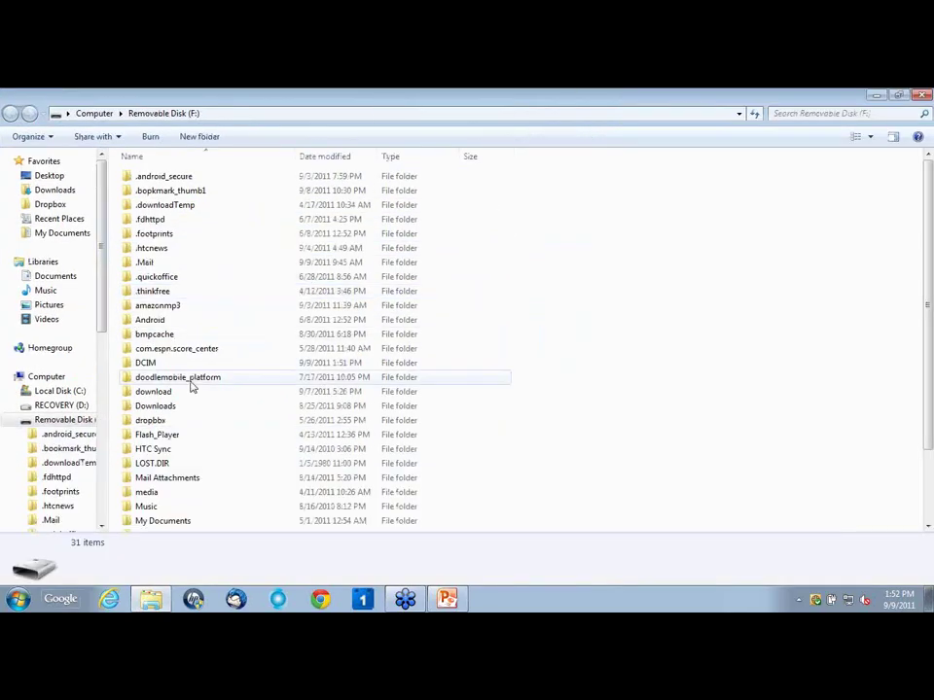
click(177, 376)
double_click(177, 364)
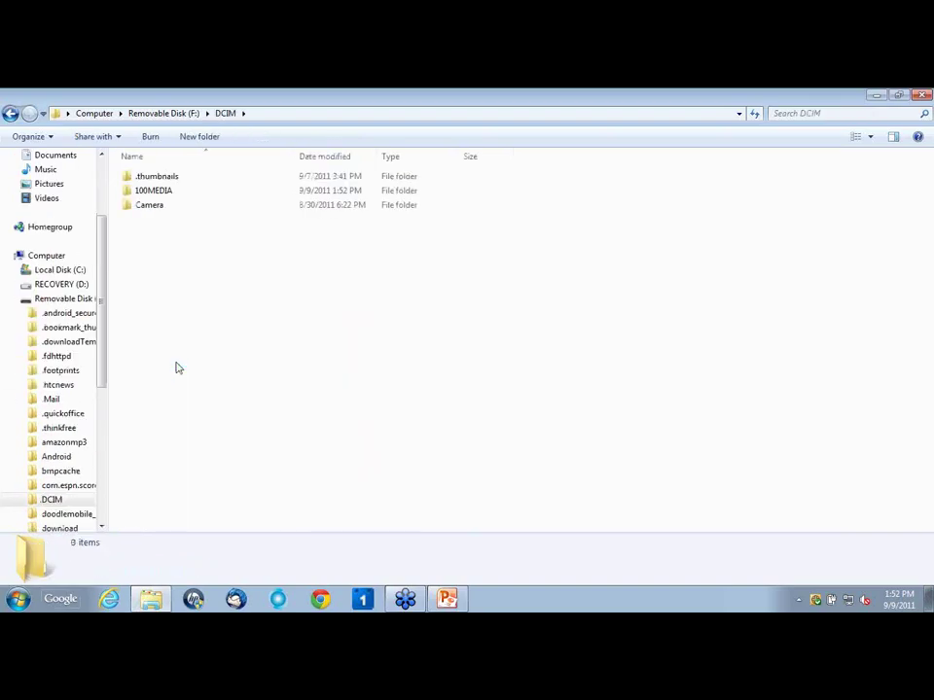
double_click(177, 206)
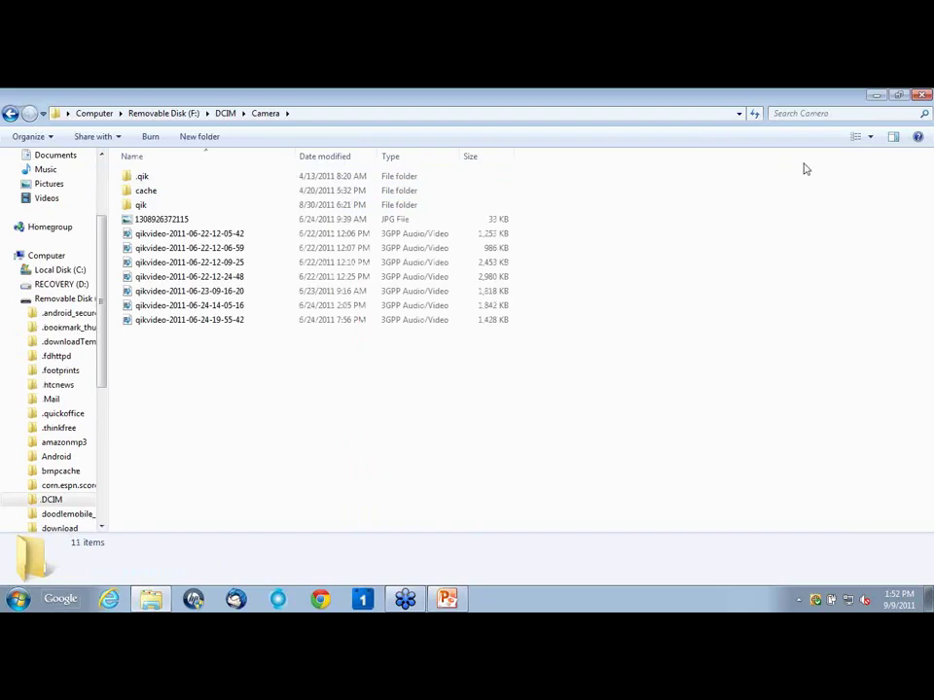
Show the Camera videos as Extra Large Icons, browse them, then return to DCIM.
click(870, 138)
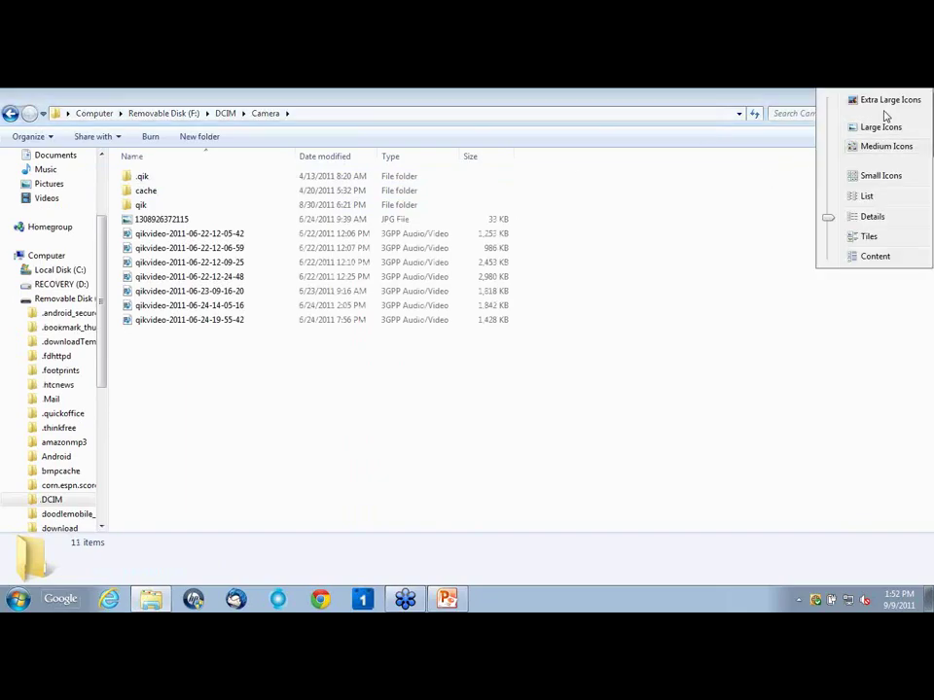
click(884, 102)
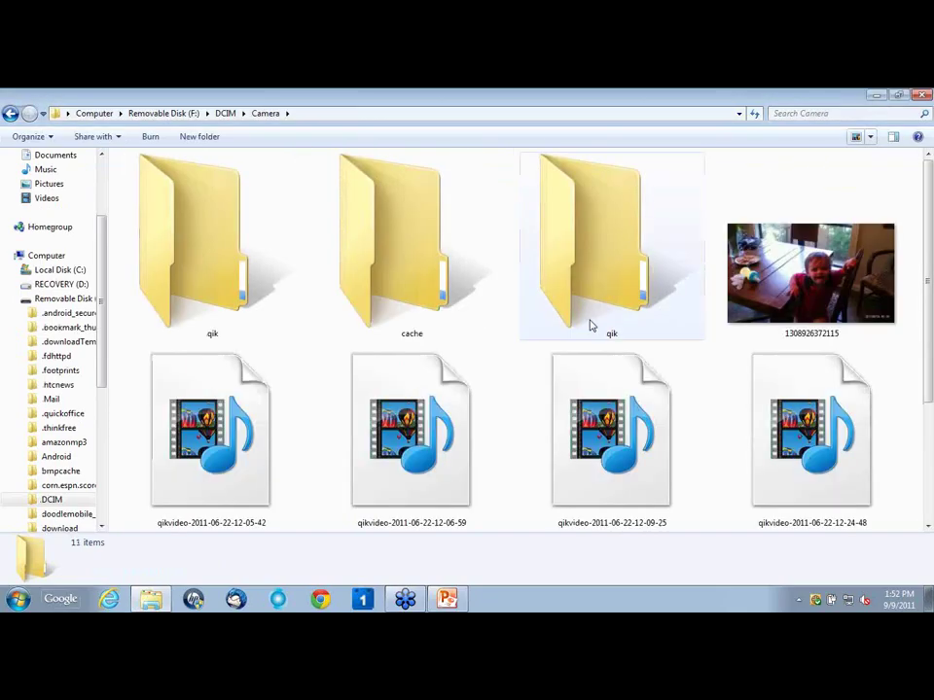
click(522, 401)
key(Down)
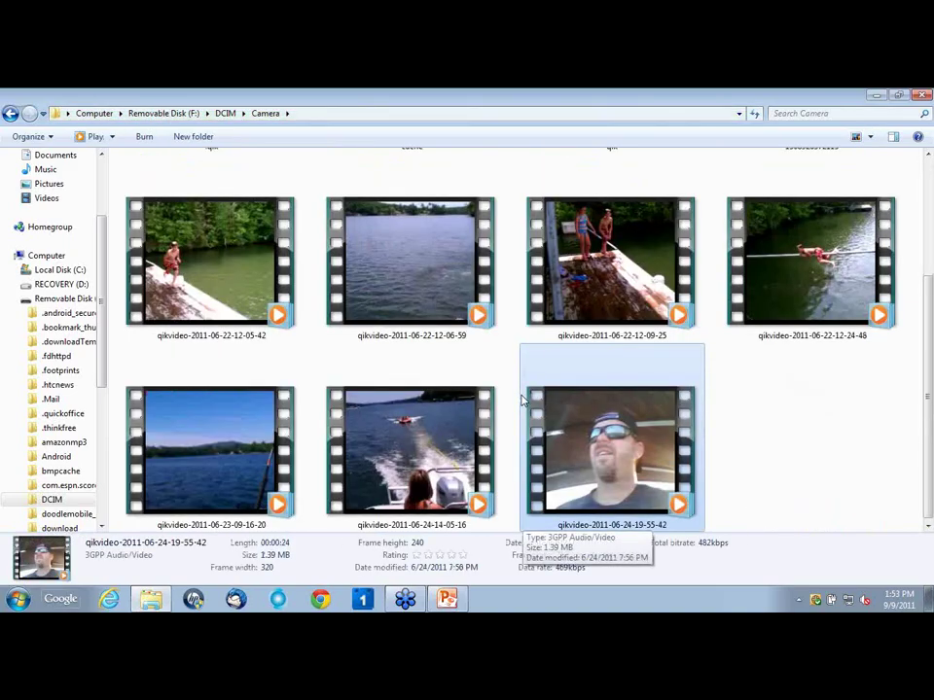
key(Up)
key(Up)
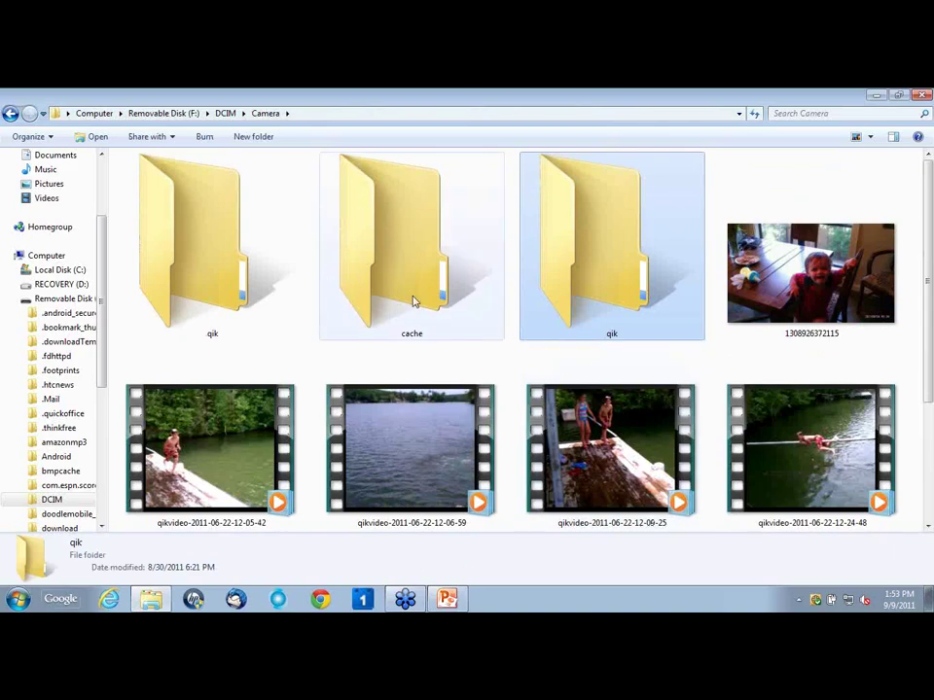
scroll(272, 117, down, 1)
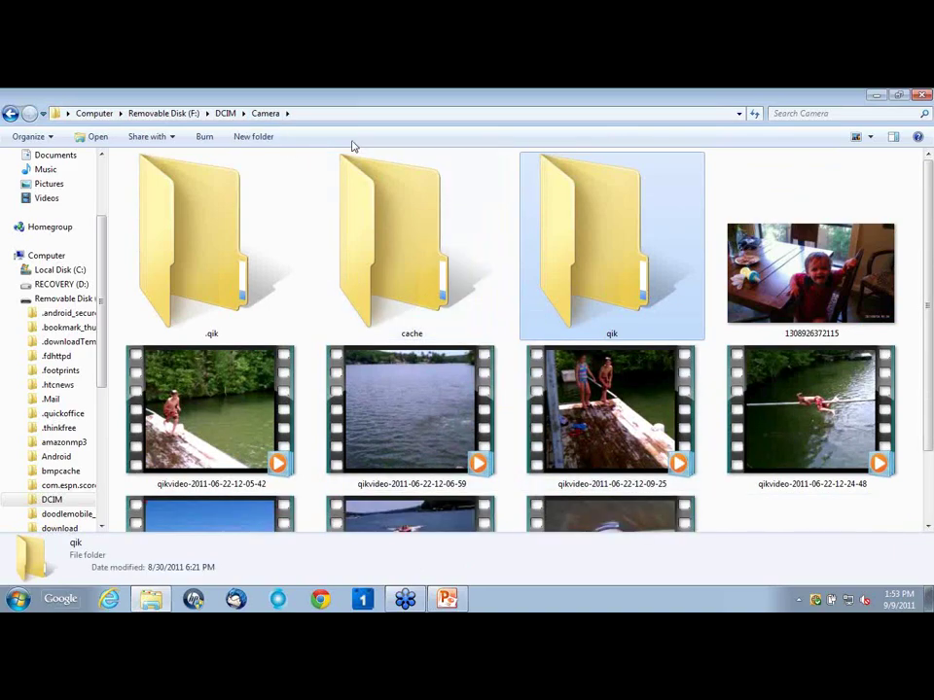
click(228, 114)
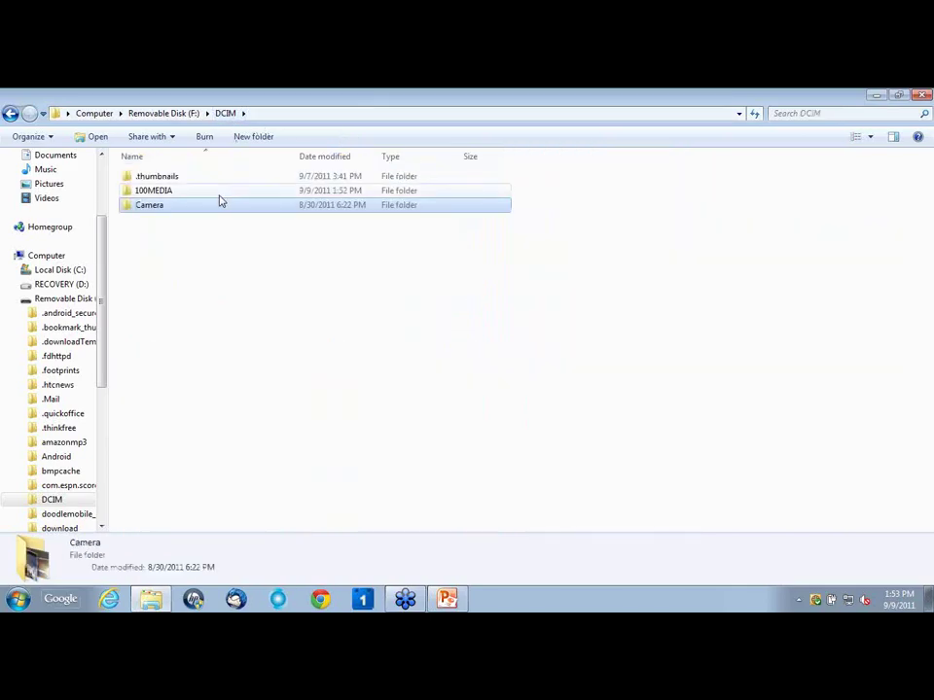
Open 100MEDIA, select IMAG0001 to see its details, and dismiss its context menu.
double_click(223, 191)
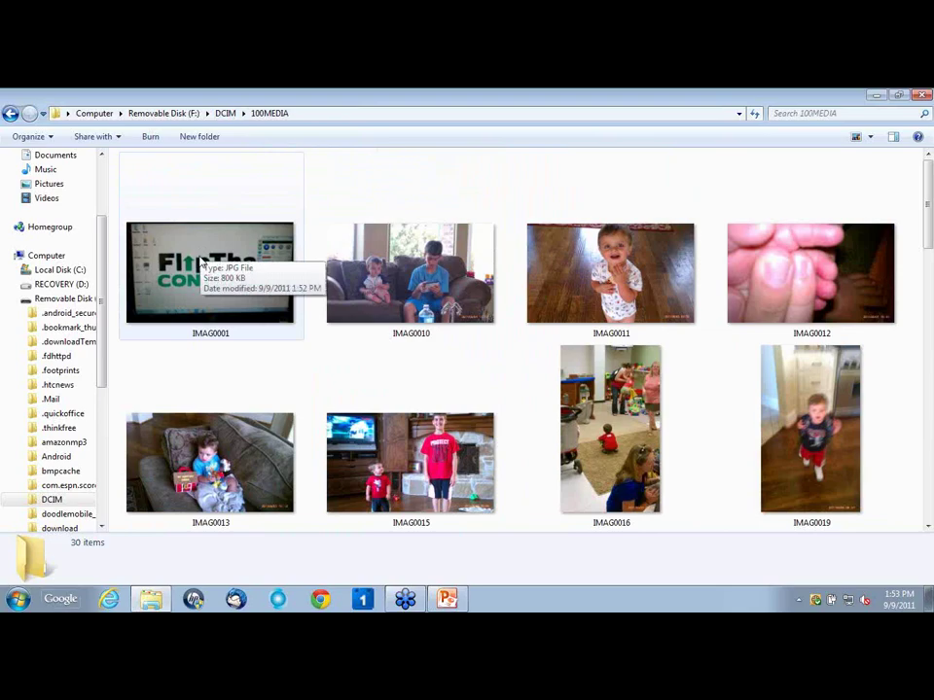
click(197, 264)
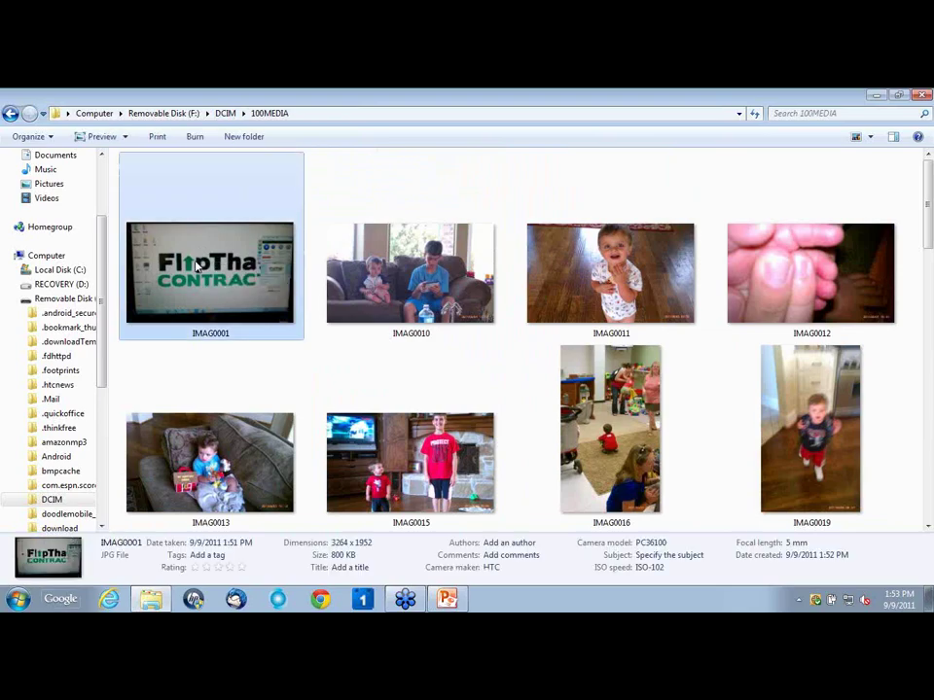
right_click(197, 264)
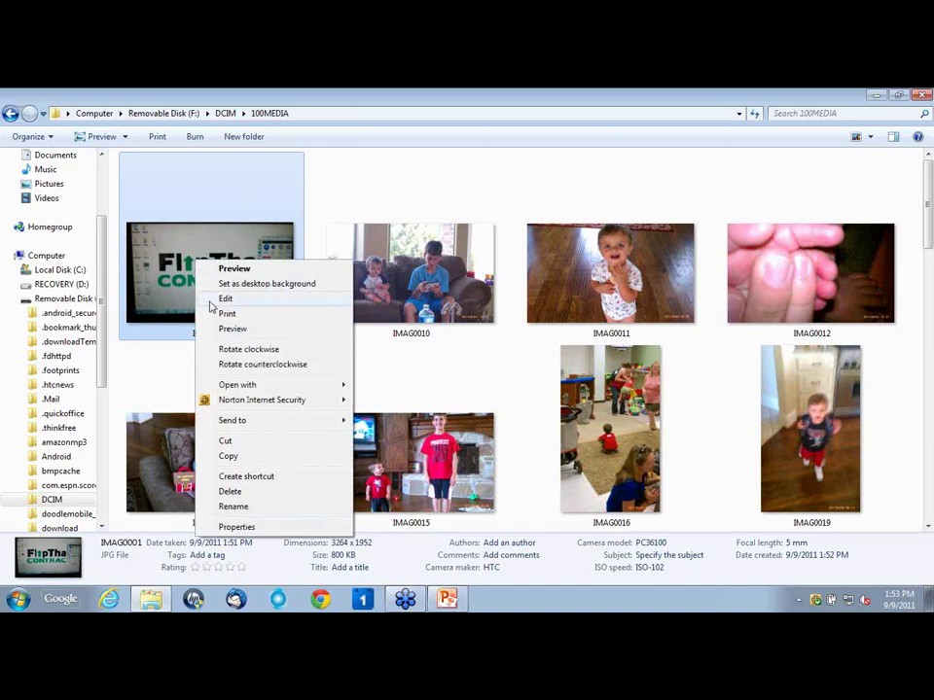
click(195, 237)
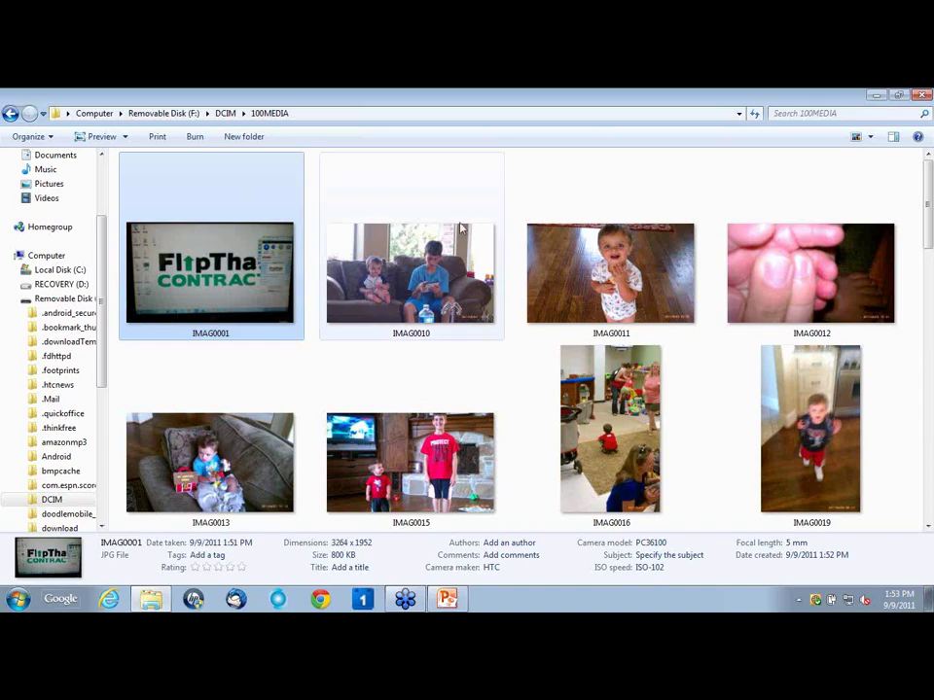
Launch the browser and go to box.net.
click(320, 599)
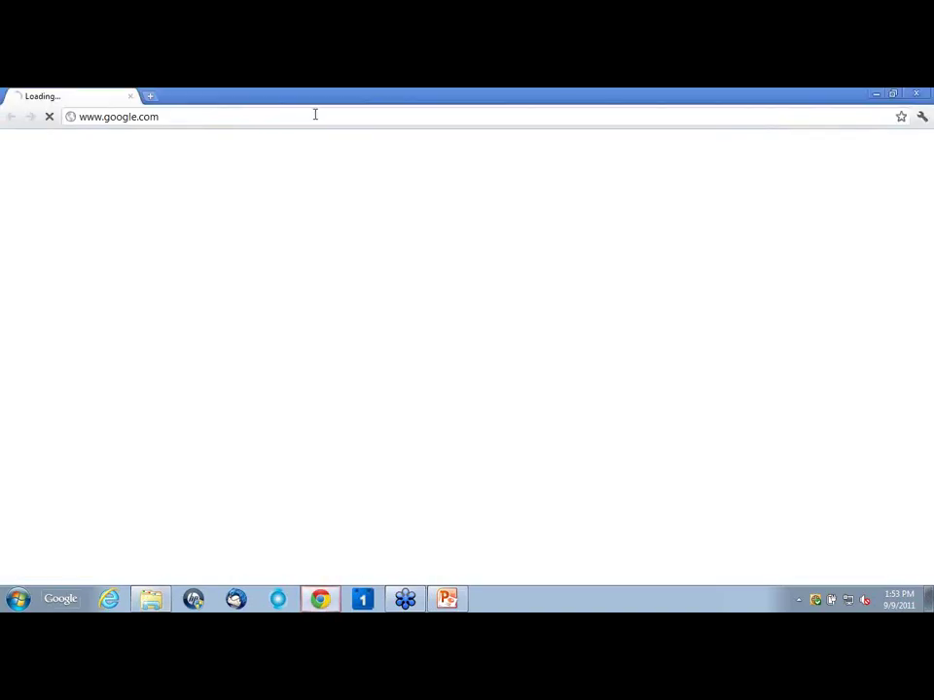
click(315, 115)
text(box)
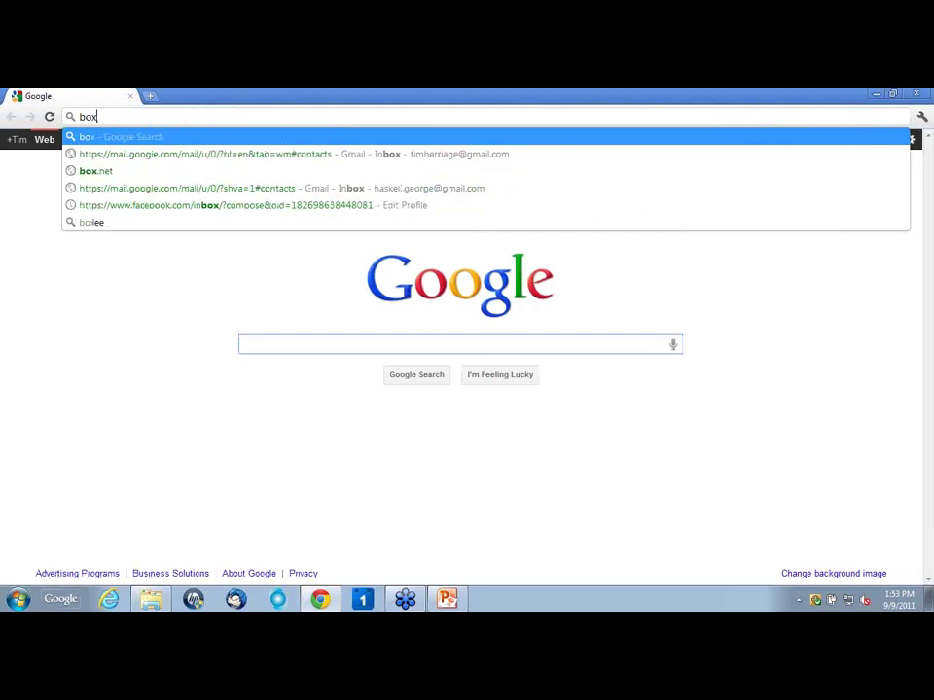
text(.net)
key(Return)
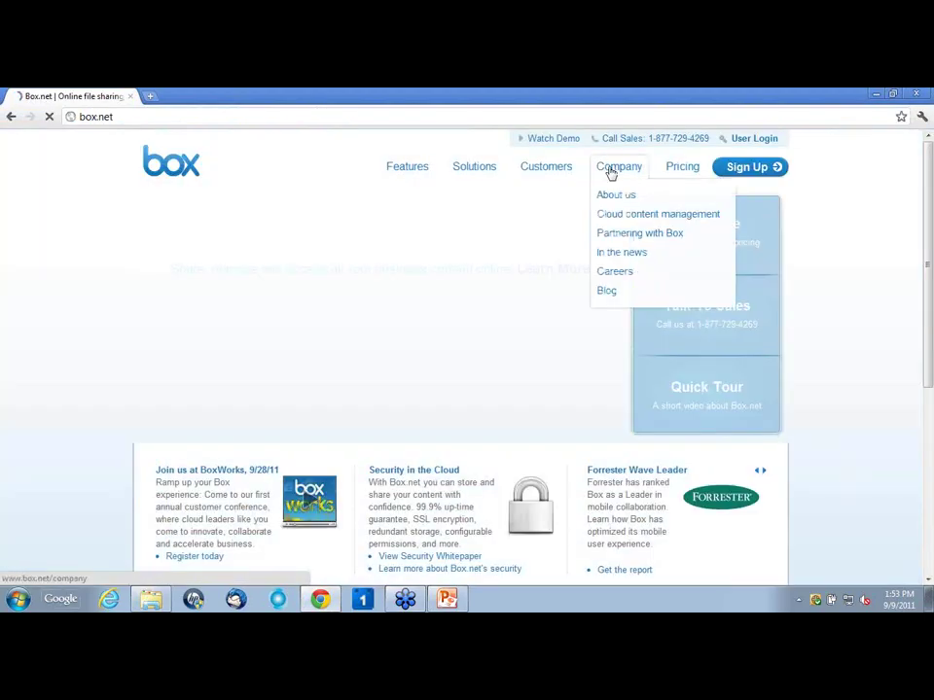
Log in with the saved account e-mail and password, letting Chrome save the password.
click(747, 139)
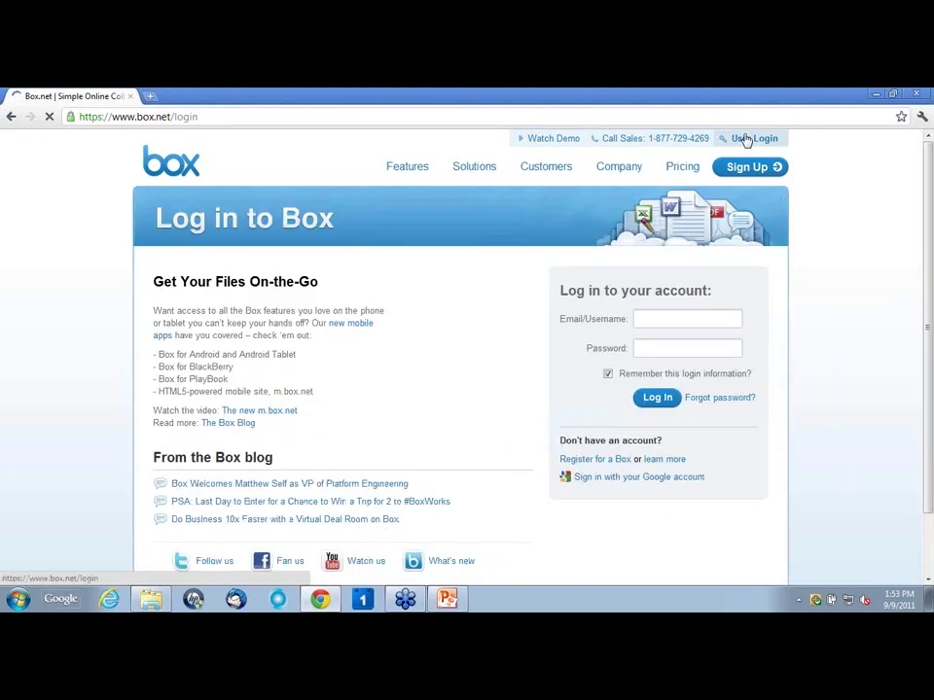
click(689, 321)
click(684, 337)
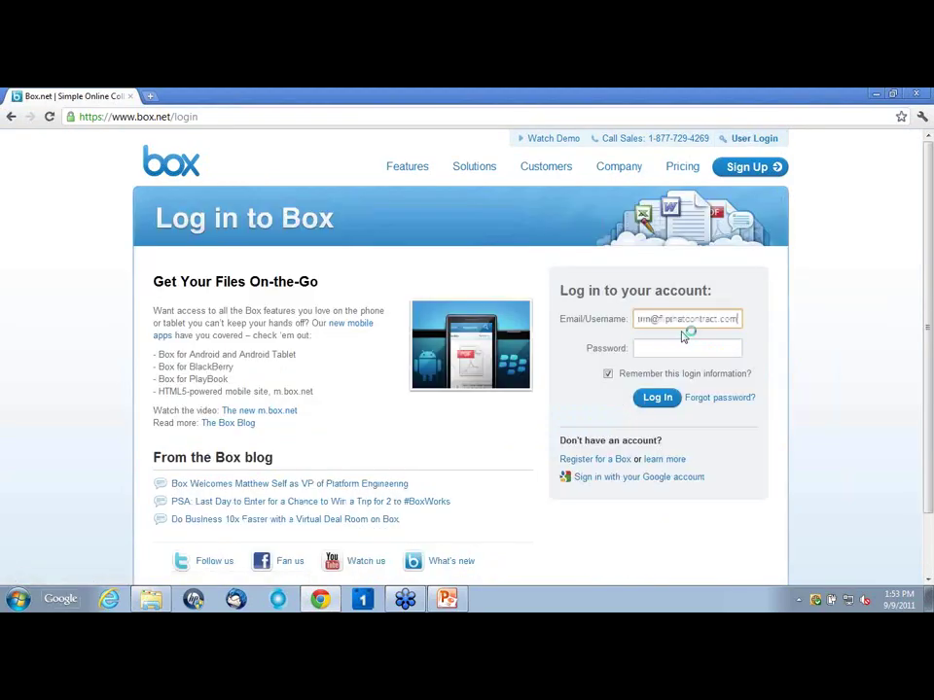
click(676, 341)
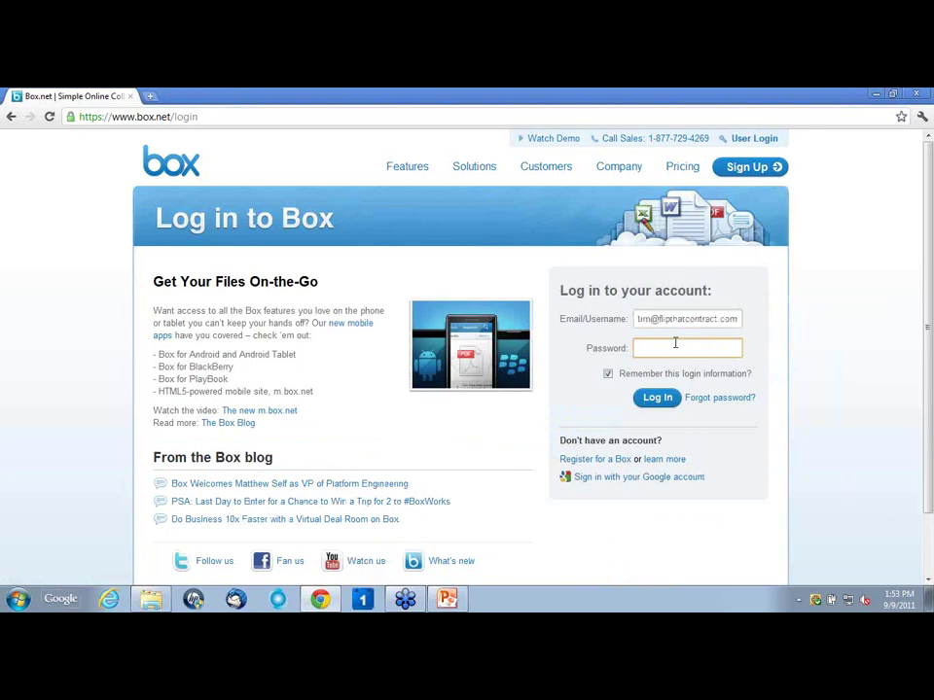
text(••••••••••)
click(657, 396)
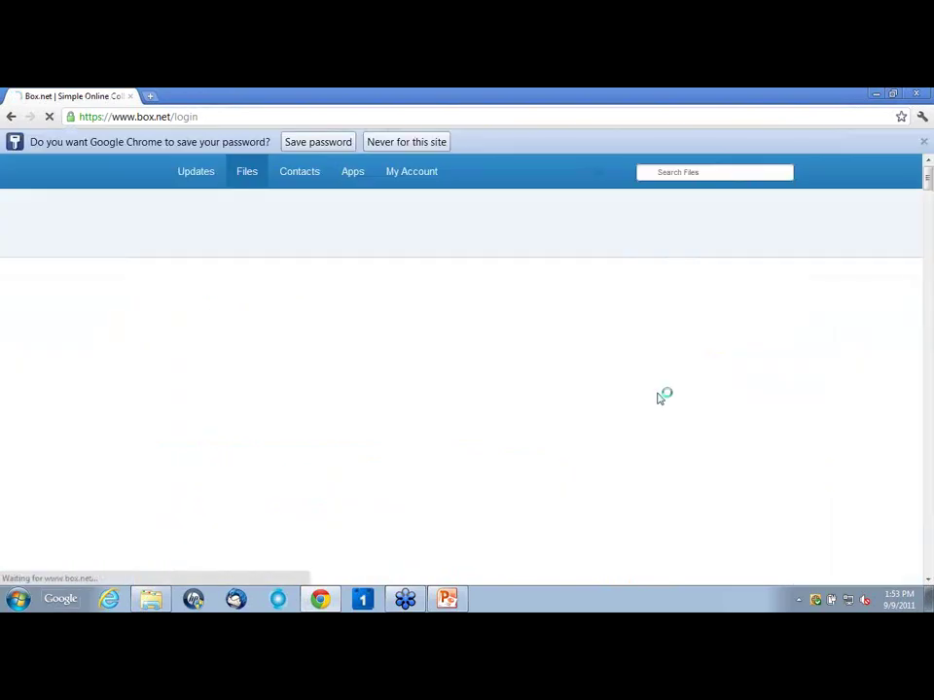
click(328, 143)
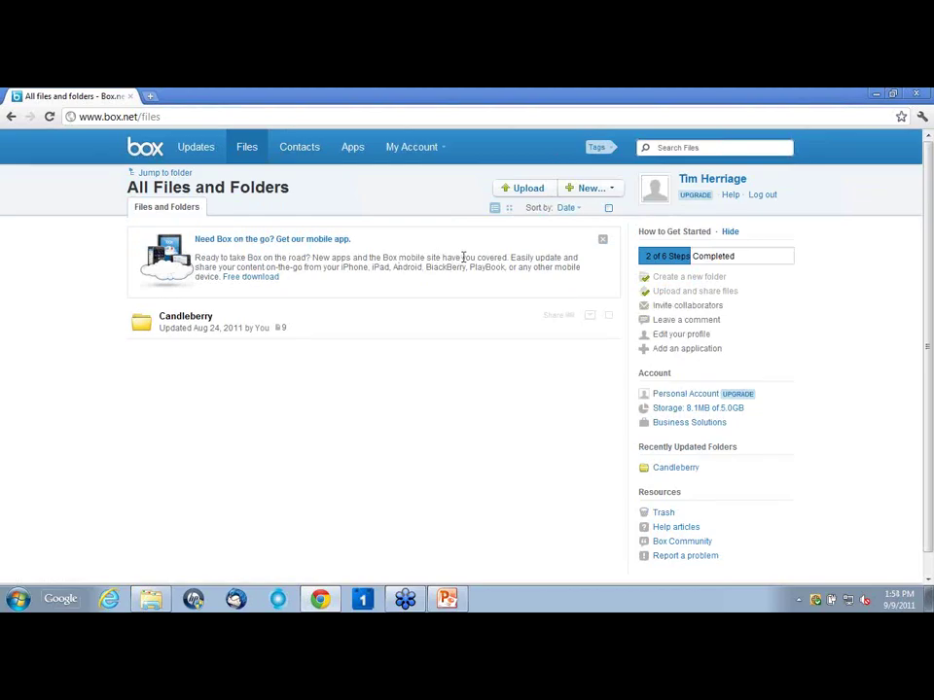
Create a new folder named 'Webinar' via New > New Folder and open it.
click(589, 191)
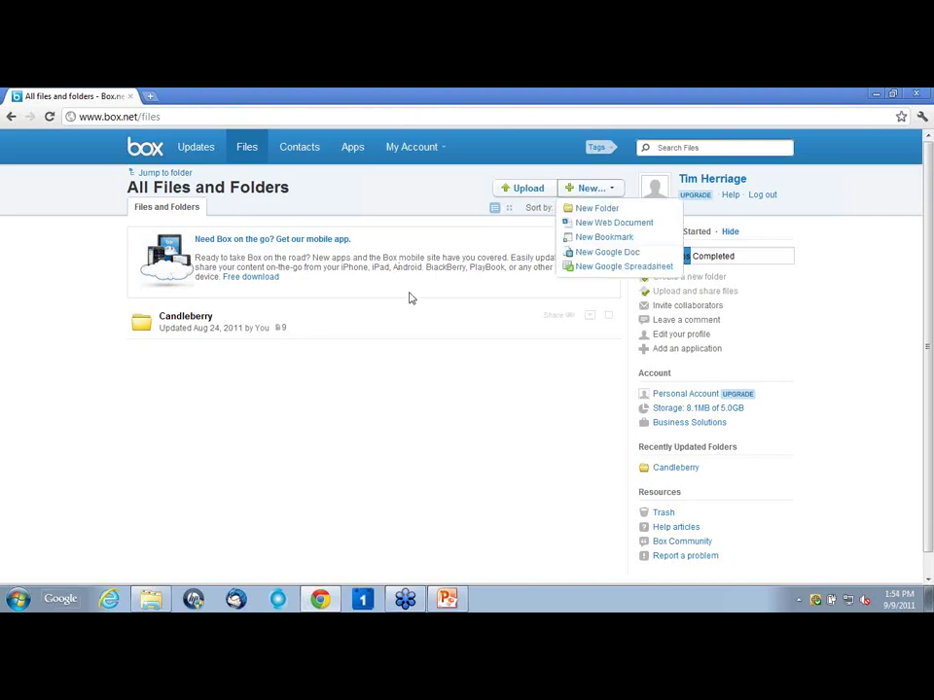
click(511, 238)
click(603, 189)
click(598, 208)
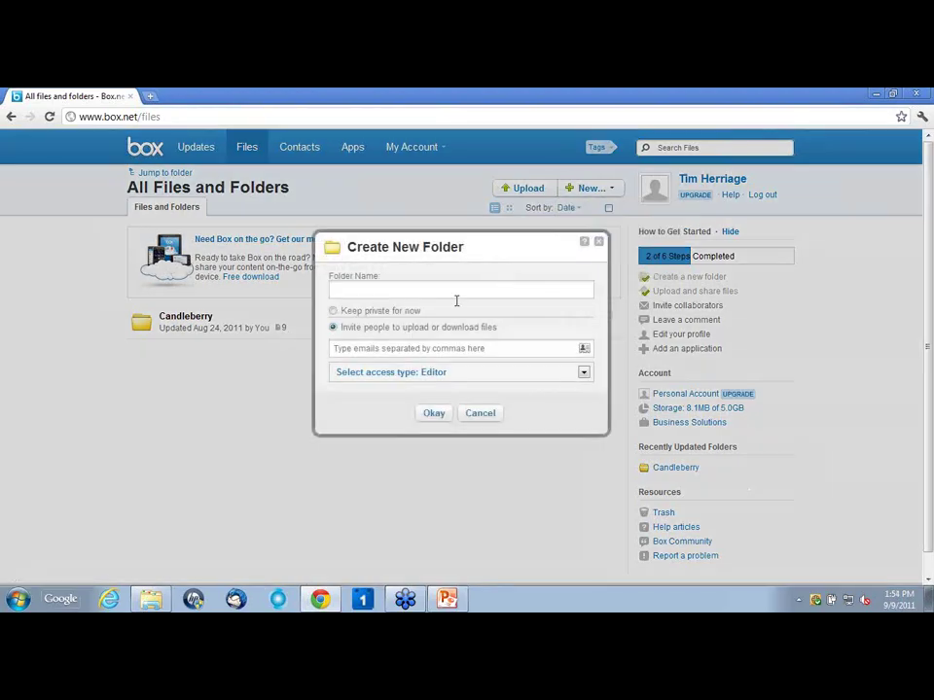
text(Webinar)
key(Return)
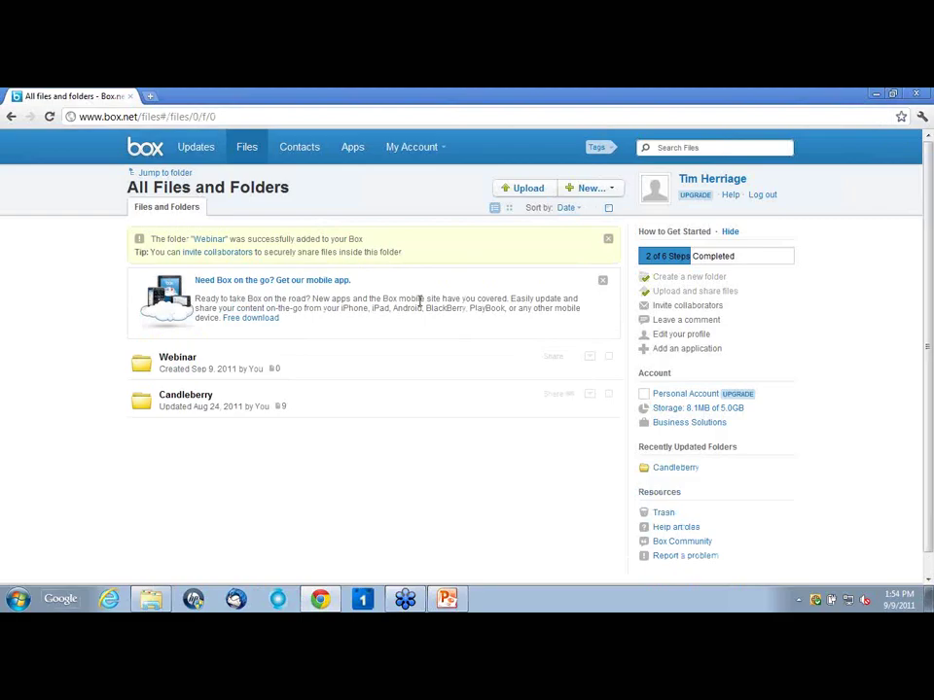
click(246, 372)
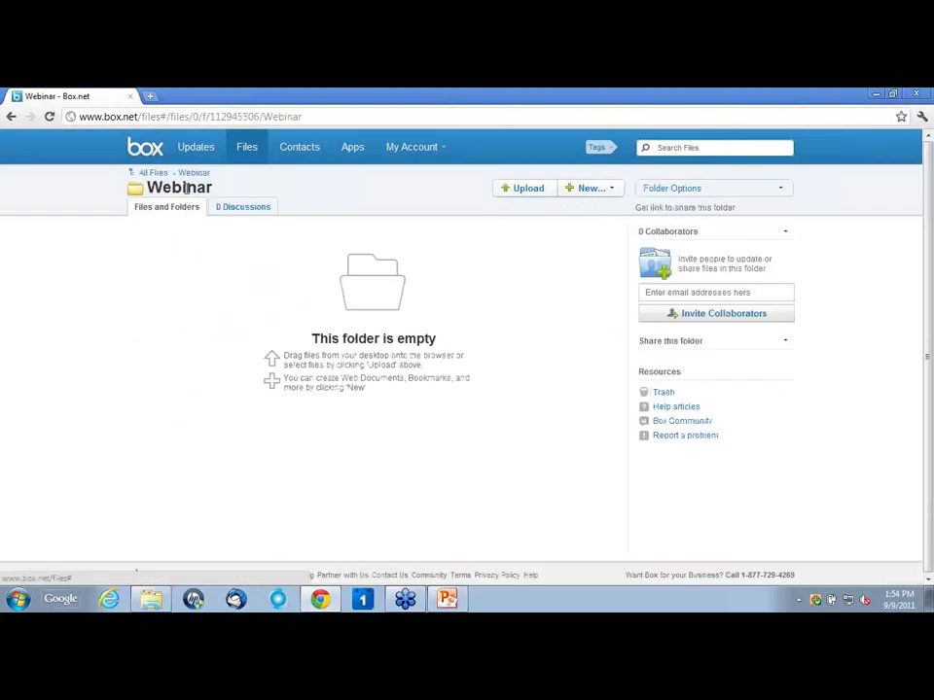
From All Files, open the Webinar folder's Folder Properties at the Access Level settings.
click(149, 172)
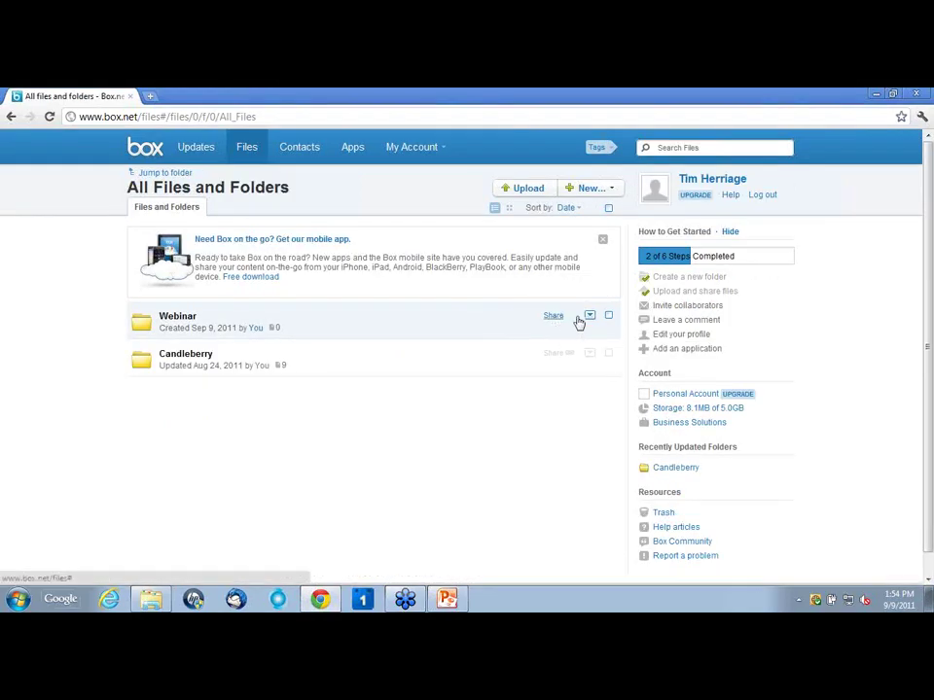
click(589, 317)
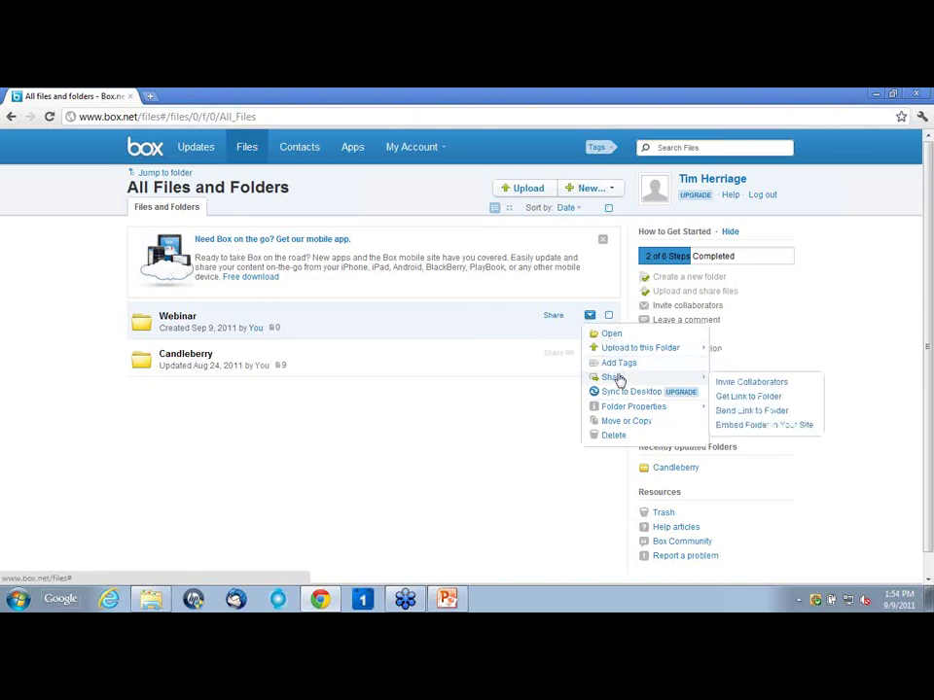
mouse_move(626, 412)
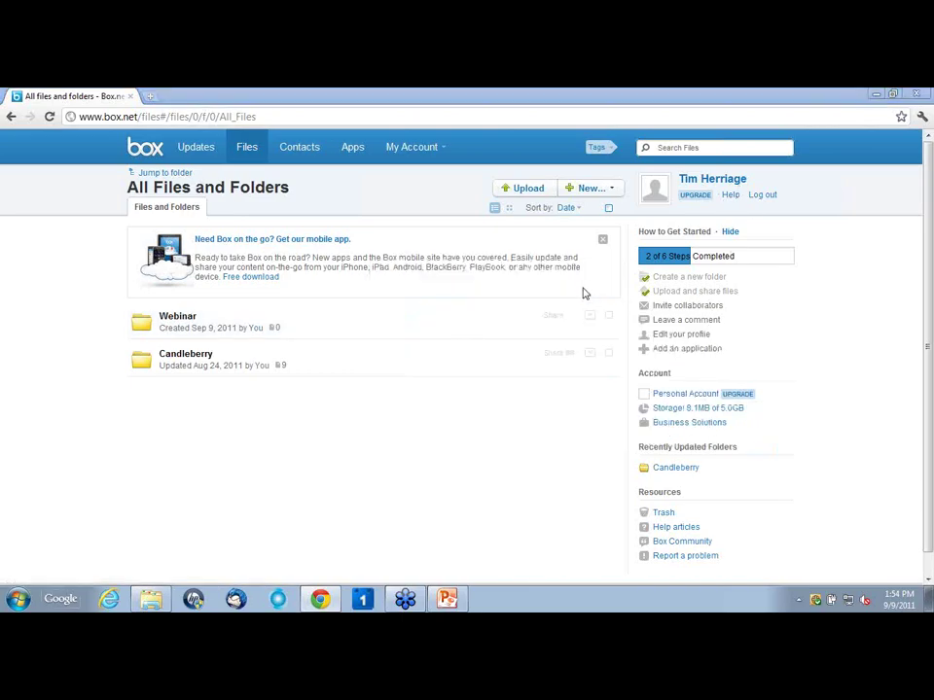
click(590, 316)
mouse_move(611, 380)
mouse_move(589, 406)
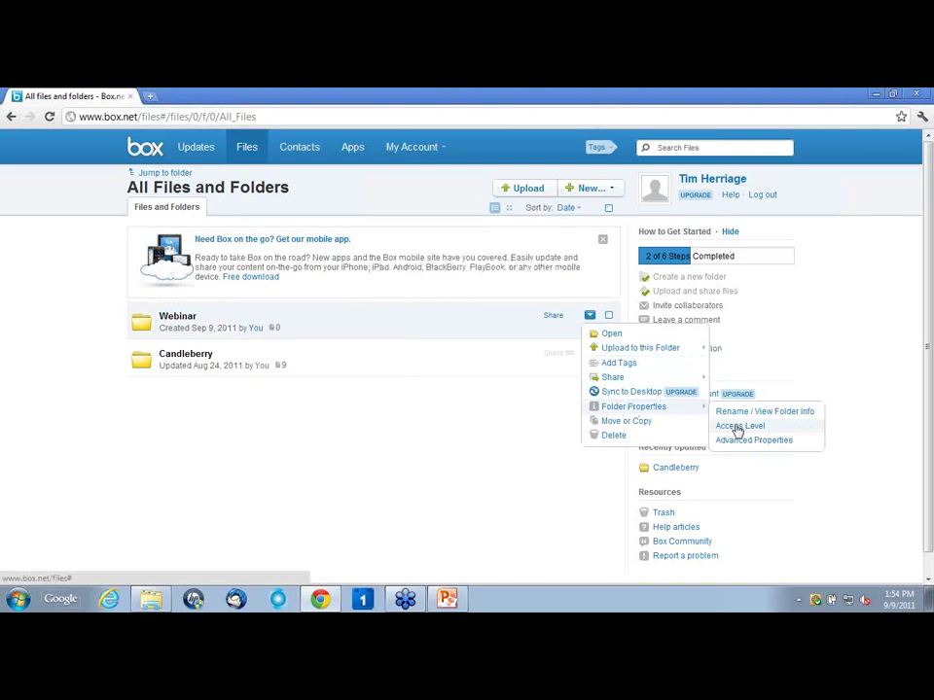
click(738, 427)
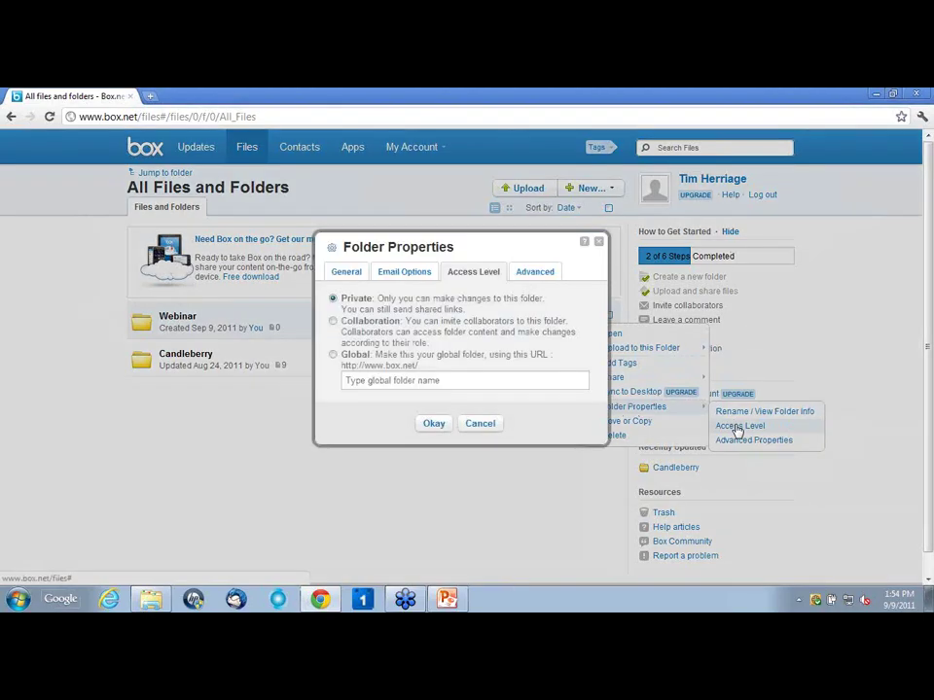
Compare Collaboration and Global access, keep Private, review Advanced and General tabs, and save.
click(400, 327)
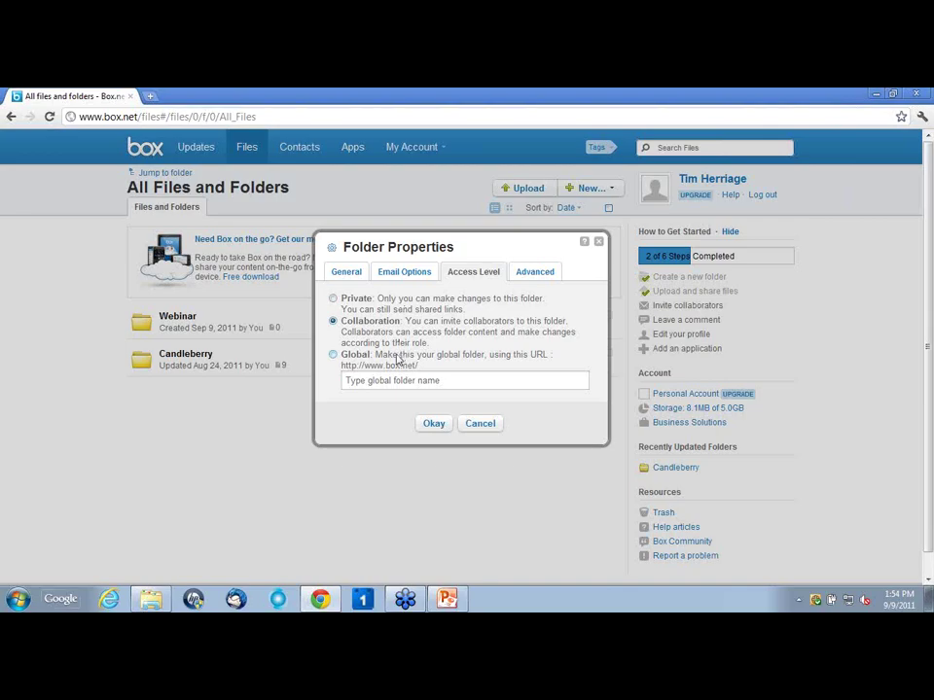
click(397, 360)
click(387, 304)
click(531, 275)
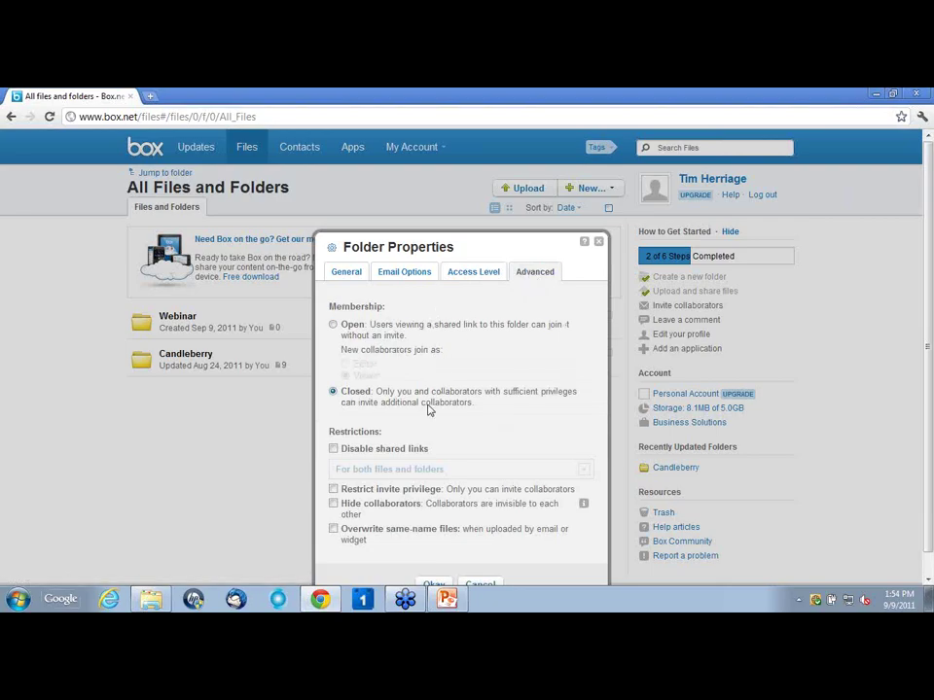
click(345, 271)
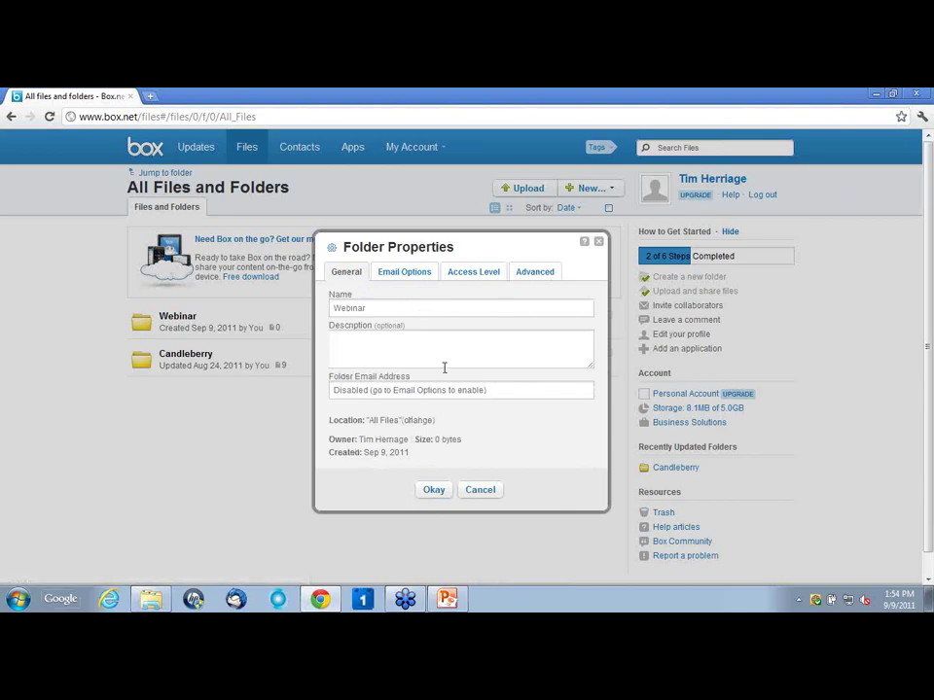
click(433, 491)
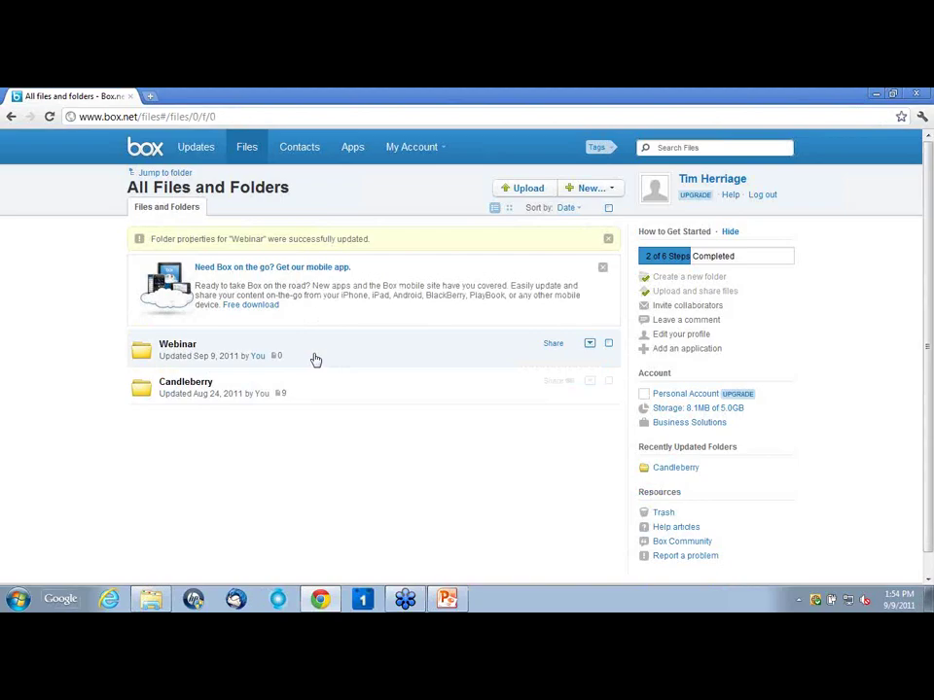
Open the Webinar folder and drag IMAG0001 from Explorer's 100MEDIA folder onto it.
click(316, 358)
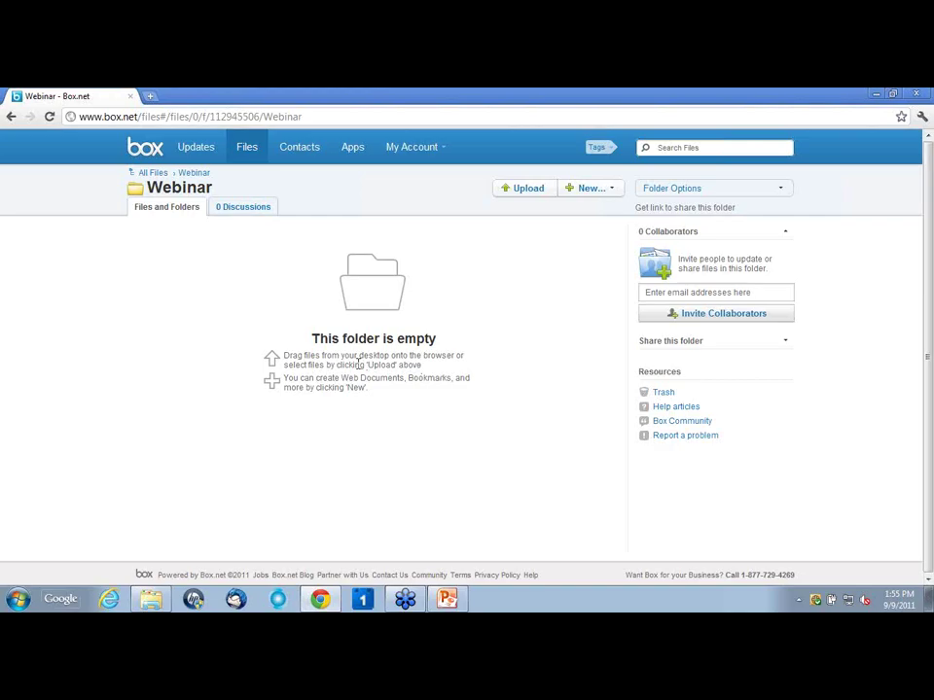
click(321, 599)
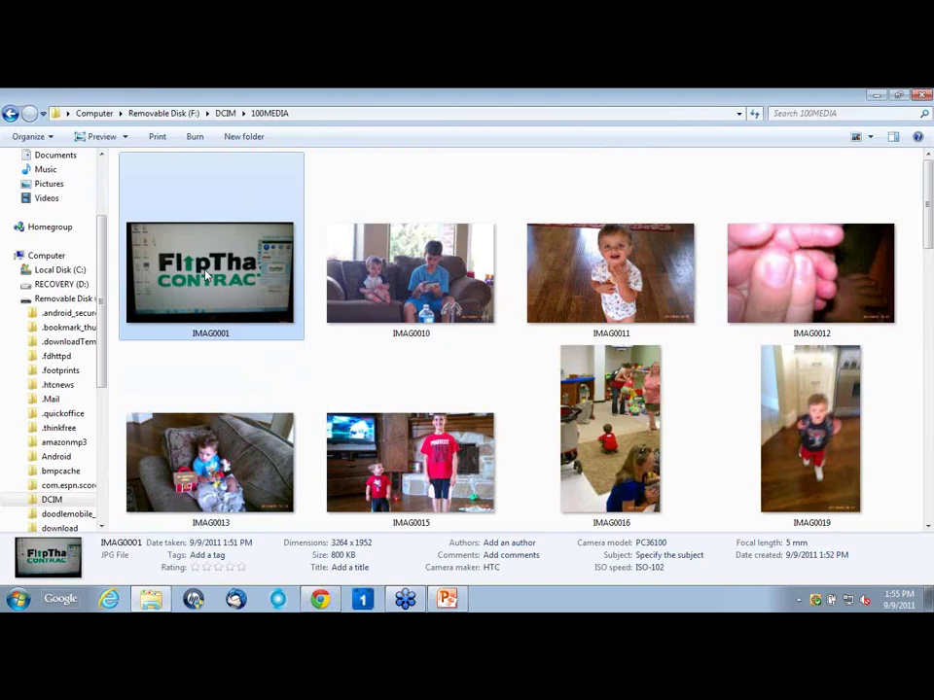
drag(206, 276, 347, 369)
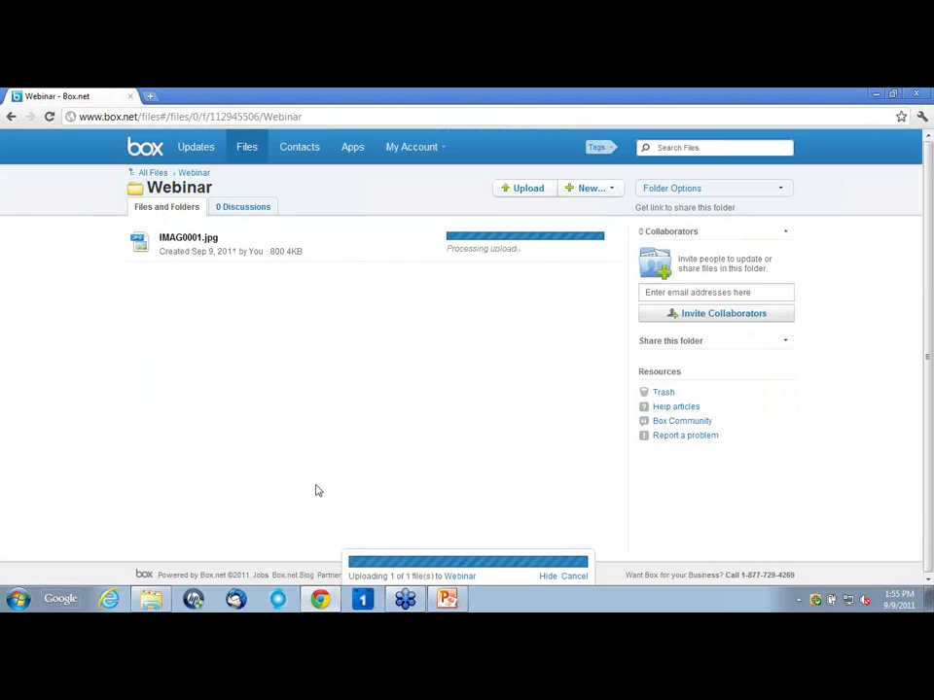
Navigate to DCIM > 100MEDIA and drag VIDEO0001 into the Box.net Webinar folder.
click(150, 599)
click(243, 331)
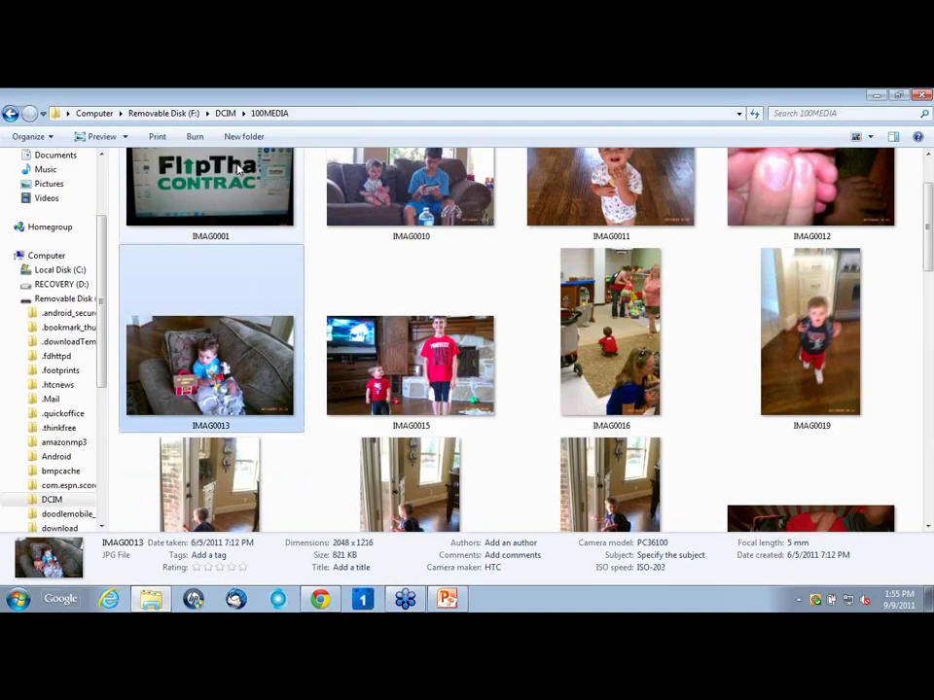
click(226, 113)
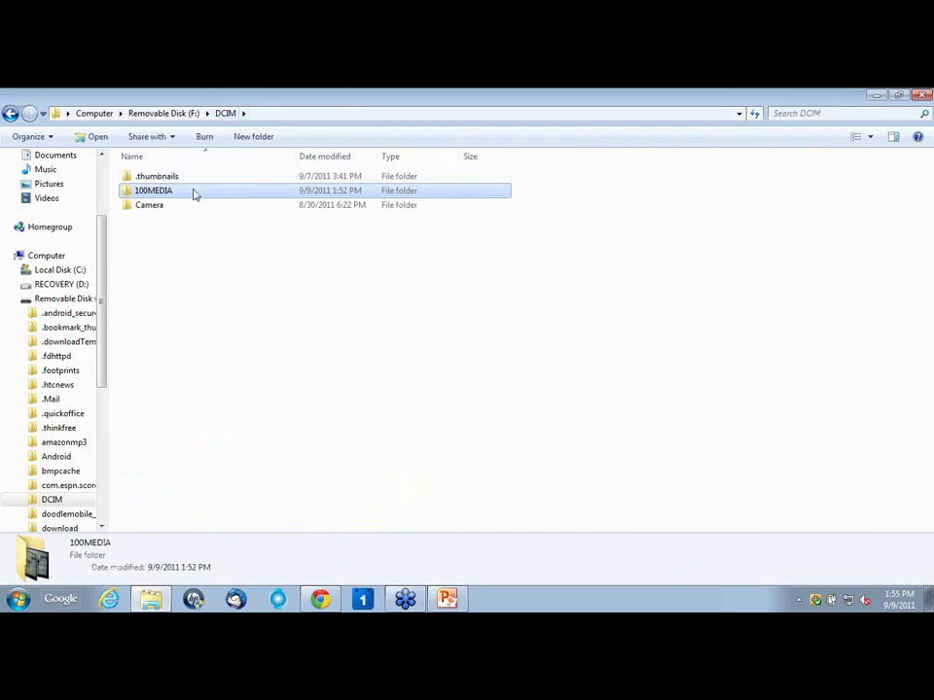
double_click(193, 191)
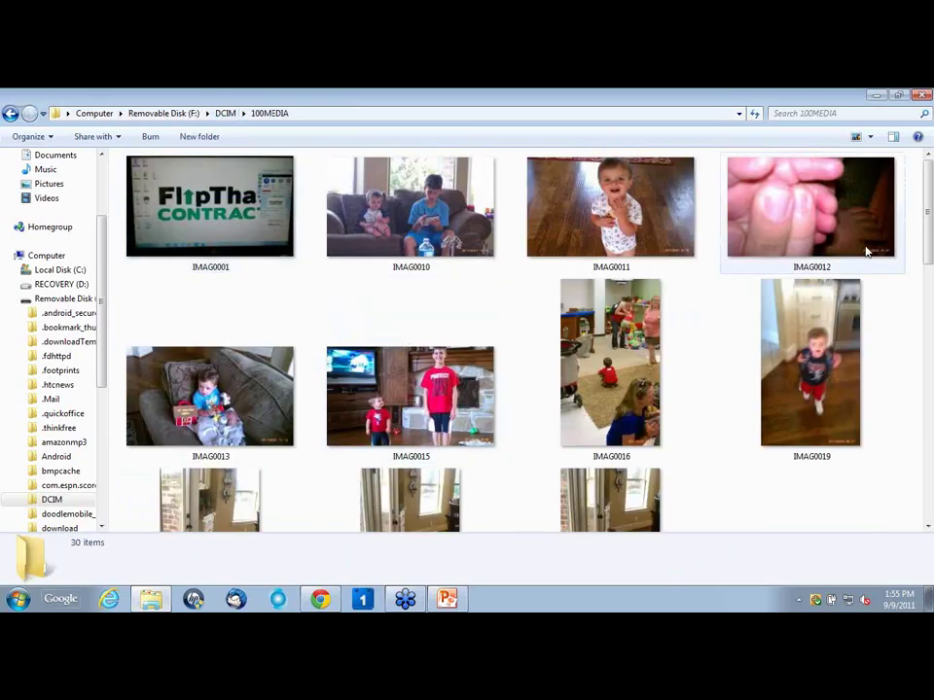
drag(924, 236, 930, 498)
click(434, 483)
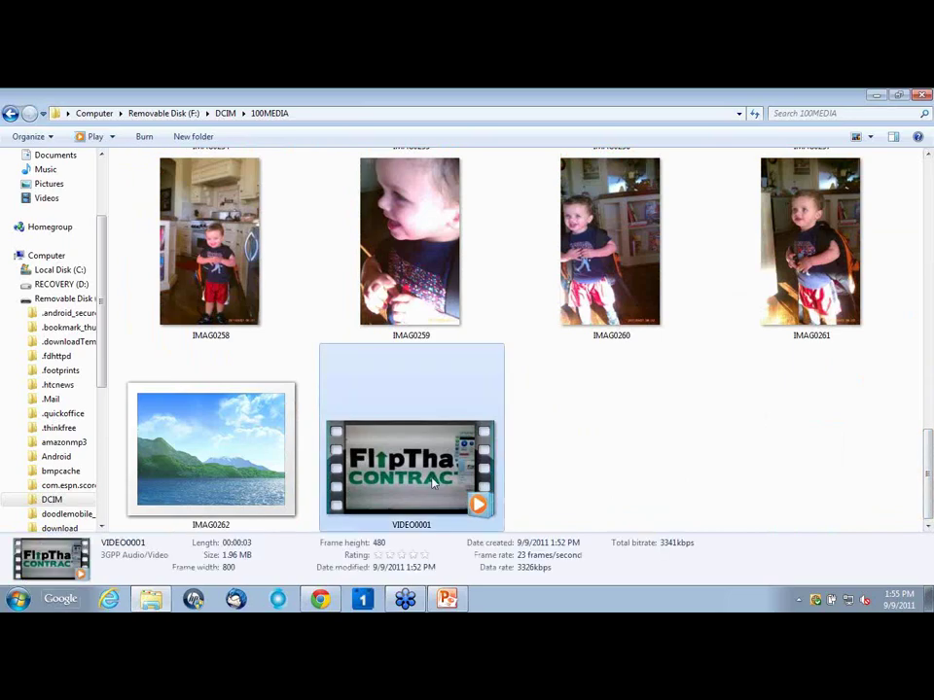
drag(433, 483, 390, 304)
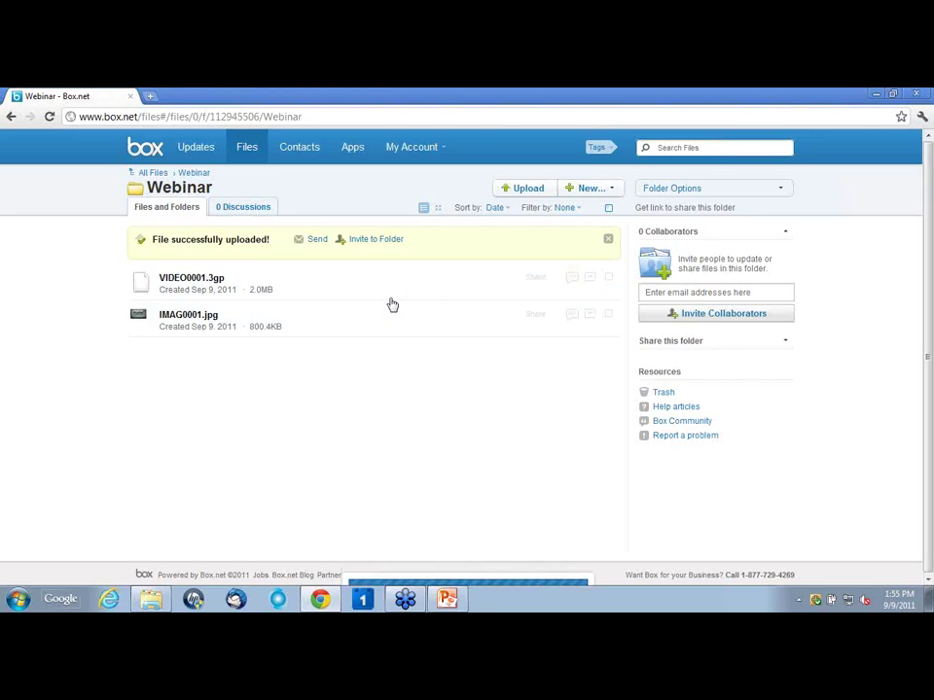
Return to All Files and Folders and copy the Webinar folder's secure shared link.
mouse_move(303, 315)
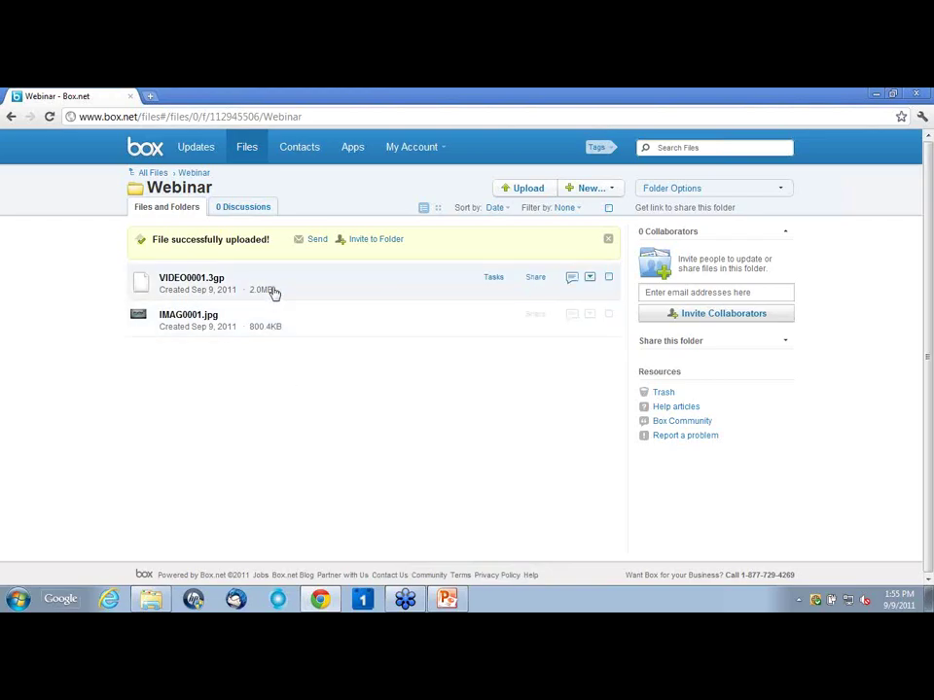
click(154, 173)
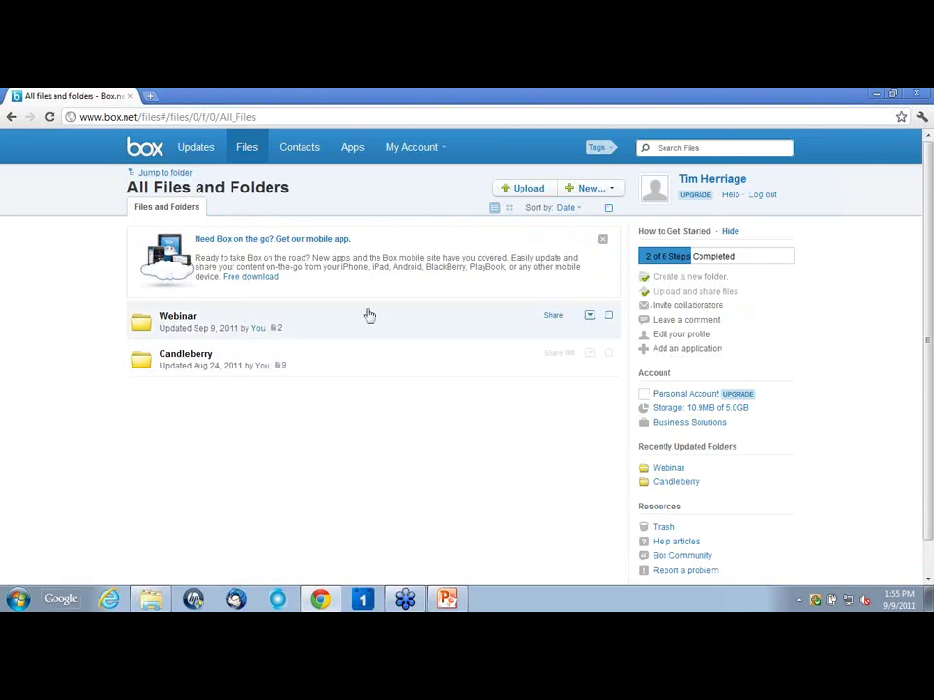
click(553, 317)
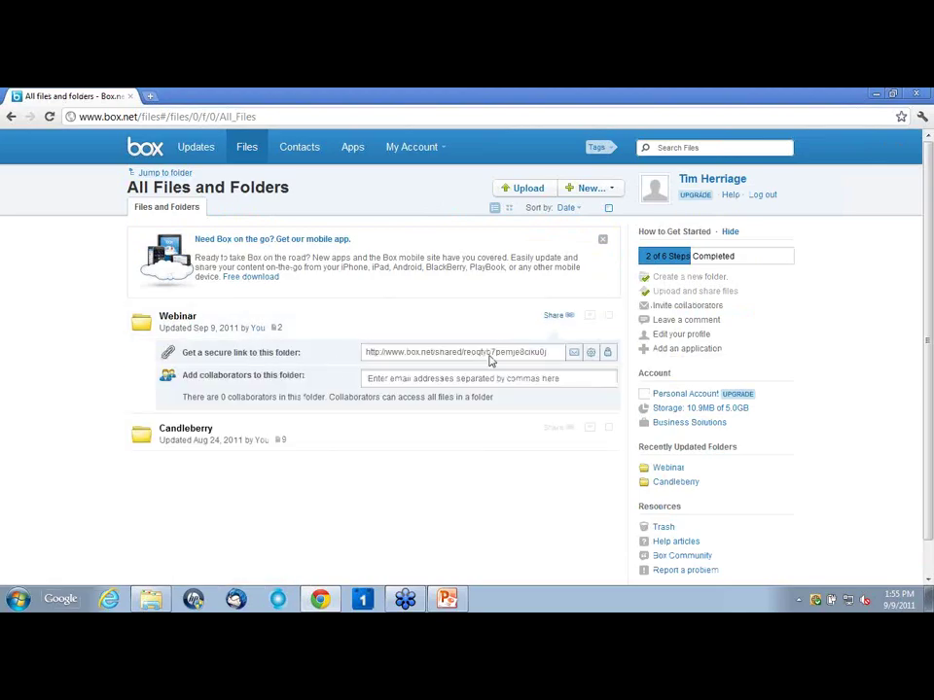
click(496, 359)
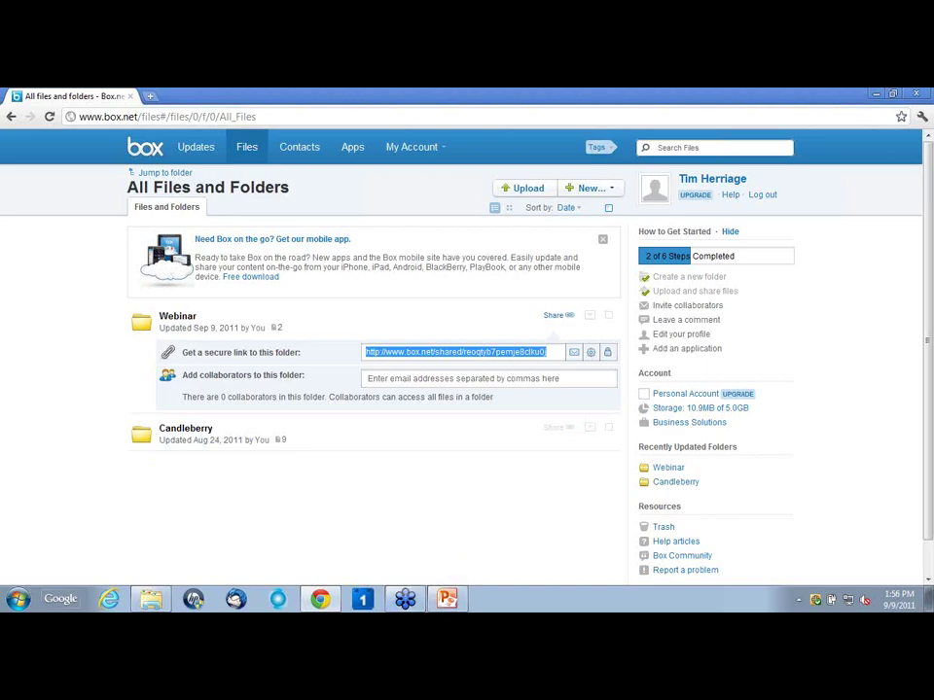
key(alt+Tab)
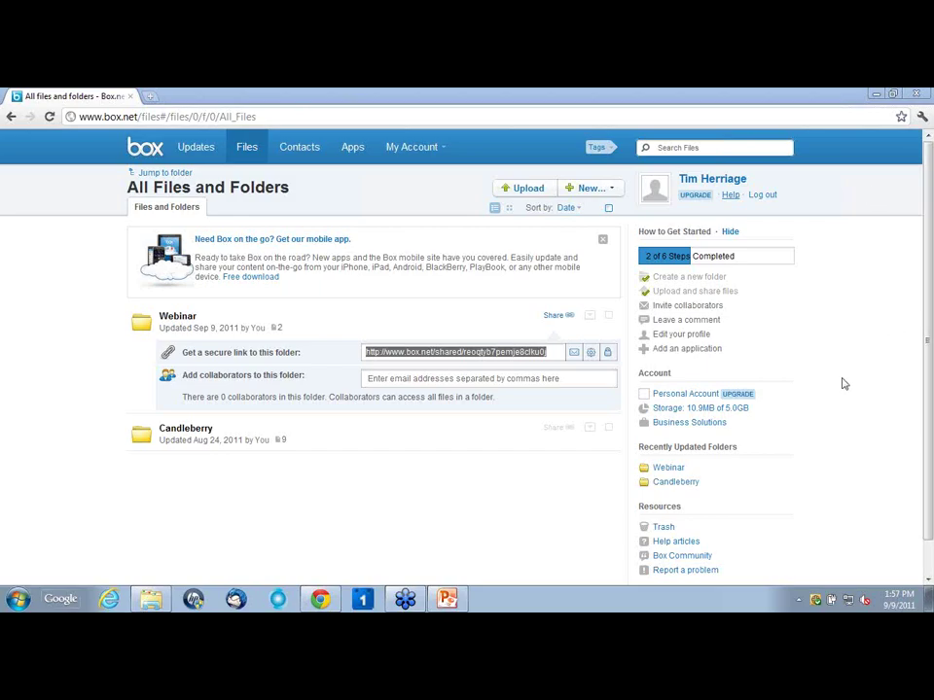
click(685, 319)
Switch to Thunderbird and expand the sent property e-mail's six PDF attachments, Addendum A.pdf to Letter Of Intent.pdf.
click(234, 600)
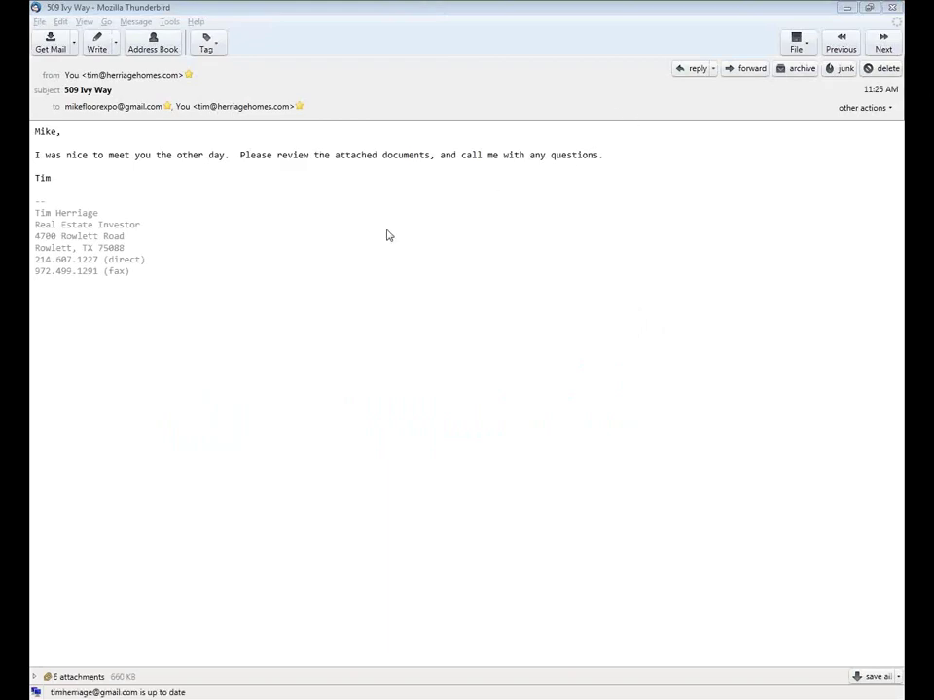
click(36, 675)
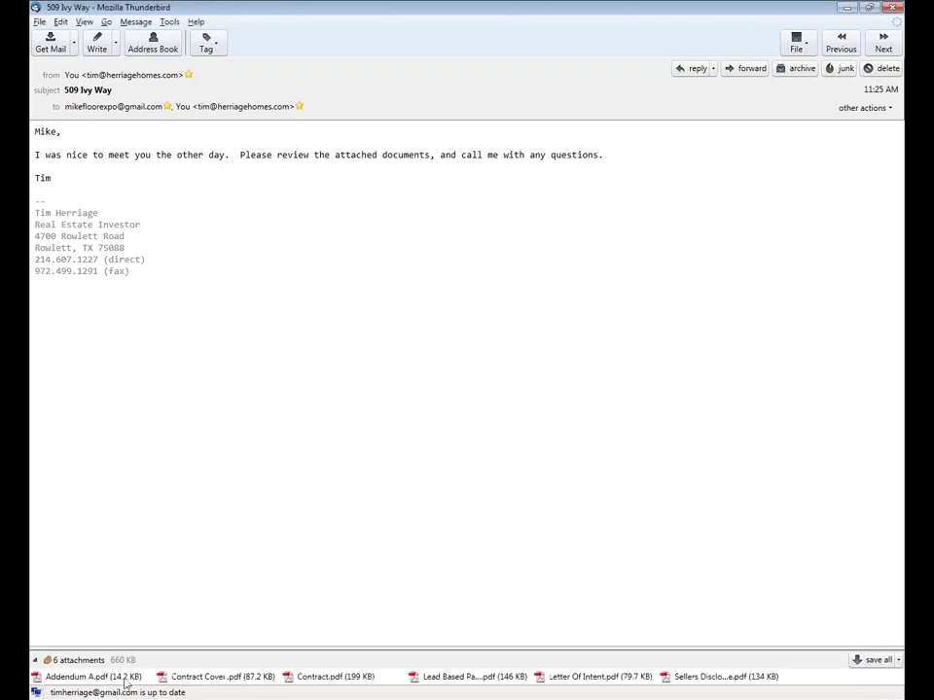
double_click(568, 681)
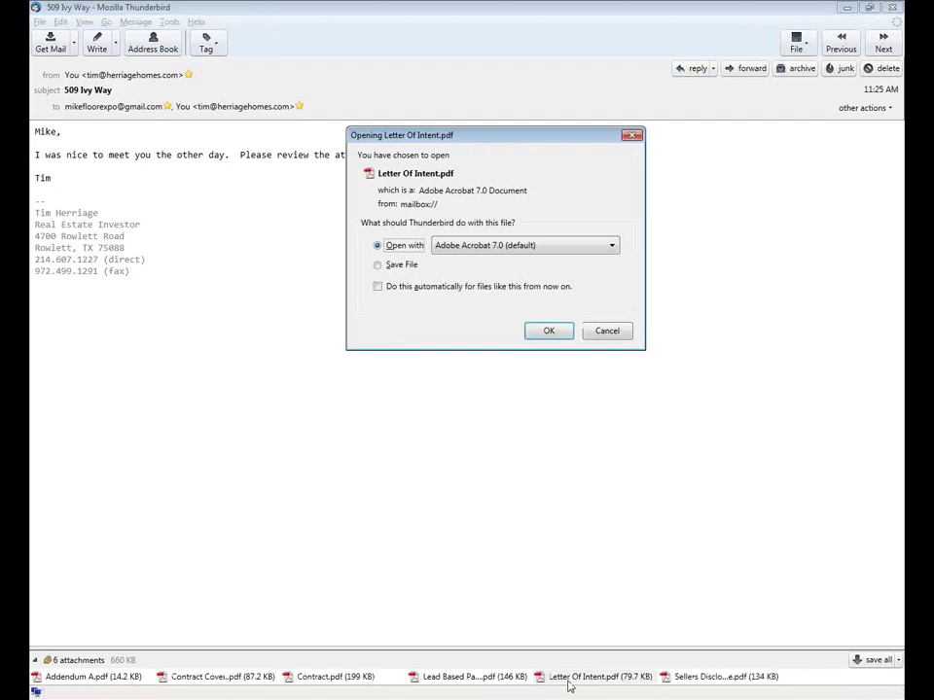
click(556, 332)
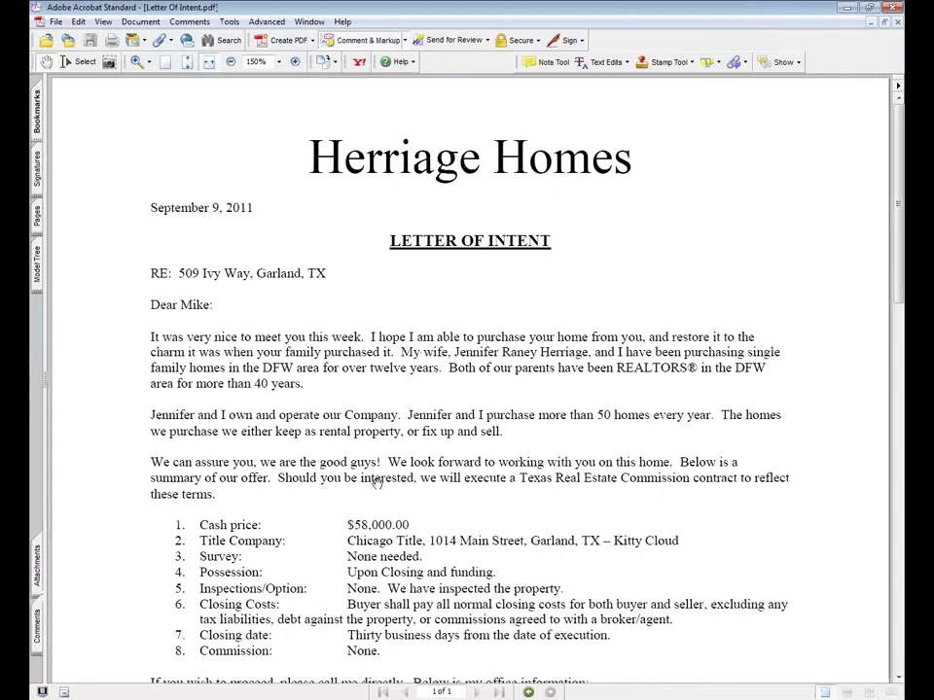
scroll(376, 483, down, 10)
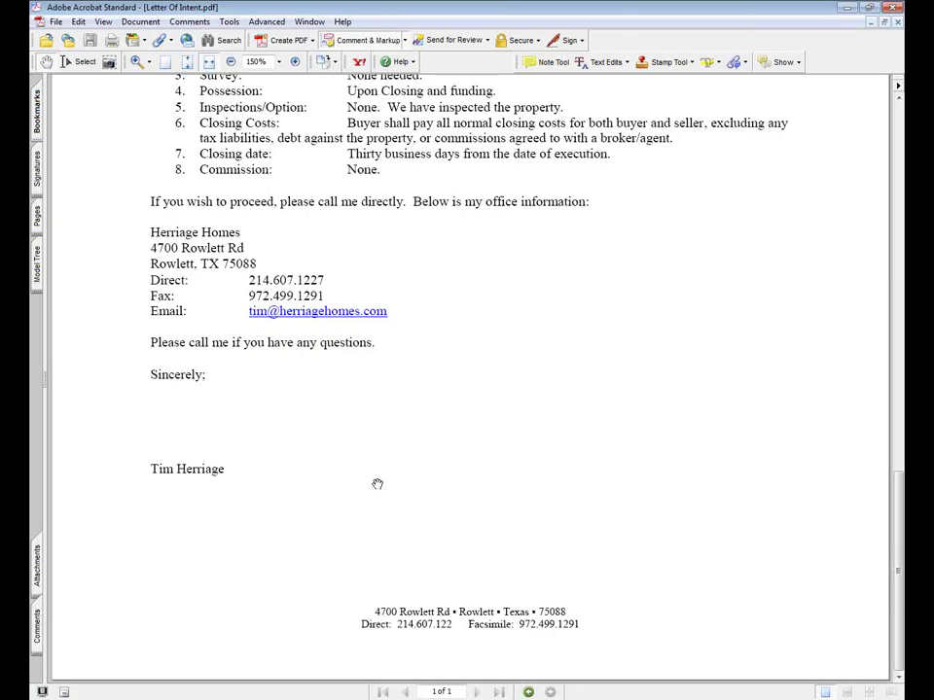
scroll(377, 483, up, 10)
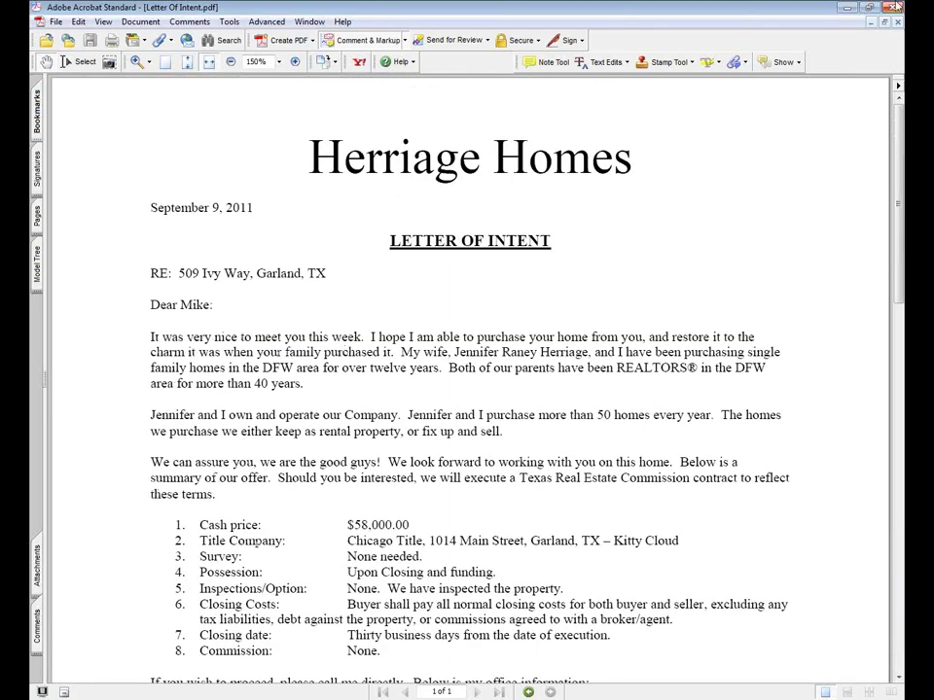
key(alt+F4)
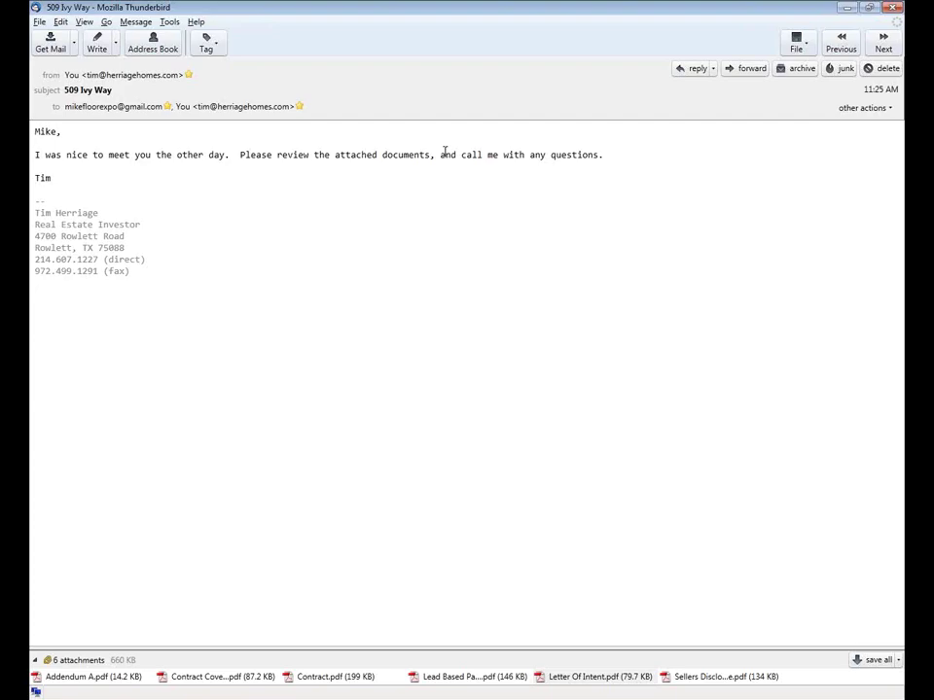